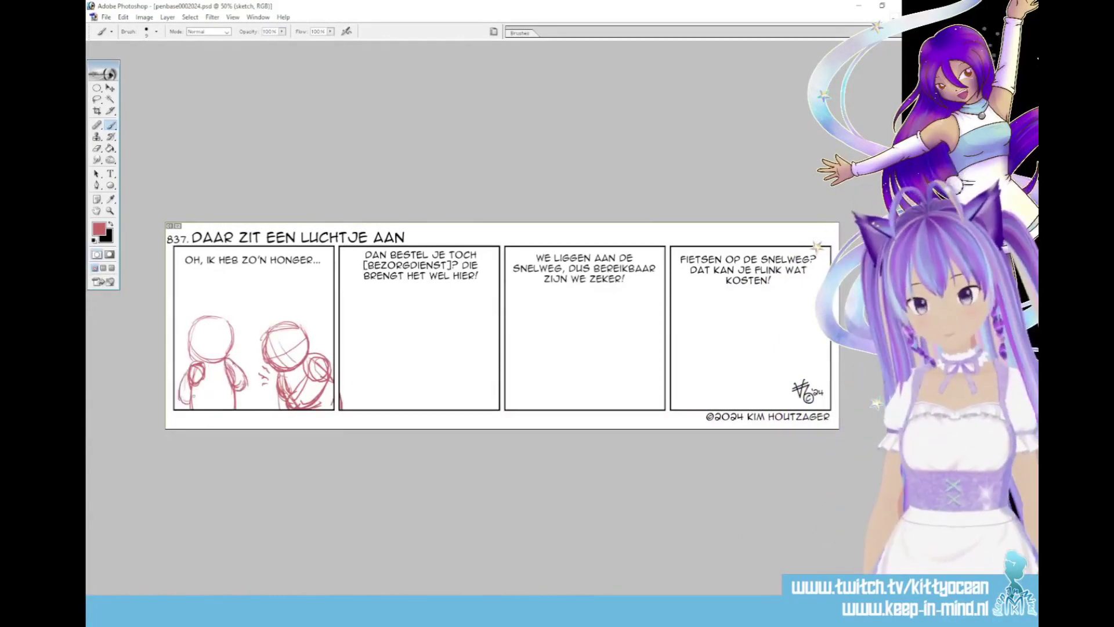
# - Finish the red sketch of the left figure in the first panel with face guidelines, arm and torso lines
pyautogui.moveTo(194, 396); pyautogui.dragTo(189, 406)
pyautogui.moveTo(188, 369); pyautogui.dragTo(181, 403)
pyautogui.moveTo(224, 320); pyautogui.dragTo(225, 356)
pyautogui.moveTo(195, 345)
pyautogui.mouseDown()
pyautogui.moveTo(231, 347)
pyautogui.moveTo(227, 408)
pyautogui.mouseUp()
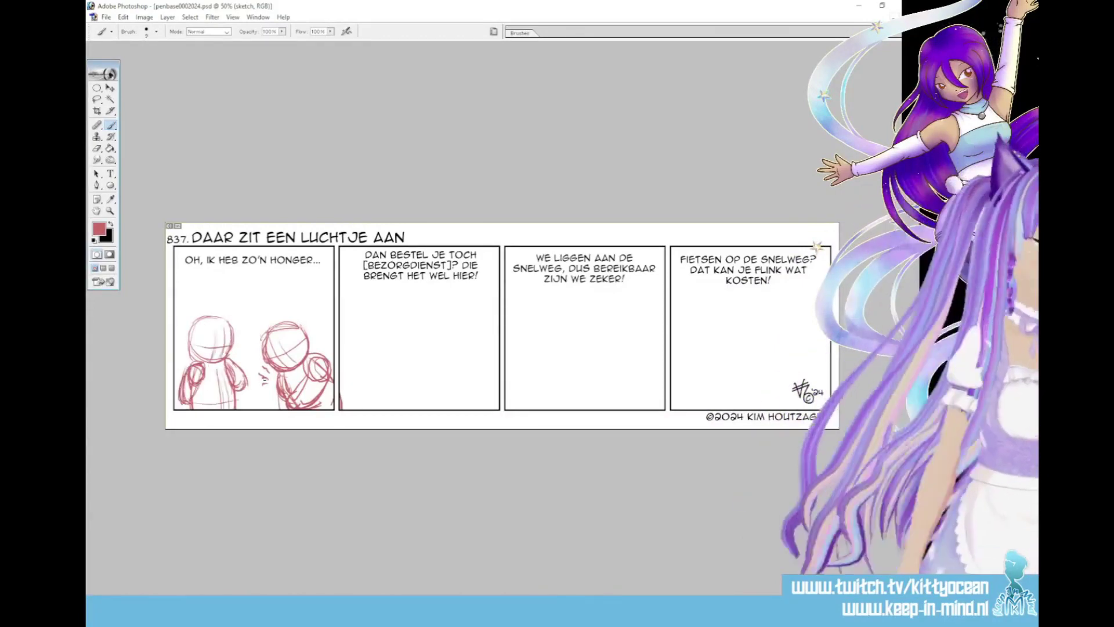
pyautogui.moveTo(216, 364); pyautogui.dragTo(223, 409)
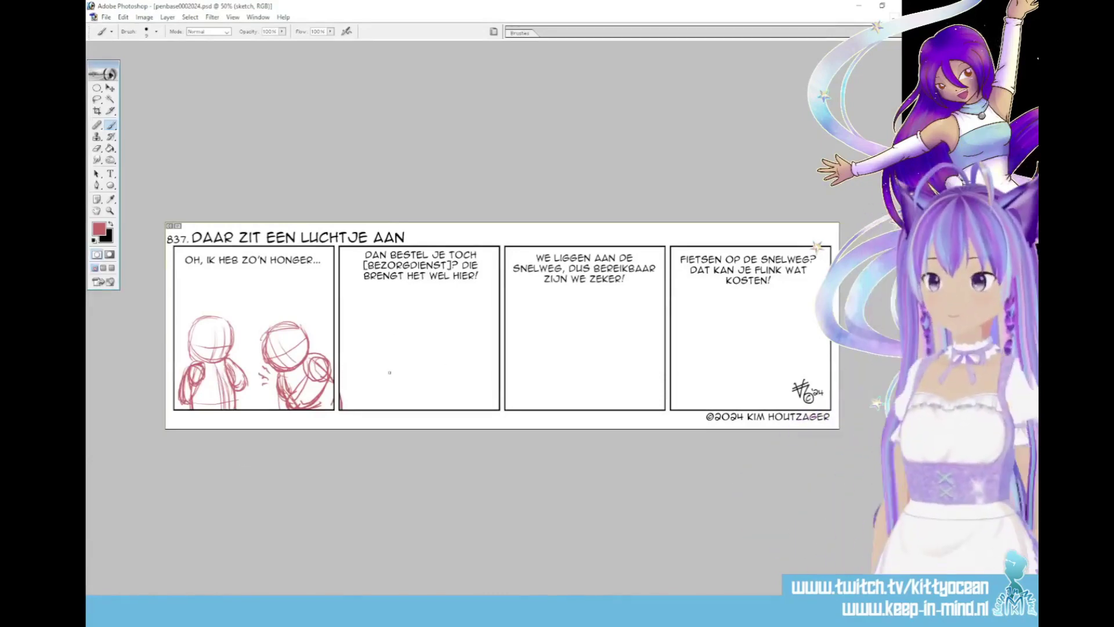
# - Sketch two figures in the second panel, the left one with open raised arms and the right one hunched with folded arms
pyautogui.moveTo(380, 324)
pyautogui.mouseDown()
pyautogui.moveTo(372, 371)
pyautogui.moveTo(401, 349)
pyautogui.moveTo(348, 409)
pyautogui.mouseUp()
pyautogui.moveTo(392, 377); pyautogui.dragTo(421, 369)
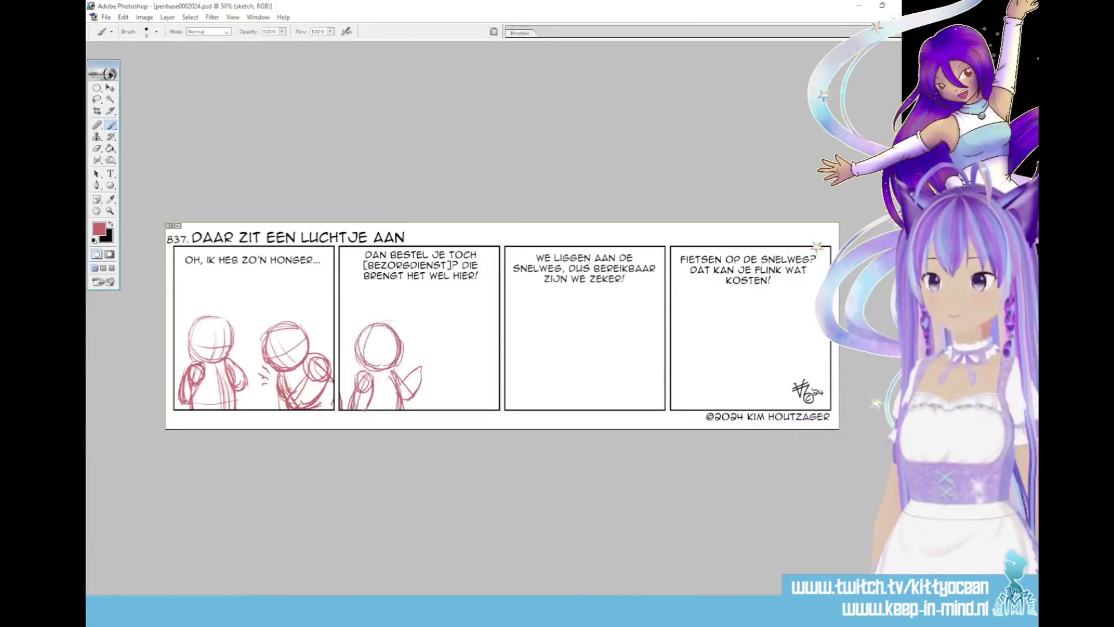
pyautogui.moveTo(464, 326)
pyautogui.mouseDown()
pyautogui.moveTo(437, 351)
pyautogui.moveTo(486, 347)
pyautogui.moveTo(497, 390)
pyautogui.mouseUp()
pyautogui.moveTo(459, 382); pyautogui.dragTo(455, 409)
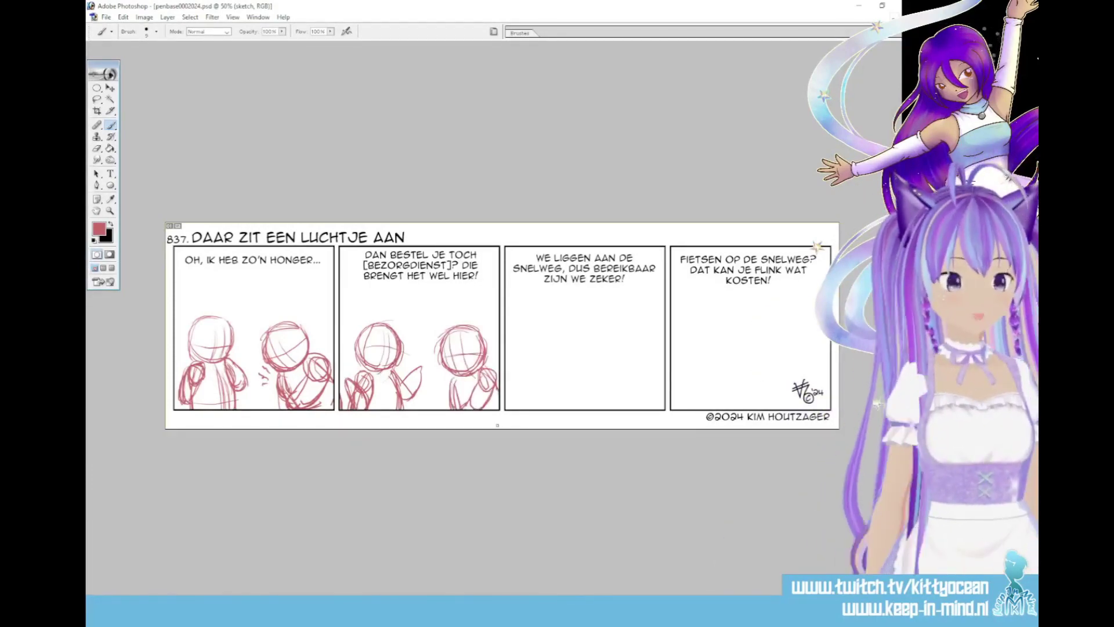
# - Sketch two figures in the third panel, the left one waving an arm up and the right one holding its hands near its mouth
pyautogui.moveTo(559, 324)
pyautogui.mouseDown()
pyautogui.moveTo(533, 363)
pyautogui.moveTo(560, 325)
pyautogui.mouseUp()
pyautogui.moveTo(627, 316)
pyautogui.mouseDown()
pyautogui.moveTo(601, 346)
pyautogui.moveTo(641, 322)
pyautogui.moveTo(659, 340)
pyautogui.moveTo(626, 360)
pyautogui.mouseUp()
pyautogui.moveTo(612, 369)
pyautogui.mouseDown()
pyautogui.moveTo(614, 409)
pyautogui.moveTo(665, 402)
pyautogui.mouseUp()
pyautogui.moveTo(632, 351); pyautogui.dragTo(654, 390)
pyautogui.moveTo(606, 351); pyautogui.dragTo(616, 386)
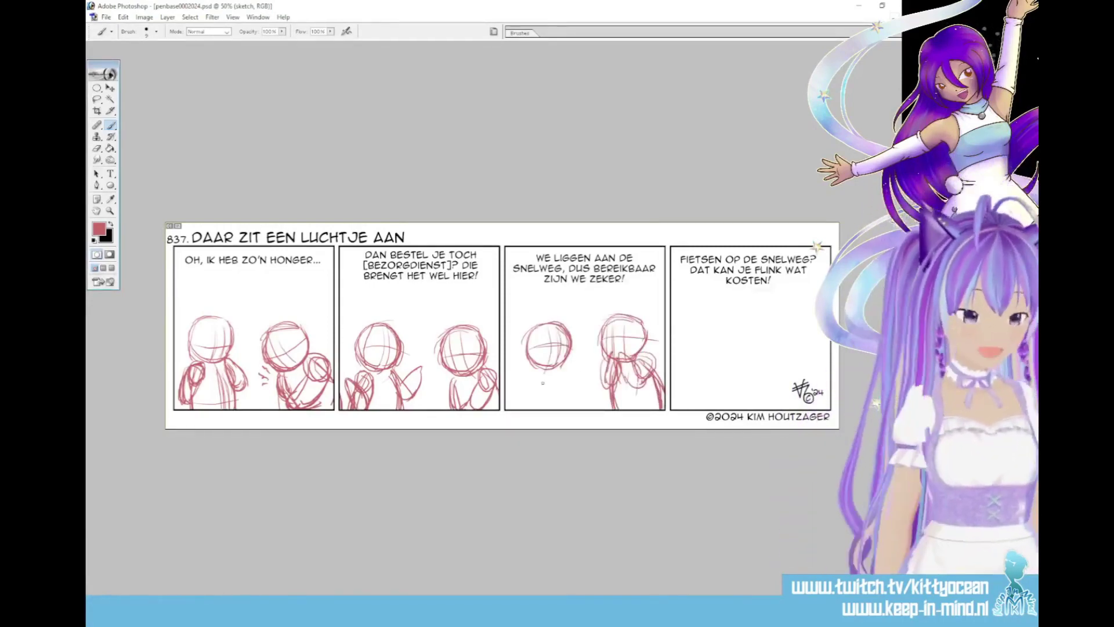
pyautogui.moveTo(533, 370); pyautogui.dragTo(518, 409)
pyautogui.moveTo(556, 372); pyautogui.dragTo(567, 409)
pyautogui.moveTo(585, 336)
pyautogui.mouseDown()
pyautogui.moveTo(566, 387)
pyautogui.moveTo(543, 408)
pyautogui.moveTo(520, 409)
pyautogui.mouseUp()
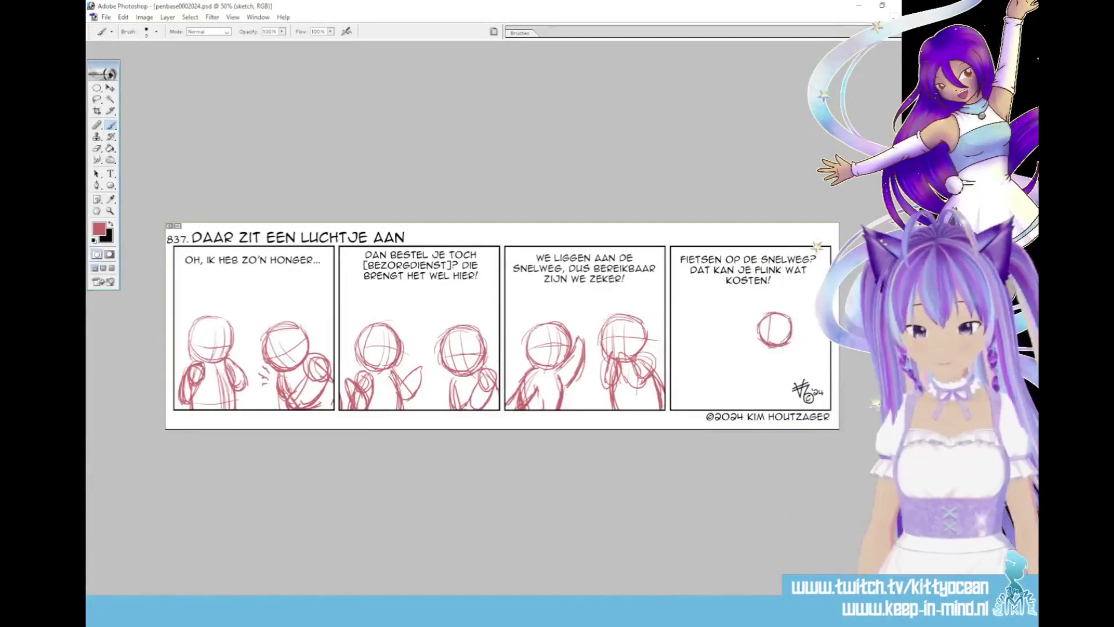
# - Sketch a delivery rider with bike and backpack in the fourth panel, facing a uniformed figure with a peaked cap
pyautogui.moveTo(766, 347); pyautogui.dragTo(767, 407)
pyautogui.moveTo(787, 350); pyautogui.dragTo(793, 407)
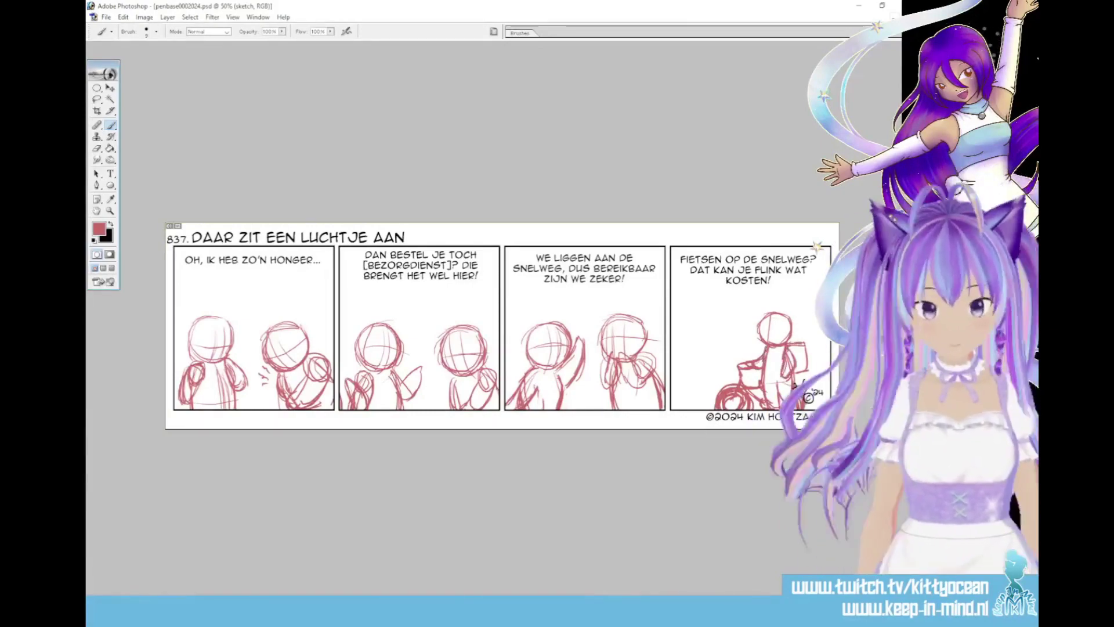
pyautogui.moveTo(710, 314)
pyautogui.mouseDown()
pyautogui.moveTo(720, 317)
pyautogui.moveTo(711, 348)
pyautogui.mouseUp()
pyautogui.moveTo(699, 351); pyautogui.dragTo(686, 408)
pyautogui.moveTo(715, 350)
pyautogui.mouseDown()
pyautogui.moveTo(699, 380)
pyautogui.moveTo(717, 362)
pyautogui.mouseUp()
pyautogui.moveTo(714, 356)
pyautogui.mouseDown()
pyautogui.moveTo(727, 376)
pyautogui.moveTo(719, 381)
pyautogui.mouseUp()
pyautogui.moveTo(688, 384); pyautogui.dragTo(719, 384)
pyautogui.moveTo(701, 350); pyautogui.dragTo(718, 351)
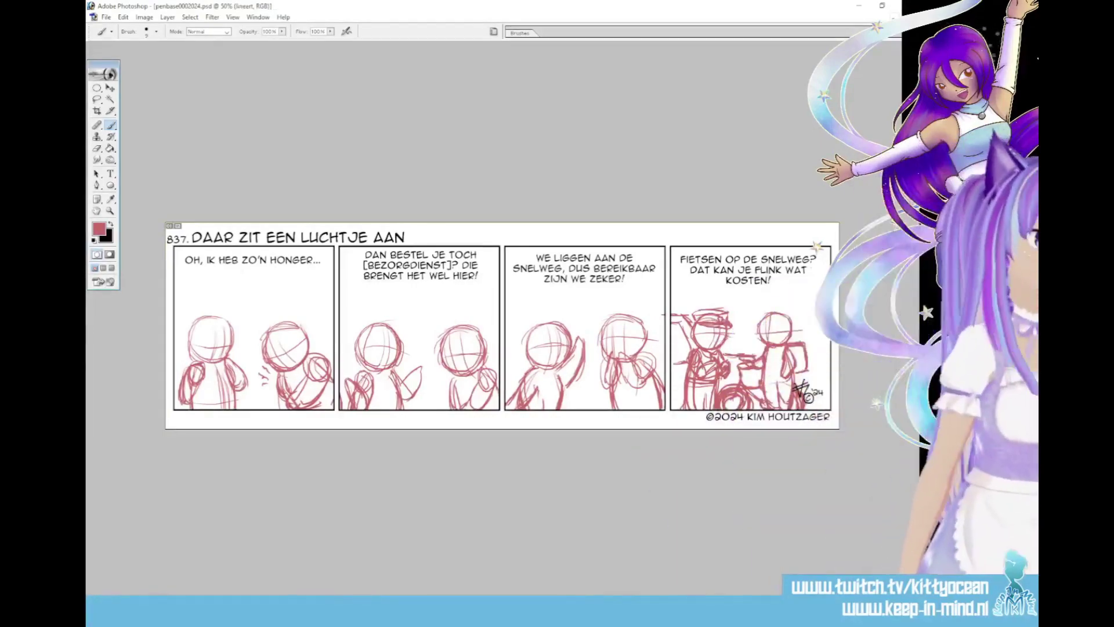
# - Switch to the lineart layer with the sketch faded, and make black the foreground colour for inking
pyautogui.hotkey('alt', ']')
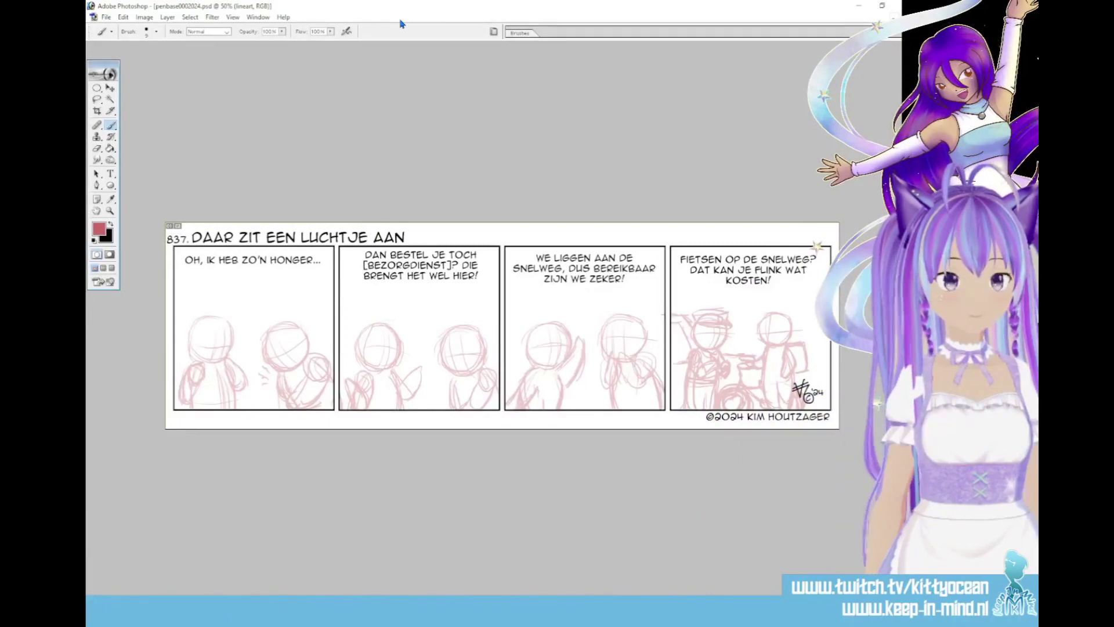
pyautogui.press('x')
pyautogui.hotkey('ctrl', '+')
pyautogui.hotkey('ctrl', '+')
pyautogui.hotkey('ctrl', '+')
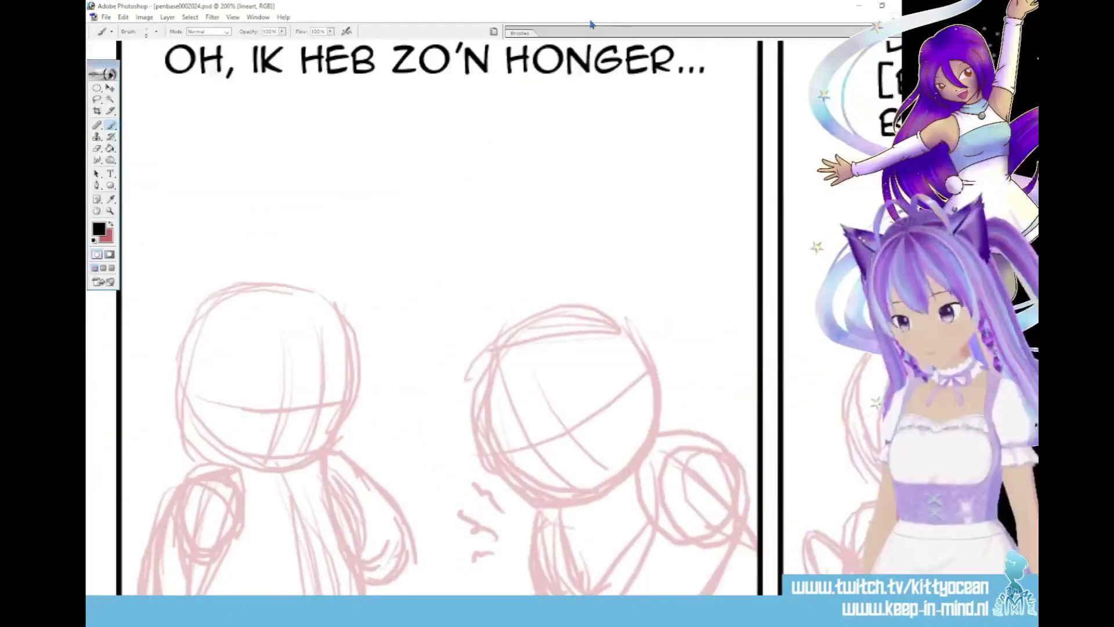
# - Ink both arms and the body sides of the left figure in the first panel
pyautogui.scroll(-3, 441, 313)
pyautogui.moveTo(313, 367); pyautogui.dragTo(316, 374)
pyautogui.moveTo(230, 381); pyautogui.dragTo(185, 541)
pyautogui.moveTo(205, 439); pyautogui.dragTo(189, 572)
pyautogui.moveTo(360, 507); pyautogui.dragTo(357, 572)
pyautogui.moveTo(256, 384)
pyautogui.mouseDown()
pyautogui.moveTo(308, 218)
pyautogui.moveTo(331, 364)
pyautogui.moveTo(185, 328)
pyautogui.moveTo(256, 384)
pyautogui.moveTo(332, 364)
pyautogui.mouseUp()
pyautogui.hotkey('ctrl', 'z')
pyautogui.hotkey('ctrl', 'z')
pyautogui.hotkey('ctrl', 'z')
pyautogui.moveTo(264, 385)
pyautogui.mouseDown()
pyautogui.moveTo(249, 208)
pyautogui.moveTo(319, 232)
pyautogui.mouseUp()
pyautogui.hotkey('ctrl', 'z')
# - Ink the head and face of the first panel's left figure, squashing the head outline slightly from above
pyautogui.moveTo(271, 386)
pyautogui.mouseDown()
pyautogui.moveTo(177, 289)
pyautogui.moveTo(299, 381)
pyautogui.moveTo(213, 188)
pyautogui.moveTo(325, 367)
pyautogui.mouseUp()
pyautogui.press('l')
pyautogui.hotkey('ctrl', 't')
pyautogui.moveTo(266, 165); pyautogui.dragTo(265, 185)
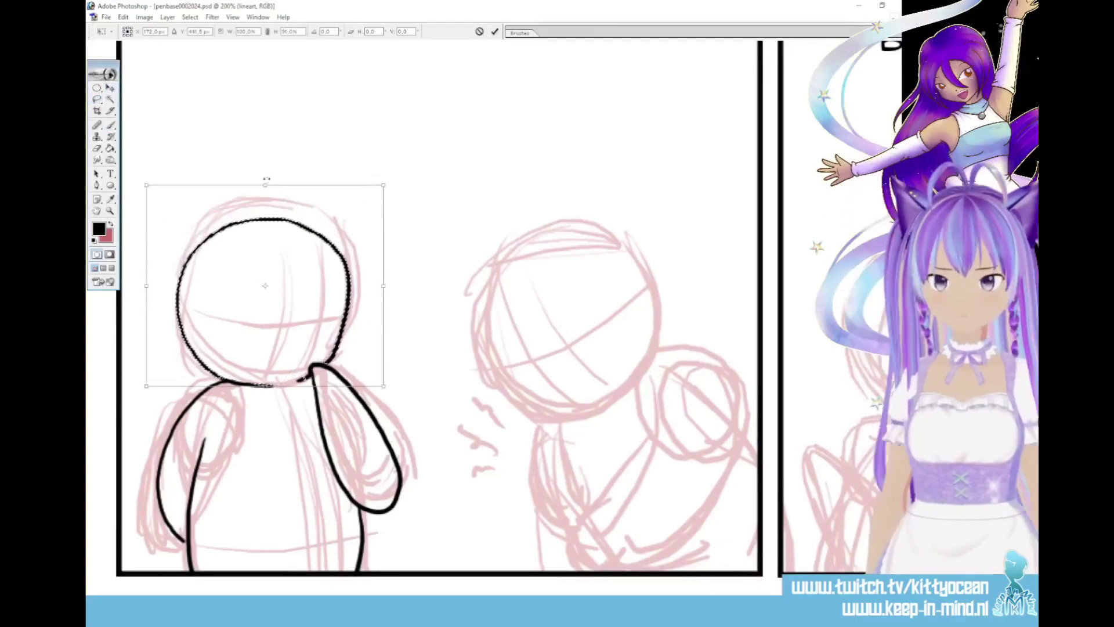
pyautogui.press('Return')
pyautogui.press('b')
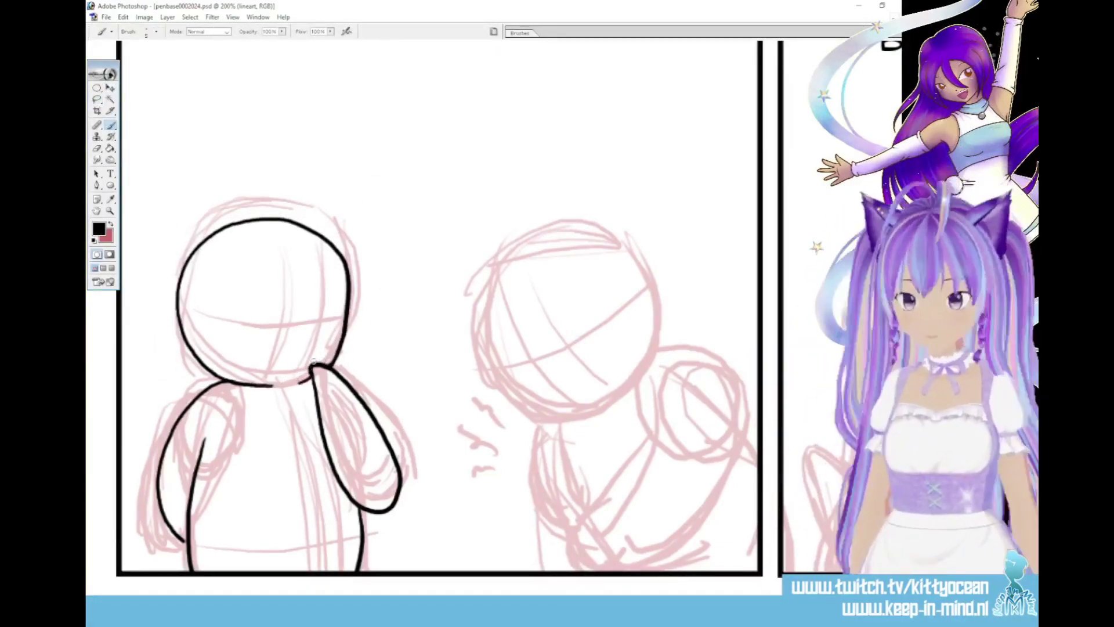
pyautogui.moveTo(277, 309)
pyautogui.mouseDown()
pyautogui.moveTo(275, 330)
pyautogui.moveTo(319, 332)
pyautogui.mouseUp()
# - Ink the head, back and crossed arms of the hunched figure in the first panel
pyautogui.hscroll(5, 395, 400)
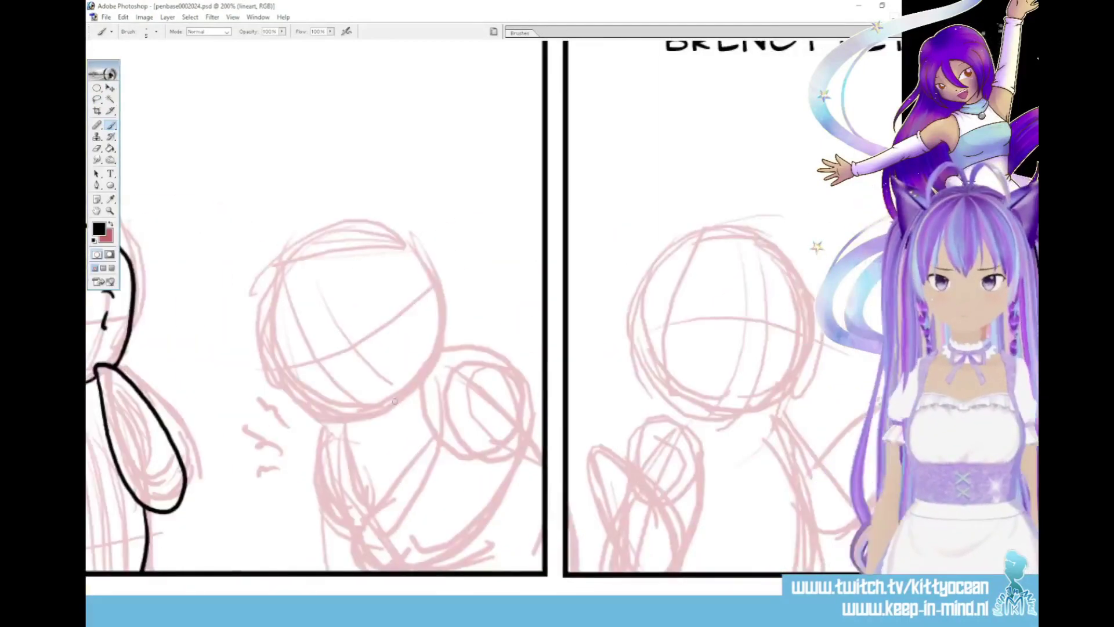
pyautogui.moveTo(398, 404); pyautogui.dragTo(377, 417)
pyautogui.moveTo(440, 353); pyautogui.dragTo(407, 477)
pyautogui.moveTo(351, 422); pyautogui.dragTo(374, 508)
pyautogui.moveTo(343, 421)
pyautogui.mouseDown()
pyautogui.moveTo(329, 470)
pyautogui.moveTo(342, 527)
pyautogui.moveTo(466, 530)
pyautogui.mouseUp()
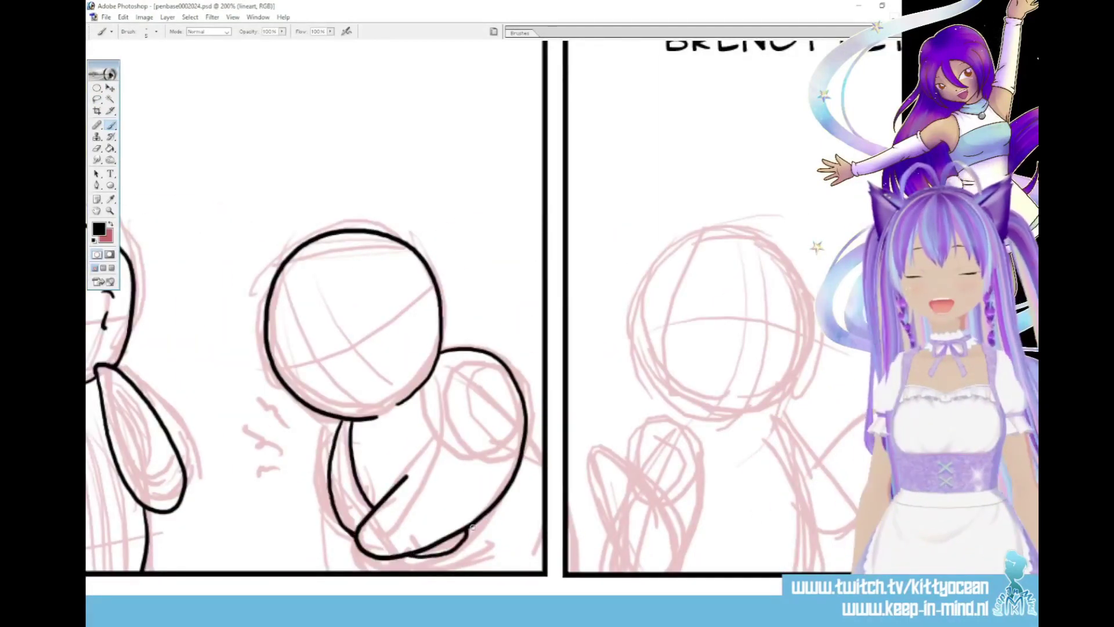
pyautogui.moveTo(436, 400); pyautogui.dragTo(406, 477)
pyautogui.moveTo(525, 439); pyautogui.dragTo(543, 483)
# - Select the inked hunched figure with the lasso and scale it down slightly
pyautogui.click(97, 100)
pyautogui.moveTo(540, 255); pyautogui.dragTo(238, 465)
pyautogui.click(110, 87)
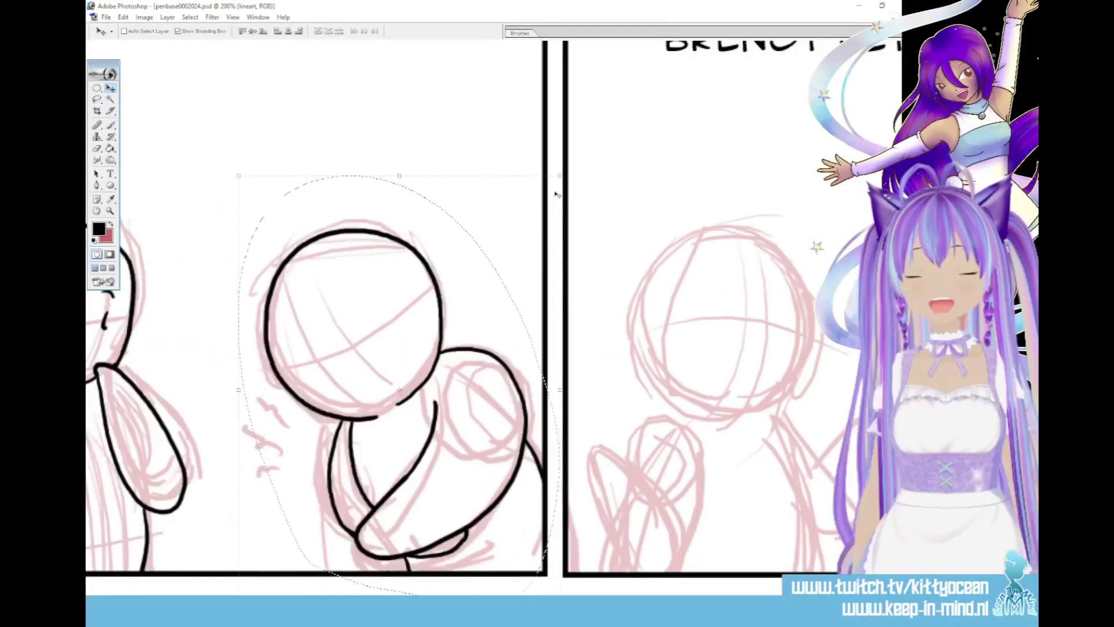
pyautogui.moveTo(560, 175); pyautogui.dragTo(554, 188)
pyautogui.click(493, 32)
pyautogui.hotkey('ctrl', 'd')
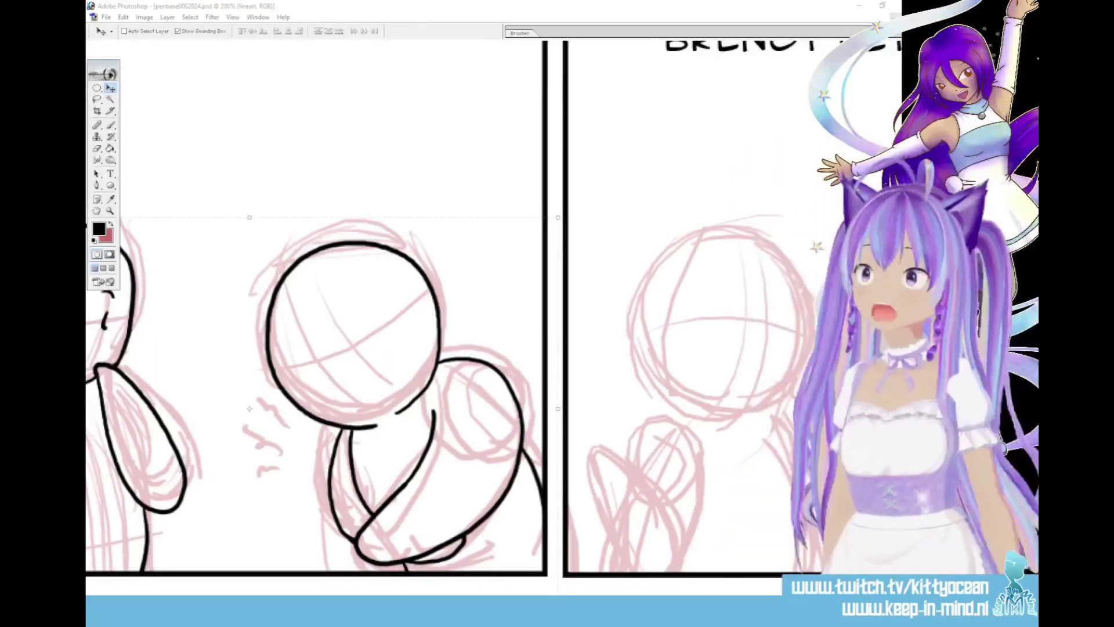
# - Ink a pained face on the hunched figure with squinted eyes, slanted brows and a wavy mouth
pyautogui.scroll(-1, 325, 348)
pyautogui.click(110, 126)
pyautogui.moveTo(298, 332); pyautogui.dragTo(306, 347)
pyautogui.moveTo(380, 287); pyautogui.dragTo(388, 305)
pyautogui.moveTo(353, 361); pyautogui.dragTo(382, 342)
pyautogui.moveTo(348, 275); pyautogui.dragTo(376, 270)
pyautogui.moveTo(308, 298); pyautogui.dragTo(293, 319)
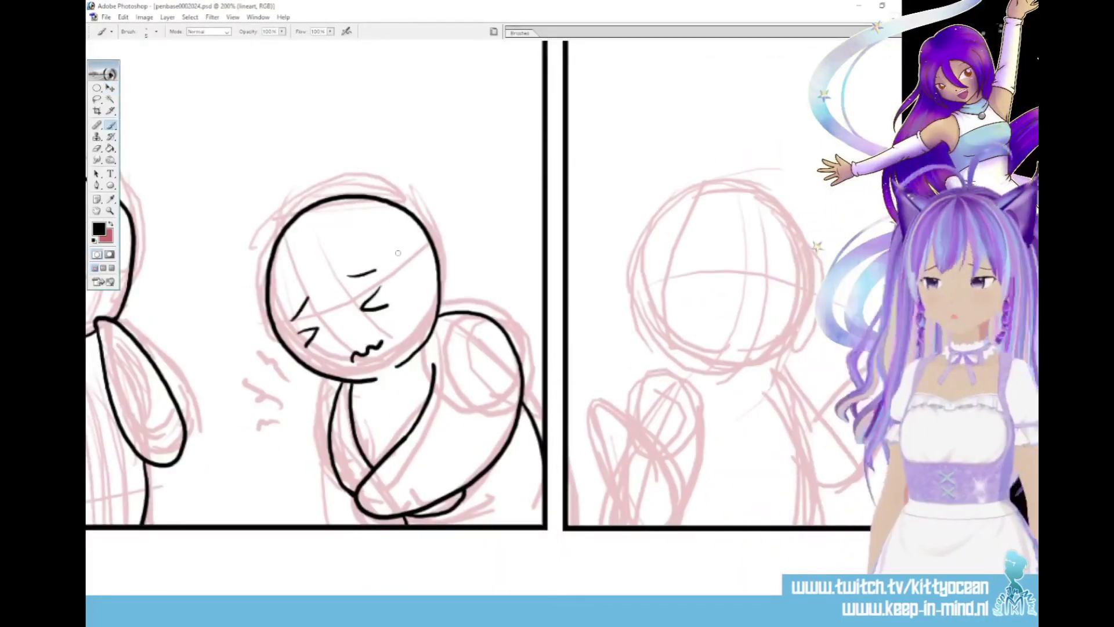
# - Ink three wavy rumbling lines beside the hunched figure's stomach
pyautogui.moveTo(273, 377); pyautogui.dragTo(313, 402)
pyautogui.moveTo(255, 416); pyautogui.dragTo(305, 419)
pyautogui.moveTo(302, 443); pyautogui.dragTo(275, 457)
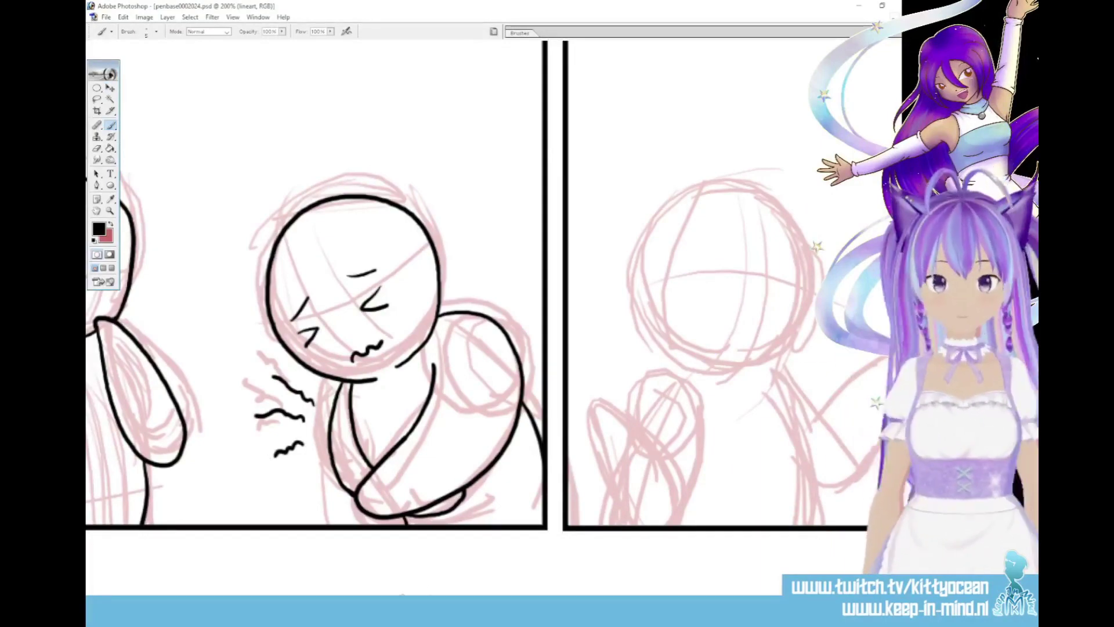
# - Ink the head, body and both raised arms of the left figure in the second panel
pyautogui.moveTo(403, 604); pyautogui.dragTo(511, 604)
pyautogui.moveTo(306, 241)
pyautogui.mouseDown()
pyautogui.moveTo(403, 367)
pyautogui.moveTo(367, 365)
pyautogui.mouseUp()
pyautogui.moveTo(366, 365)
pyautogui.mouseDown()
pyautogui.moveTo(340, 370)
pyautogui.moveTo(302, 414)
pyautogui.mouseUp()
pyautogui.moveTo(340, 494); pyautogui.dragTo(267, 483)
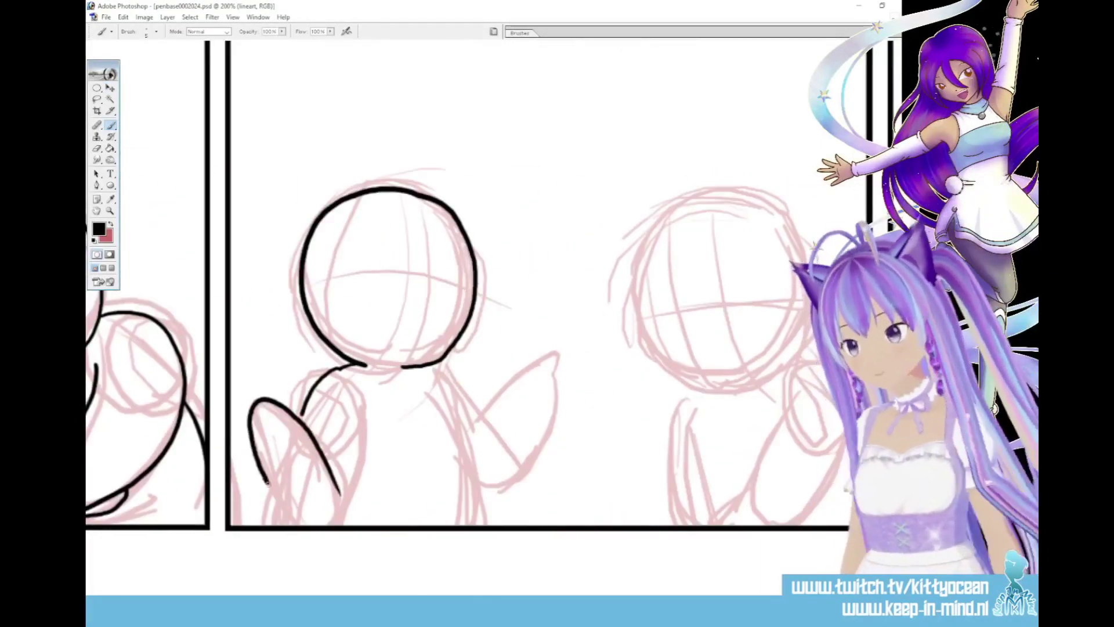
pyautogui.moveTo(354, 384); pyautogui.dragTo(336, 525)
pyautogui.moveTo(269, 483); pyautogui.dragTo(287, 525)
pyautogui.moveTo(439, 394); pyautogui.dragTo(463, 524)
pyautogui.moveTo(430, 365); pyautogui.dragTo(474, 419)
pyautogui.moveTo(467, 435)
pyautogui.mouseDown()
pyautogui.moveTo(520, 375)
pyautogui.moveTo(459, 491)
pyautogui.mouseUp()
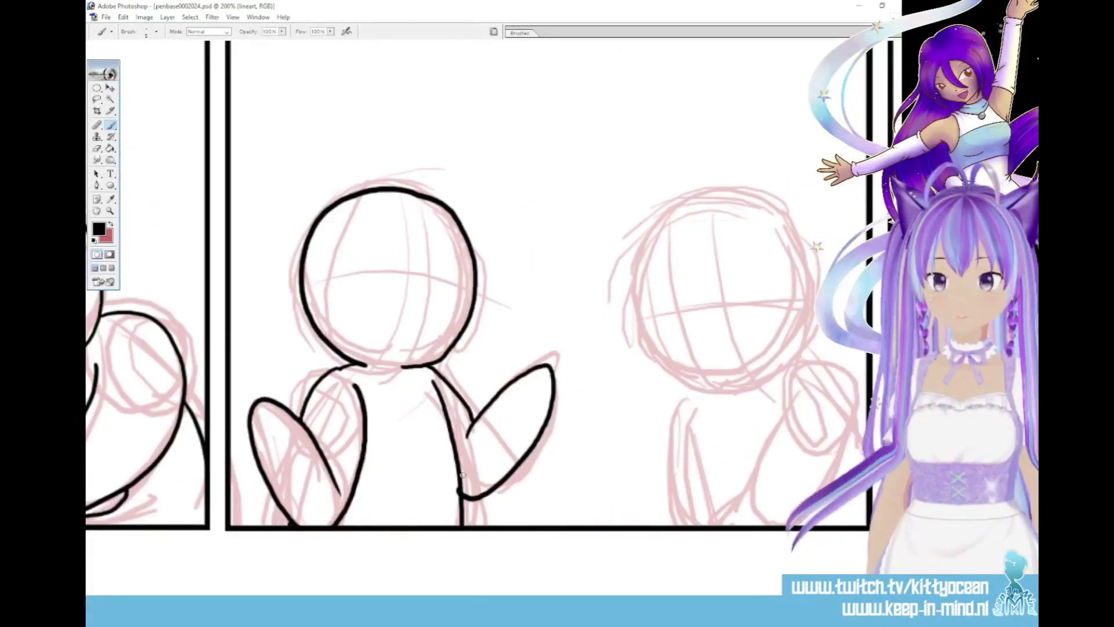
# - Shrink the left figure's left-hand raised arm in the second panel and ink the body line below it
pyautogui.click(97, 99)
pyautogui.moveTo(335, 562)
pyautogui.mouseDown()
pyautogui.moveTo(351, 546)
pyautogui.moveTo(378, 546)
pyautogui.mouseUp()
pyautogui.hotkey('ctrl', 't')
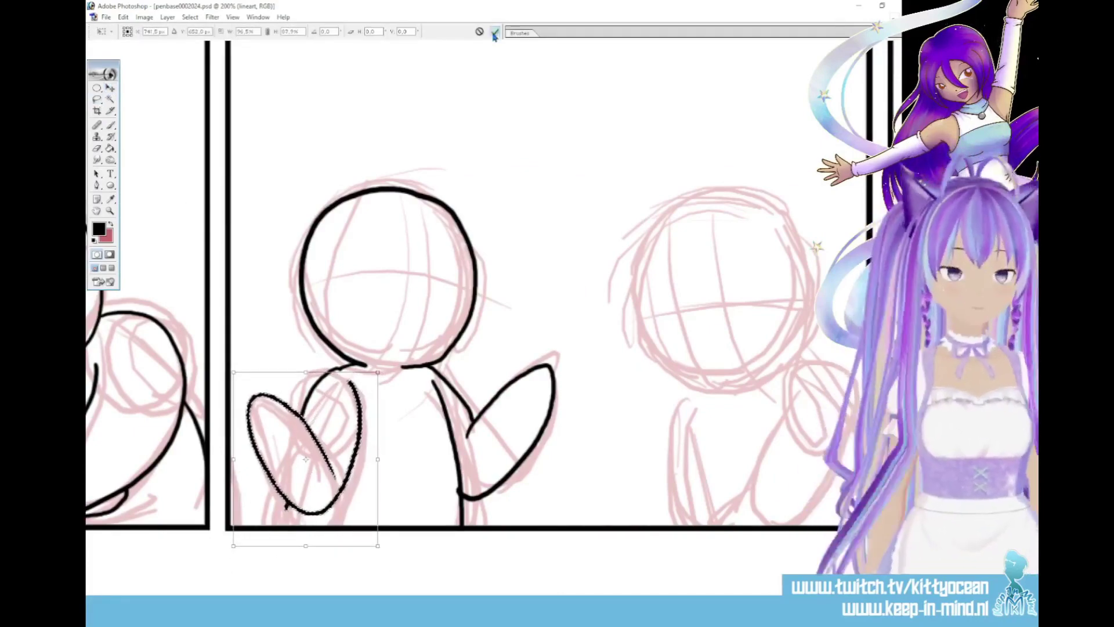
pyautogui.click(494, 32)
pyautogui.hotkey('ctrl', 'd')
pyautogui.click(111, 126)
pyautogui.moveTo(284, 498); pyautogui.dragTo(281, 527)
# - Select the same figure's other raised arm with the lasso and scale it down slightly
pyautogui.click(97, 99)
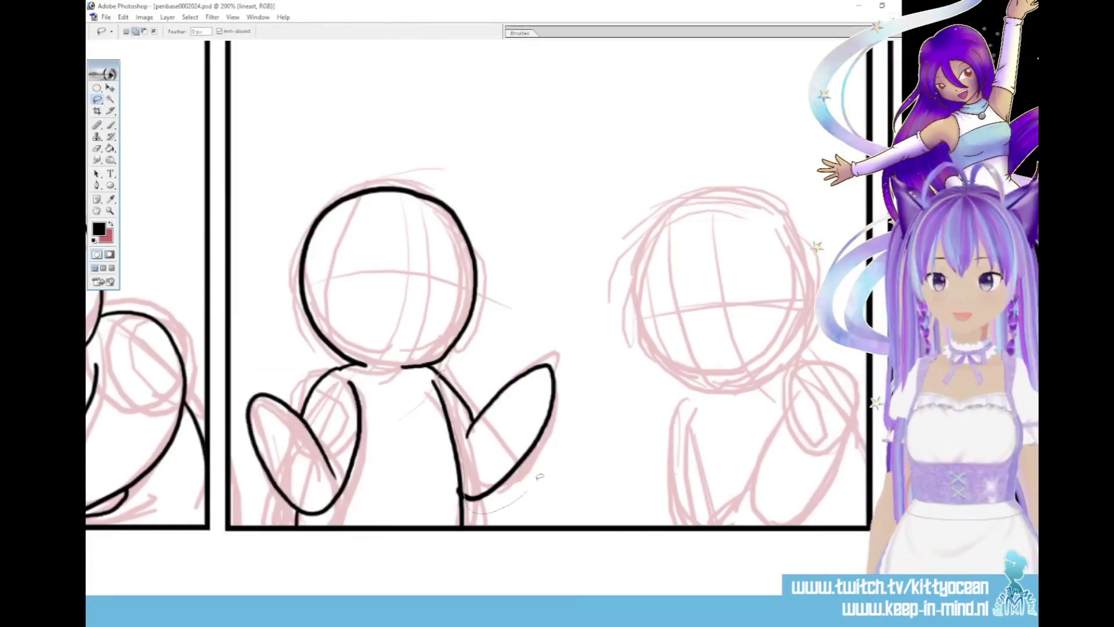
pyautogui.moveTo(461, 486); pyautogui.dragTo(462, 499)
pyautogui.click(111, 87)
pyautogui.hotkey('ctrl', 't')
pyautogui.moveTo(590, 507); pyautogui.dragTo(587, 501)
pyautogui.click(494, 32)
pyautogui.hotkey('ctrl', 'd')
# - Ink the cheerful face of the second panel's left figure with eyes, brows and an open mouth
pyautogui.click(110, 125)
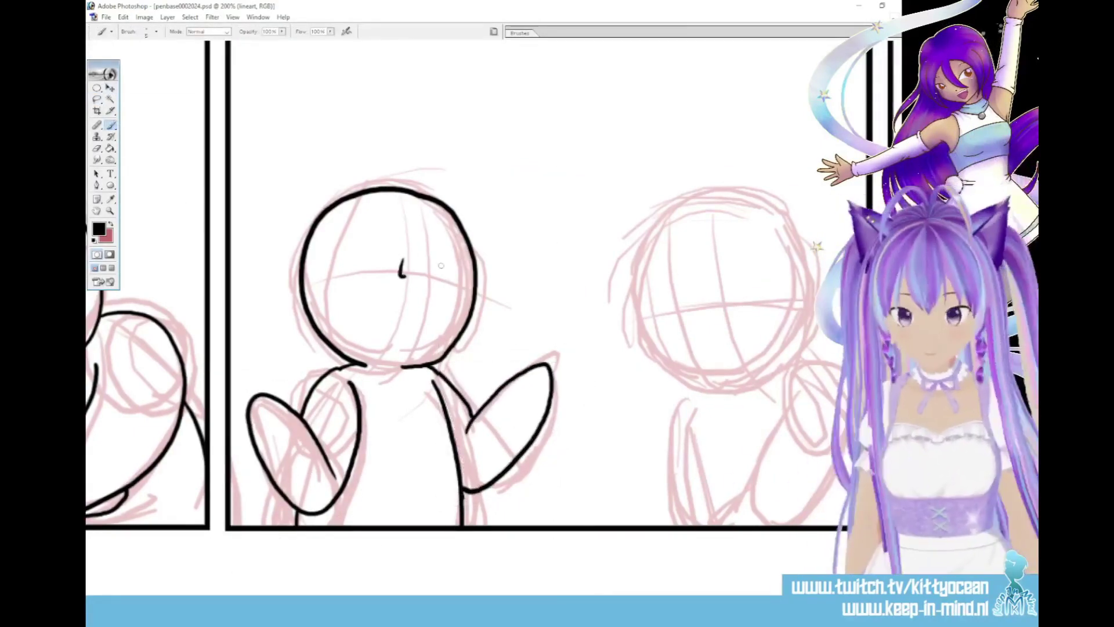
pyautogui.moveTo(447, 268); pyautogui.dragTo(449, 284)
pyautogui.moveTo(383, 241); pyautogui.dragTo(404, 237)
pyautogui.moveTo(444, 246); pyautogui.dragTo(462, 250)
pyautogui.moveTo(399, 313)
pyautogui.mouseDown()
pyautogui.moveTo(435, 310)
pyautogui.moveTo(429, 323)
pyautogui.mouseUp()
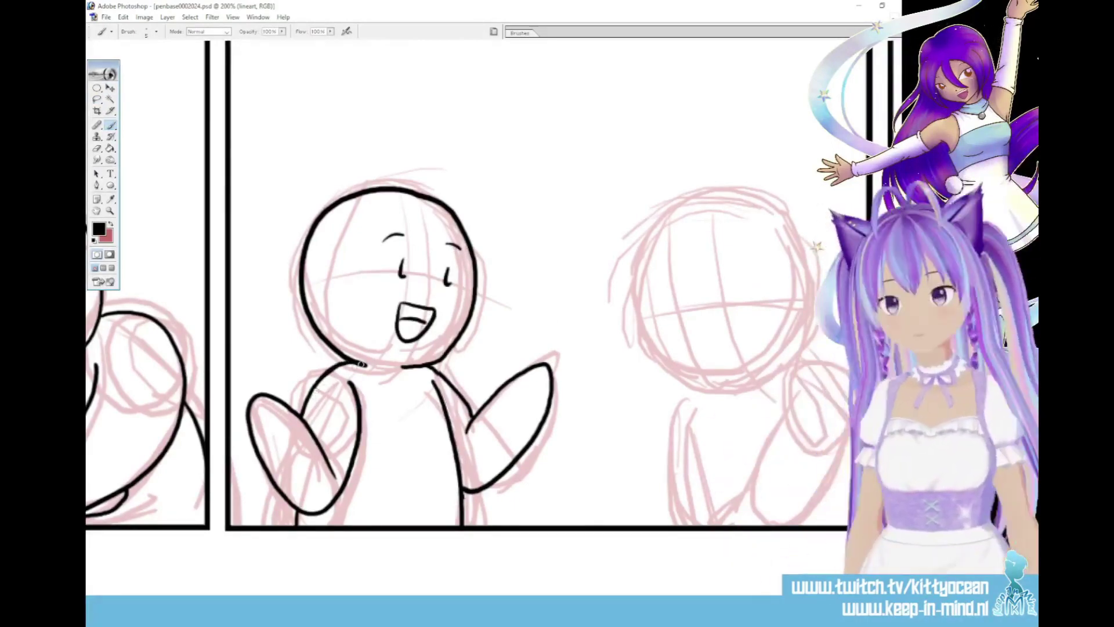
# - Touch up the body line below the shoulder of the second panel's left figure
pyautogui.moveTo(423, 377); pyautogui.dragTo(459, 409)
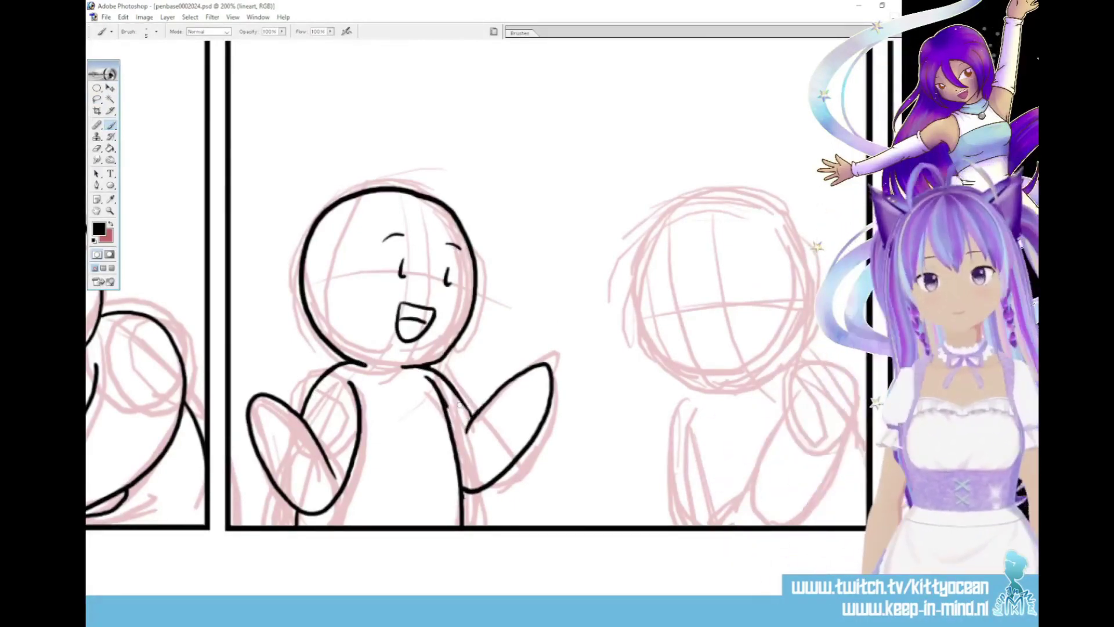
pyautogui.hotkey('ctrl', 'z')
pyautogui.moveTo(436, 384); pyautogui.dragTo(449, 416)
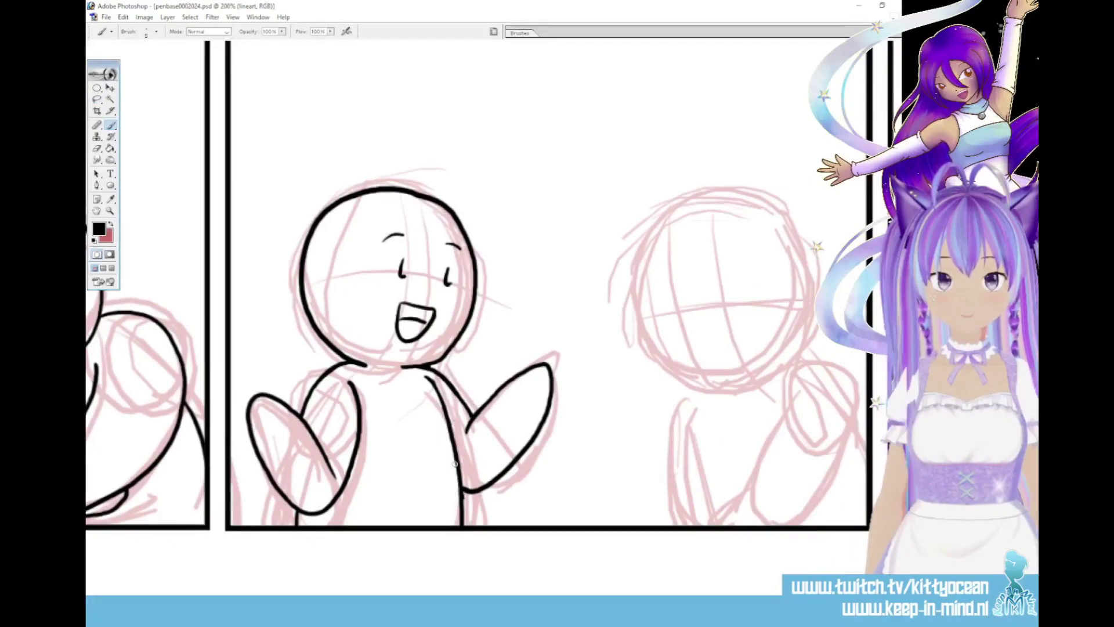
# - Ink the right figure's face in the second panel with eyes, raised brows and a small open mouth
pyautogui.moveTo(720, 325); pyautogui.dragTo(467, 325)
pyautogui.moveTo(465, 289); pyautogui.dragTo(471, 306)
pyautogui.moveTo(402, 299); pyautogui.dragTo(412, 317)
pyautogui.moveTo(436, 343); pyautogui.dragTo(440, 357)
pyautogui.moveTo(463, 265); pyautogui.dragTo(481, 268)
pyautogui.moveTo(392, 284); pyautogui.dragTo(409, 276)
pyautogui.moveTo(478, 379)
pyautogui.mouseDown()
pyautogui.moveTo(534, 226)
pyautogui.moveTo(366, 318)
pyautogui.moveTo(439, 384)
pyautogui.moveTo(550, 283)
pyautogui.moveTo(496, 369)
pyautogui.moveTo(524, 373)
pyautogui.mouseUp()
pyautogui.hotkey('ctrl', 'z')
pyautogui.hotkey('ctrl', 'z')
pyautogui.hotkey('ctrl', 'z')
# - Ink the folded arms and back of the second panel's right figure
pyautogui.moveTo(442, 380); pyautogui.dragTo(425, 491)
pyautogui.moveTo(519, 501); pyautogui.dragTo(511, 526)
pyautogui.moveTo(576, 377); pyautogui.dragTo(613, 471)
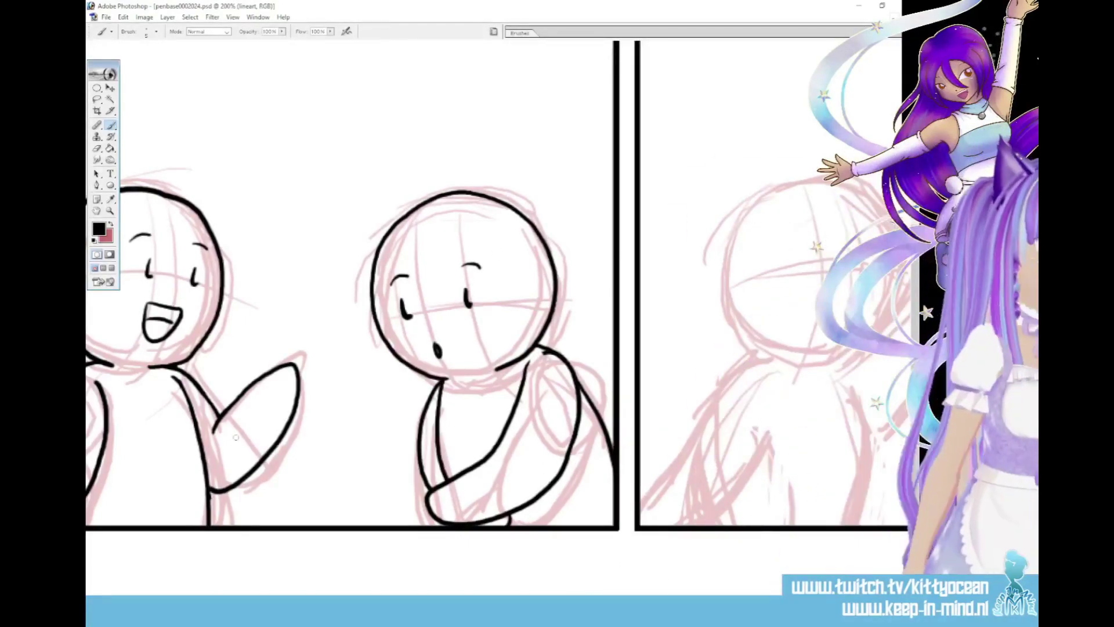
pyautogui.hotkey('alt', 'Tab')
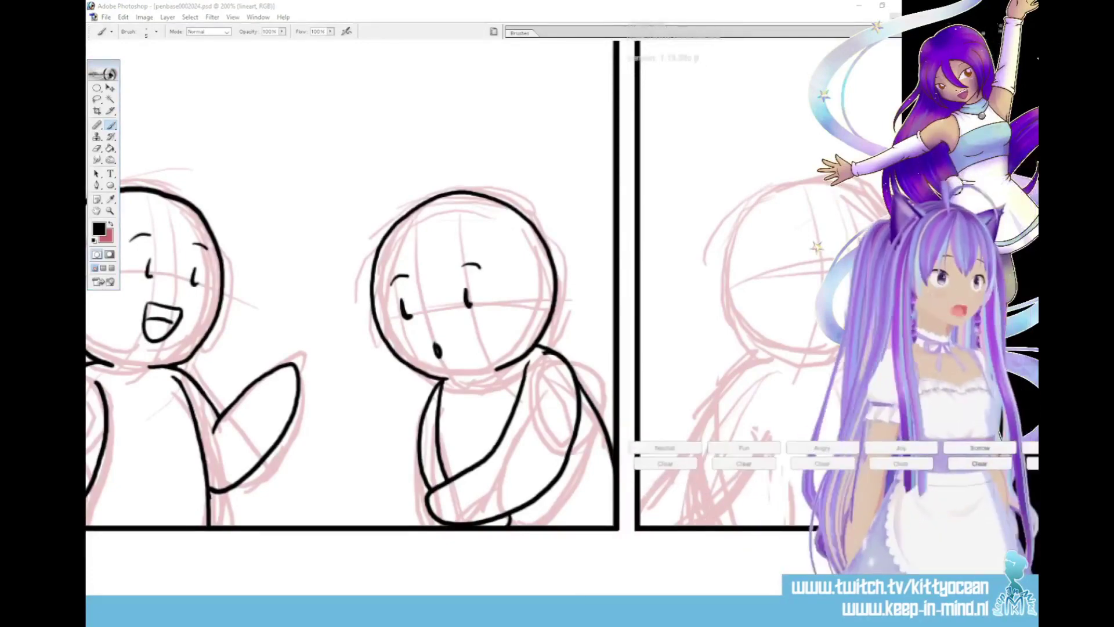
pyautogui.click(345, 21)
pyautogui.click(111, 125)
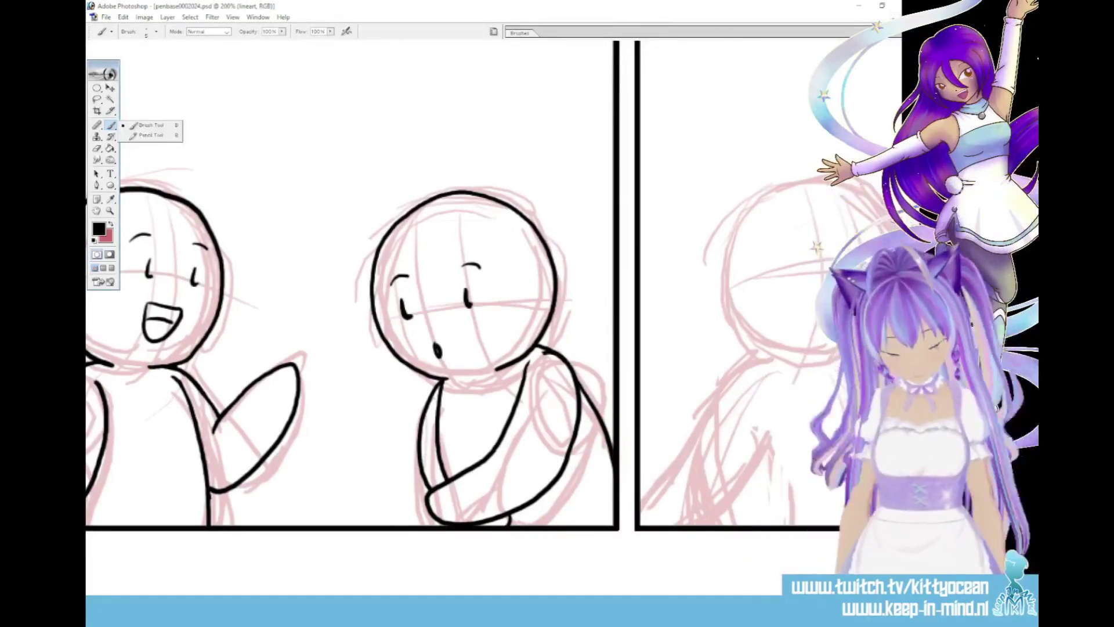
# - Ink the left figure's head in the third panel with arched happy eyes and a wide open mouth
pyautogui.moveTo(525, 593); pyautogui.dragTo(625, 587)
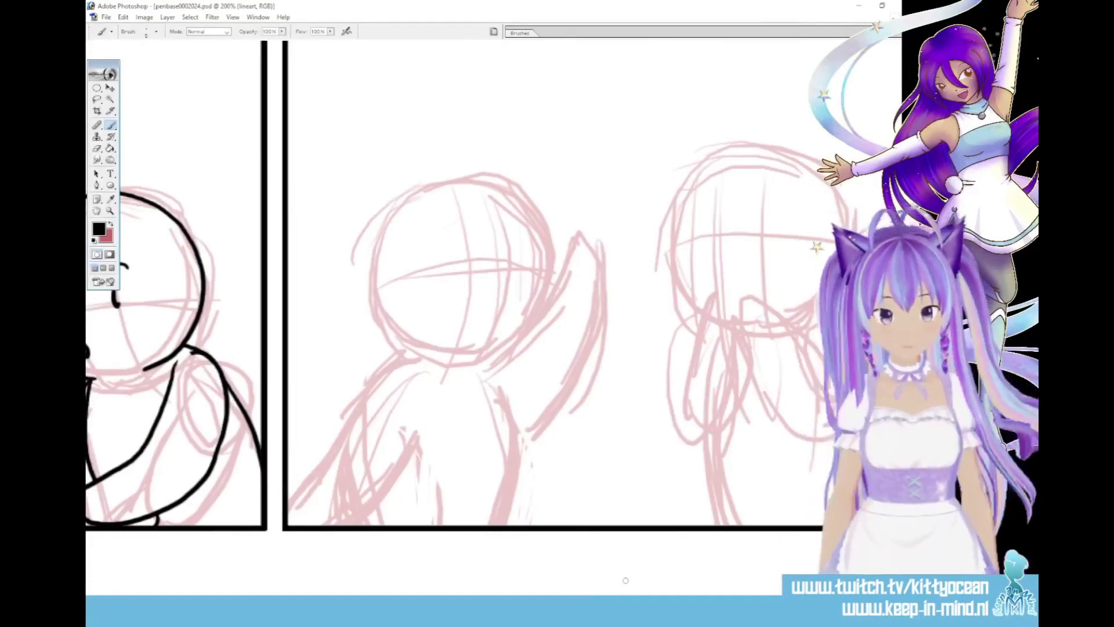
pyautogui.moveTo(481, 356); pyautogui.dragTo(448, 357)
pyautogui.moveTo(442, 267); pyautogui.dragTo(469, 266)
pyautogui.moveTo(509, 267); pyautogui.dragTo(529, 267)
pyautogui.moveTo(462, 288)
pyautogui.mouseDown()
pyautogui.moveTo(511, 281)
pyautogui.moveTo(508, 298)
pyautogui.mouseUp()
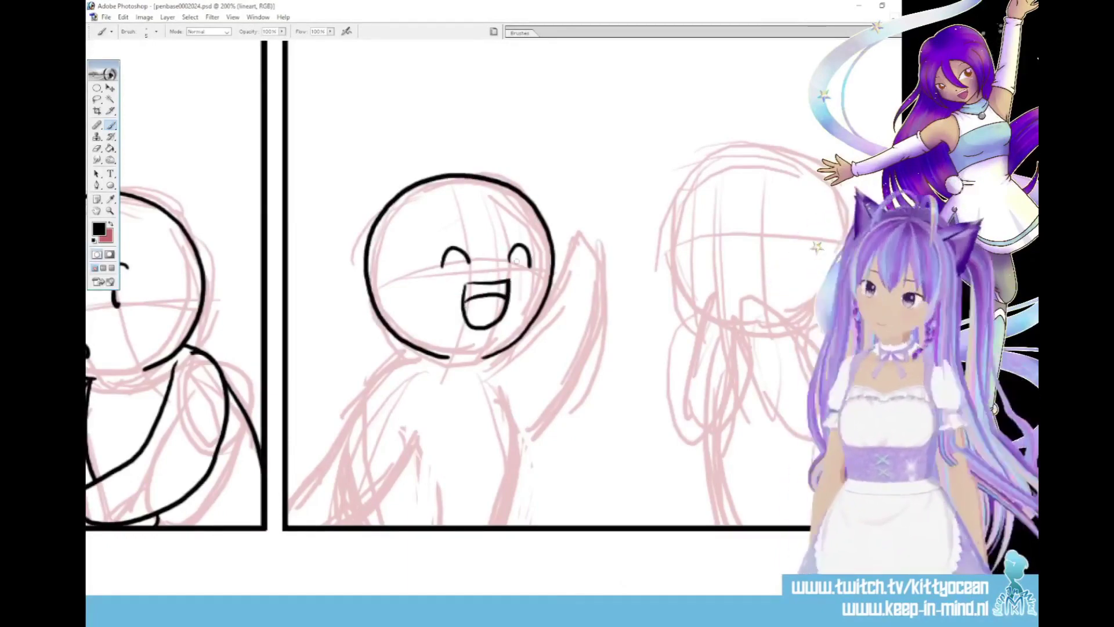
# - Ink the body, outstretched arm and raised waving arm of the third panel's left figure
pyautogui.moveTo(414, 351); pyautogui.dragTo(320, 446)
pyautogui.moveTo(412, 433); pyautogui.dragTo(289, 512)
pyautogui.moveTo(500, 366); pyautogui.dragTo(510, 526)
pyautogui.moveTo(543, 309)
pyautogui.mouseDown()
pyautogui.moveTo(560, 278)
pyautogui.moveTo(522, 433)
pyautogui.mouseUp()
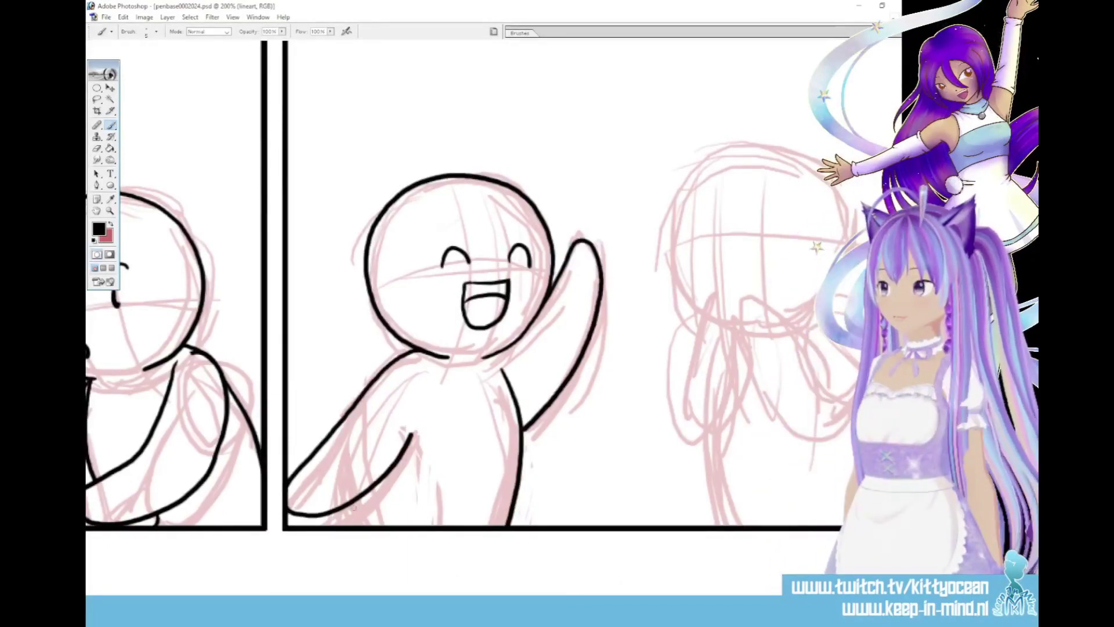
pyautogui.moveTo(347, 506); pyautogui.dragTo(345, 525)
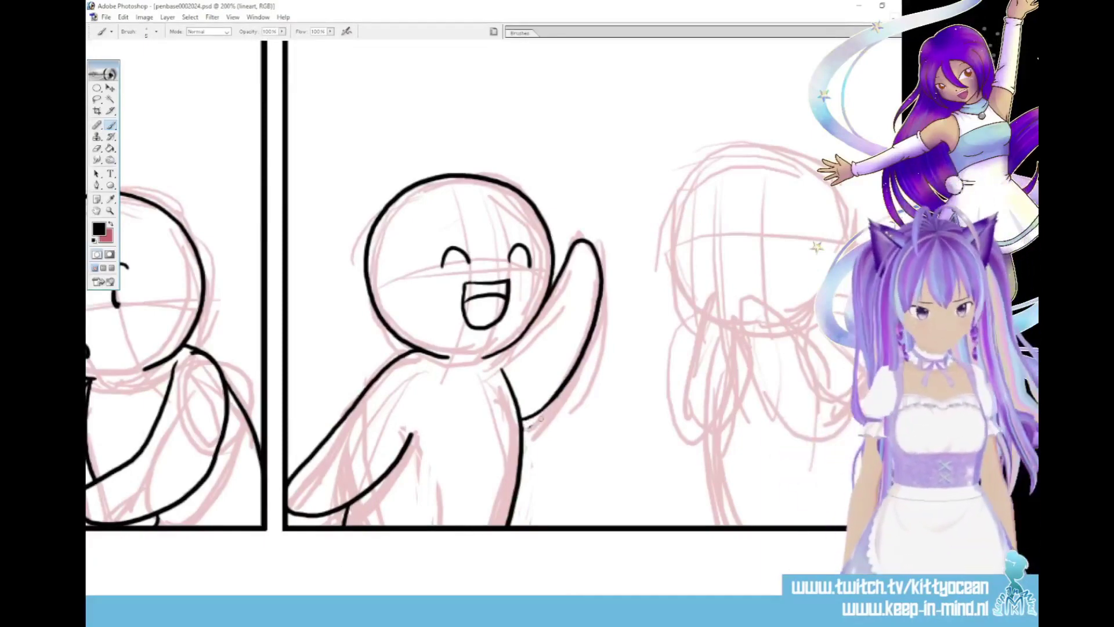
# - Ink two raised eyebrows on the waving figure in the third panel
pyautogui.hscroll(5, 541, 419)
pyautogui.moveTo(266, 237); pyautogui.dragTo(287, 222)
pyautogui.moveTo(345, 215); pyautogui.dragTo(366, 216)
# - Ink the right figure's head in the third panel and both arms folded up under its chin
pyautogui.moveTo(674, 383)
pyautogui.mouseDown()
pyautogui.moveTo(603, 409)
pyautogui.moveTo(644, 331)
pyautogui.mouseUp()
pyautogui.moveTo(530, 393)
pyautogui.mouseDown()
pyautogui.moveTo(563, 318)
pyautogui.moveTo(586, 311)
pyautogui.mouseUp()
pyautogui.moveTo(553, 326); pyautogui.dragTo(587, 370)
pyautogui.moveTo(644, 324)
pyautogui.mouseDown()
pyautogui.moveTo(523, 296)
pyautogui.moveTo(560, 323)
pyautogui.mouseUp()
pyautogui.hotkey('ctrl', 'z')
pyautogui.moveTo(555, 323)
pyautogui.mouseDown()
pyautogui.moveTo(510, 270)
pyautogui.moveTo(645, 328)
pyautogui.mouseUp()
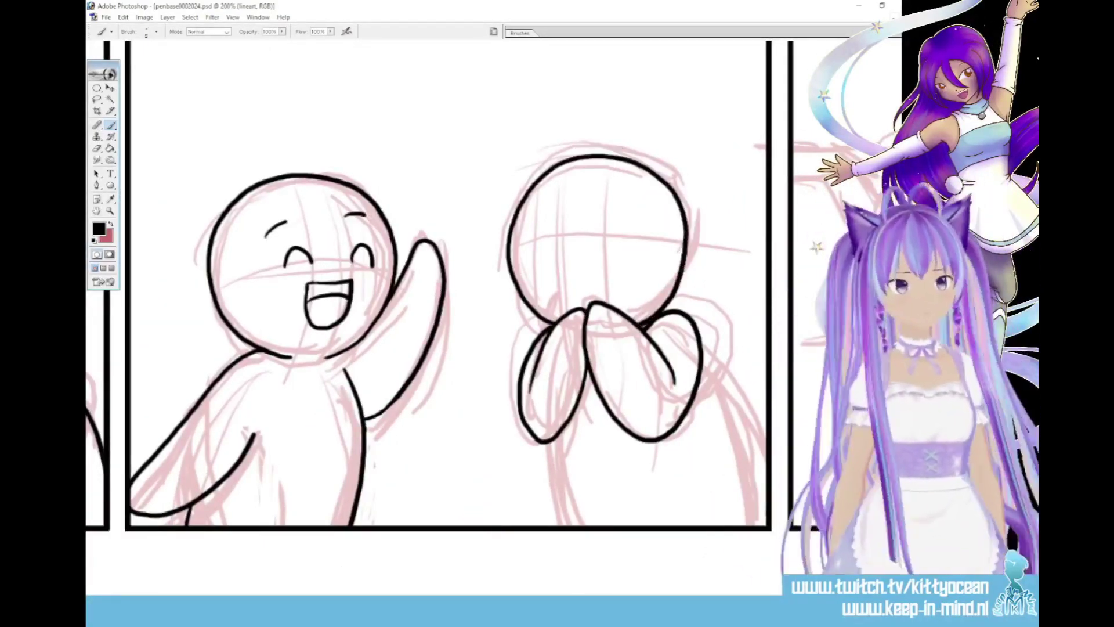
# - Ink the face of the third panel's right figure with eyes, mouth and raised eyebrows
pyautogui.moveTo(531, 250); pyautogui.dragTo(553, 247)
pyautogui.moveTo(599, 246); pyautogui.dragTo(622, 243)
pyautogui.moveTo(566, 278); pyautogui.dragTo(619, 261)
pyautogui.moveTo(525, 212); pyautogui.dragTo(558, 200)
pyautogui.moveTo(601, 193); pyautogui.dragTo(628, 201)
# - Ink both body sides of the third panel's right figure down to the panel border
pyautogui.moveTo(554, 439); pyautogui.dragTo(575, 525)
pyautogui.moveTo(703, 371); pyautogui.dragTo(745, 525)
pyautogui.hscroll(8, 541, 418)
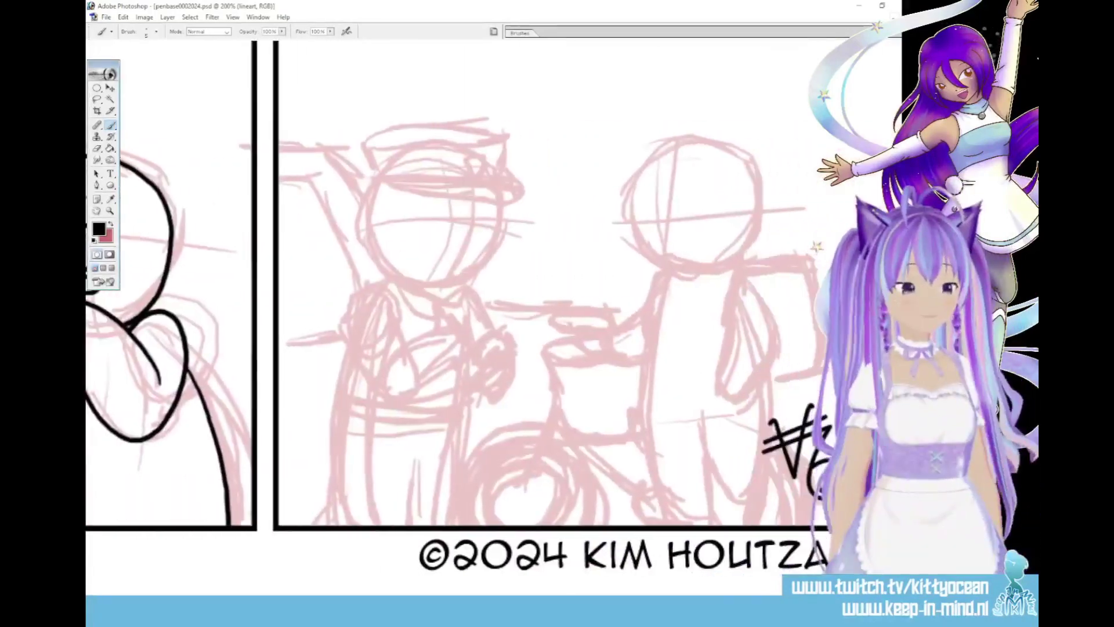
# - Ink the capped officer's jaw outline and the folded arm at the shoulder in the fourth panel
pyautogui.hscroll(1, 541, 418)
pyautogui.moveTo(439, 288); pyautogui.dragTo(501, 208)
pyautogui.moveTo(377, 183)
pyautogui.mouseDown()
pyautogui.moveTo(369, 240)
pyautogui.moveTo(427, 285)
pyautogui.mouseUp()
pyautogui.hotkey('ctrl', 'z')
pyautogui.moveTo(388, 367); pyautogui.dragTo(402, 282)
pyautogui.moveTo(380, 298)
pyautogui.mouseDown()
pyautogui.moveTo(404, 330)
pyautogui.moveTo(355, 370)
pyautogui.mouseUp()
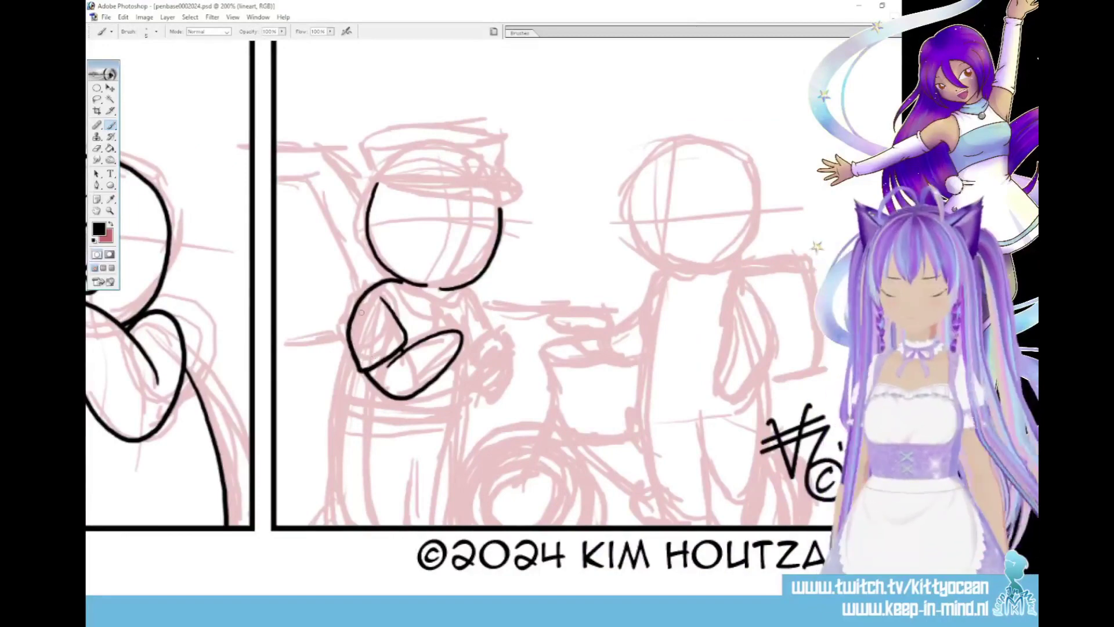
# - Ink the officer's other arm with its fist, and the shirt collar under the chin
pyautogui.moveTo(493, 335); pyautogui.dragTo(473, 385)
pyautogui.moveTo(501, 364); pyautogui.dragTo(477, 387)
pyautogui.moveTo(494, 335)
pyautogui.mouseDown()
pyautogui.moveTo(508, 352)
pyautogui.moveTo(491, 394)
pyautogui.mouseUp()
pyautogui.moveTo(508, 355); pyautogui.dragTo(493, 394)
pyautogui.moveTo(459, 288); pyautogui.dragTo(494, 333)
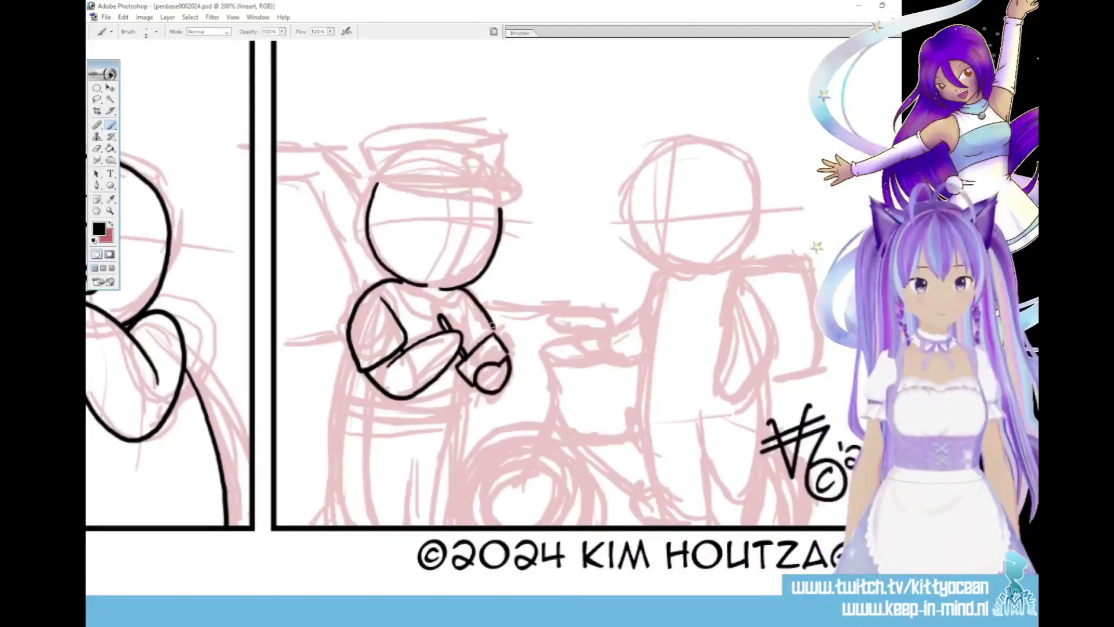
pyautogui.moveTo(402, 282); pyautogui.dragTo(439, 307)
pyautogui.moveTo(393, 283)
pyautogui.mouseDown()
pyautogui.moveTo(458, 291)
pyautogui.moveTo(473, 313)
pyautogui.mouseUp()
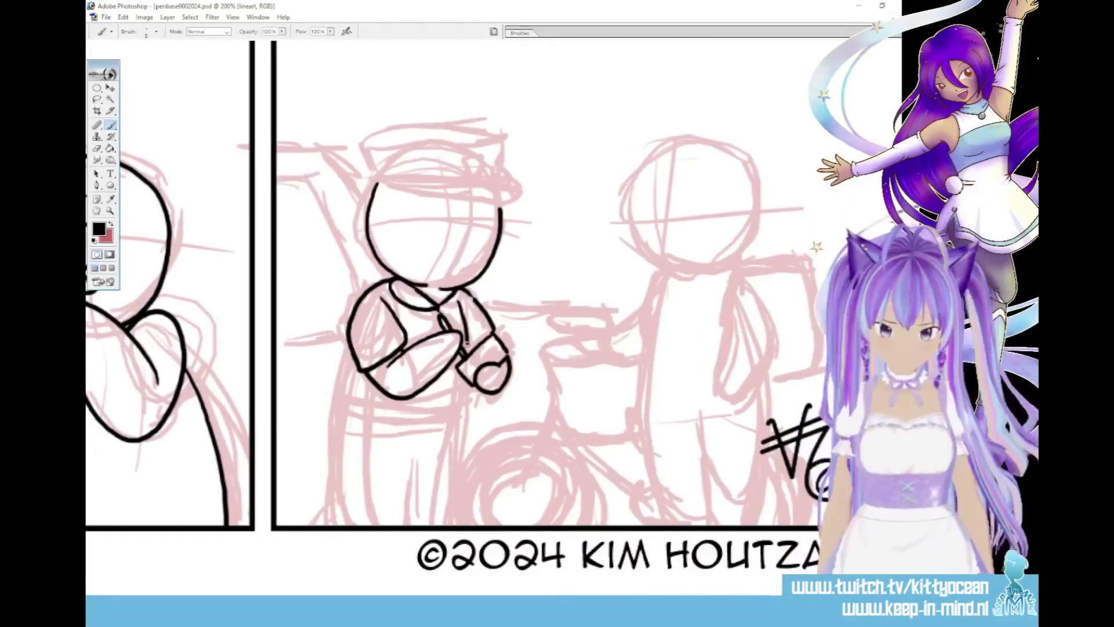
# - Ink the officer's jacket body and hem, with stripes across the sleeves, chest and lower edge
pyautogui.moveTo(469, 329); pyautogui.dragTo(486, 316)
pyautogui.moveTo(351, 337); pyautogui.dragTo(397, 323)
pyautogui.moveTo(357, 357)
pyautogui.mouseDown()
pyautogui.moveTo(405, 341)
pyautogui.moveTo(484, 341)
pyautogui.moveTo(335, 408)
pyautogui.mouseUp()
pyautogui.moveTo(335, 408); pyautogui.dragTo(448, 423)
pyautogui.moveTo(471, 386); pyautogui.dragTo(446, 422)
pyautogui.moveTo(450, 367); pyautogui.dragTo(446, 420)
pyautogui.moveTo(336, 400); pyautogui.dragTo(470, 407)
pyautogui.moveTo(345, 382); pyautogui.dragTo(371, 367)
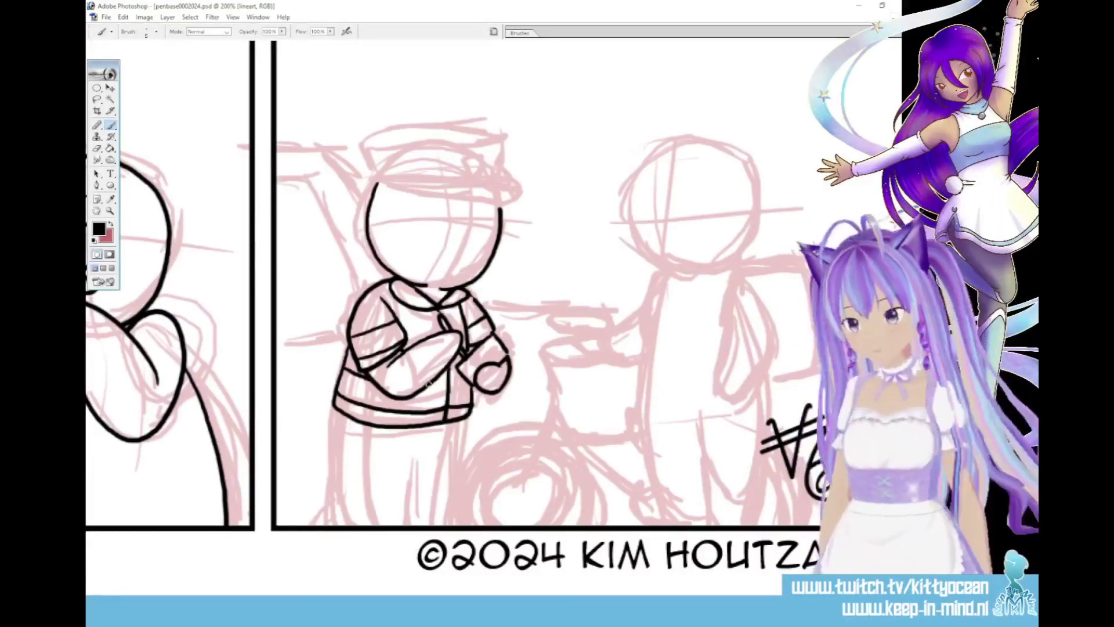
pyautogui.moveTo(427, 388); pyautogui.dragTo(466, 379)
# - Ink the bicycle's front fork and the outer arc of its front wheel, undoing the misplaced strokes
pyautogui.moveTo(545, 379); pyautogui.dragTo(511, 489)
pyautogui.moveTo(562, 420); pyautogui.dragTo(527, 487)
pyautogui.moveTo(537, 429); pyautogui.dragTo(468, 525)
pyautogui.moveTo(557, 437)
pyautogui.mouseDown()
pyautogui.moveTo(581, 451)
pyautogui.moveTo(591, 525)
pyautogui.moveTo(471, 525)
pyautogui.mouseUp()
pyautogui.hotkey('ctrl', 'alt', 'z')
pyautogui.hotkey('ctrl', 'alt', 'z')
pyautogui.moveTo(561, 433); pyautogui.dragTo(570, 524)
pyautogui.moveTo(512, 491); pyautogui.dragTo(542, 471)
pyautogui.hotkey('ctrl', 'alt', 'z')
pyautogui.hotkey('ctrl', 'alt', 'z')
pyautogui.hotkey('ctrl', 'alt', 'z')
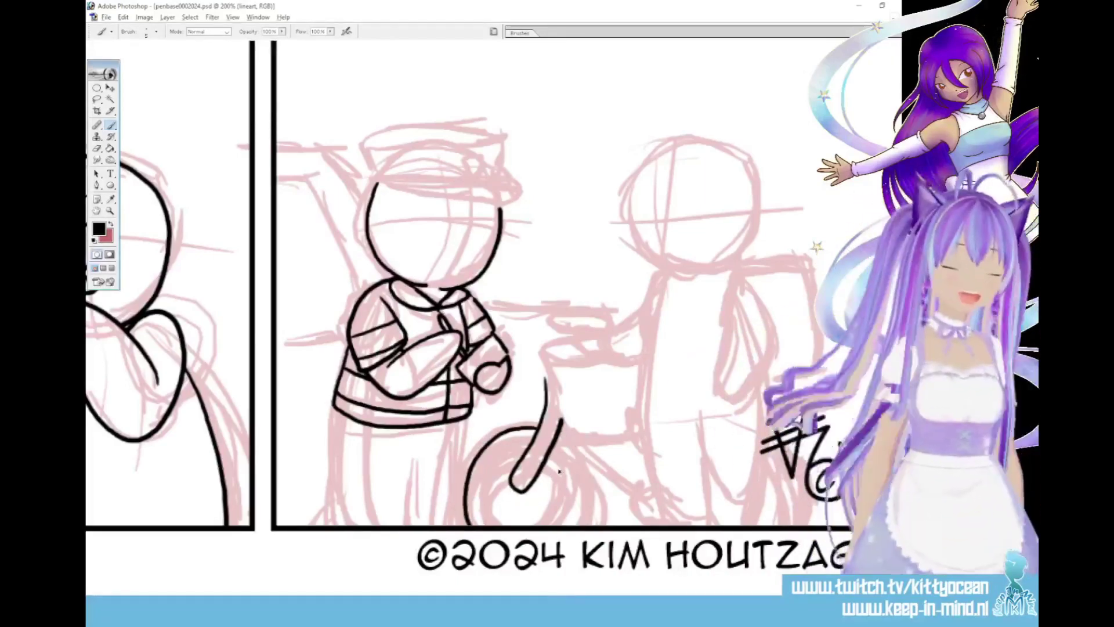
# - Ink the front mudguard over the bicycle wheel, plus the tyre and rim outlines inside it
pyautogui.moveTo(539, 426); pyautogui.dragTo(478, 448)
pyautogui.moveTo(478, 449); pyautogui.dragTo(530, 445)
pyautogui.moveTo(553, 447); pyautogui.dragTo(583, 506)
pyautogui.moveTo(528, 445)
pyautogui.mouseDown()
pyautogui.moveTo(471, 525)
pyautogui.moveTo(575, 525)
pyautogui.mouseUp()
pyautogui.moveTo(531, 447)
pyautogui.mouseDown()
pyautogui.moveTo(512, 483)
pyautogui.moveTo(547, 460)
pyautogui.mouseUp()
pyautogui.moveTo(526, 448)
pyautogui.mouseDown()
pyautogui.moveTo(512, 481)
pyautogui.moveTo(532, 458)
pyautogui.moveTo(495, 525)
pyautogui.mouseUp()
pyautogui.moveTo(551, 459)
pyautogui.mouseDown()
pyautogui.moveTo(553, 524)
pyautogui.moveTo(527, 505)
pyautogui.moveTo(526, 525)
pyautogui.mouseUp()
# - Ink the spokes radiating from the hub of the bicycle's front wheel
pyautogui.moveTo(533, 508); pyautogui.dragTo(539, 522)
pyautogui.moveTo(538, 504); pyautogui.dragTo(550, 514)
pyautogui.moveTo(515, 506); pyautogui.dragTo(503, 522)
pyautogui.moveTo(540, 492)
pyautogui.mouseDown()
pyautogui.moveTo(555, 485)
pyautogui.moveTo(508, 495)
pyautogui.mouseUp()
pyautogui.moveTo(536, 504); pyautogui.dragTo(554, 514)
pyautogui.moveTo(530, 509)
pyautogui.mouseDown()
pyautogui.moveTo(535, 523)
pyautogui.moveTo(506, 500)
pyautogui.mouseUp()
pyautogui.moveTo(495, 479); pyautogui.dragTo(506, 487)
# - Ink the cyclist's arm with the hand in the pocket, and the box-shaped backpack behind it
pyautogui.moveTo(777, 335); pyautogui.dragTo(731, 432)
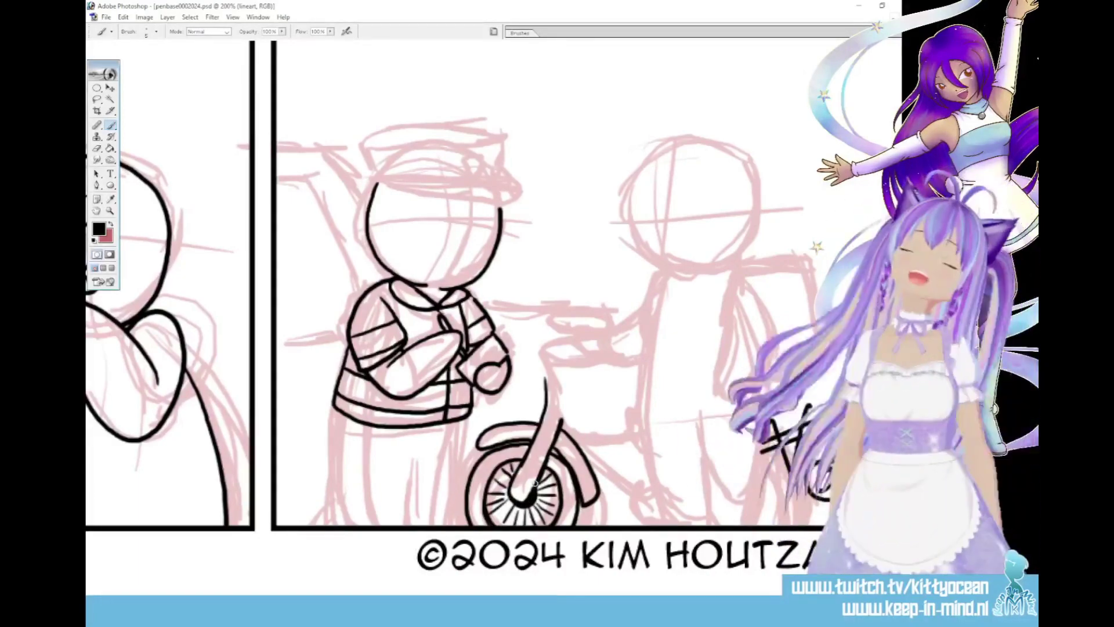
pyautogui.hotkey('ctrl', 'z')
pyautogui.moveTo(730, 298)
pyautogui.mouseDown()
pyautogui.moveTo(750, 282)
pyautogui.moveTo(742, 274)
pyautogui.mouseUp()
pyautogui.moveTo(714, 379); pyautogui.dragTo(744, 389)
pyautogui.moveTo(743, 331)
pyautogui.mouseDown()
pyautogui.moveTo(717, 351)
pyautogui.moveTo(724, 338)
pyautogui.mouseUp()
pyautogui.moveTo(743, 272)
pyautogui.mouseDown()
pyautogui.moveTo(719, 343)
pyautogui.moveTo(803, 257)
pyautogui.mouseUp()
pyautogui.moveTo(804, 258)
pyautogui.mouseDown()
pyautogui.moveTo(820, 365)
pyautogui.moveTo(774, 374)
pyautogui.mouseUp()
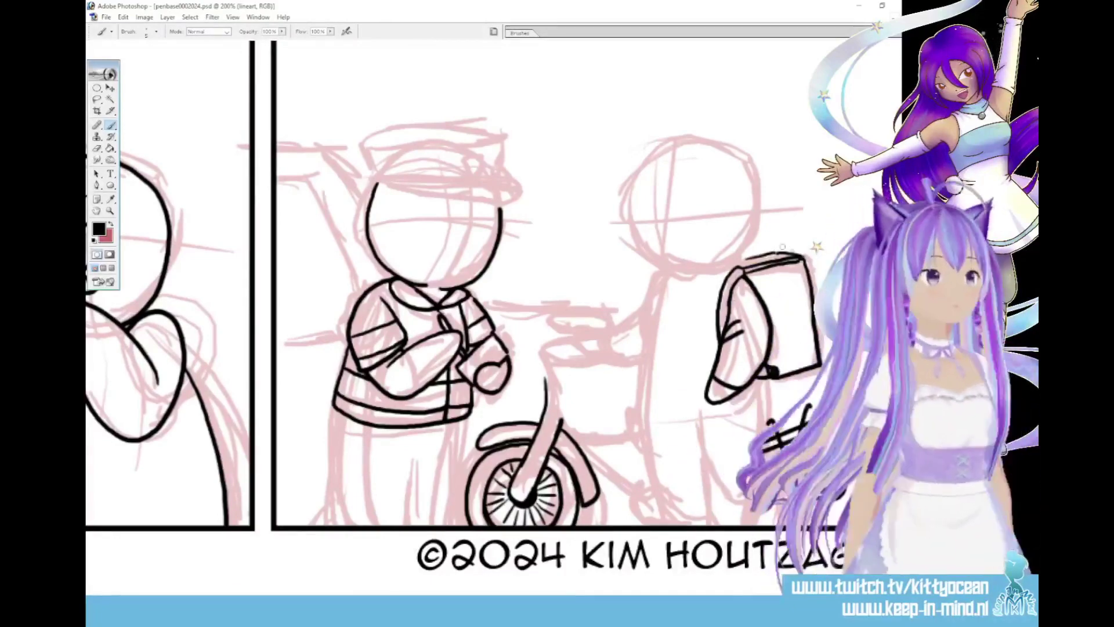
# - Ink the cyclist's jacket body with its collar, and the round head with half-closed eyes and a small mouth
pyautogui.moveTo(666, 277)
pyautogui.mouseDown()
pyautogui.moveTo(756, 401)
pyautogui.moveTo(759, 390)
pyautogui.mouseUp()
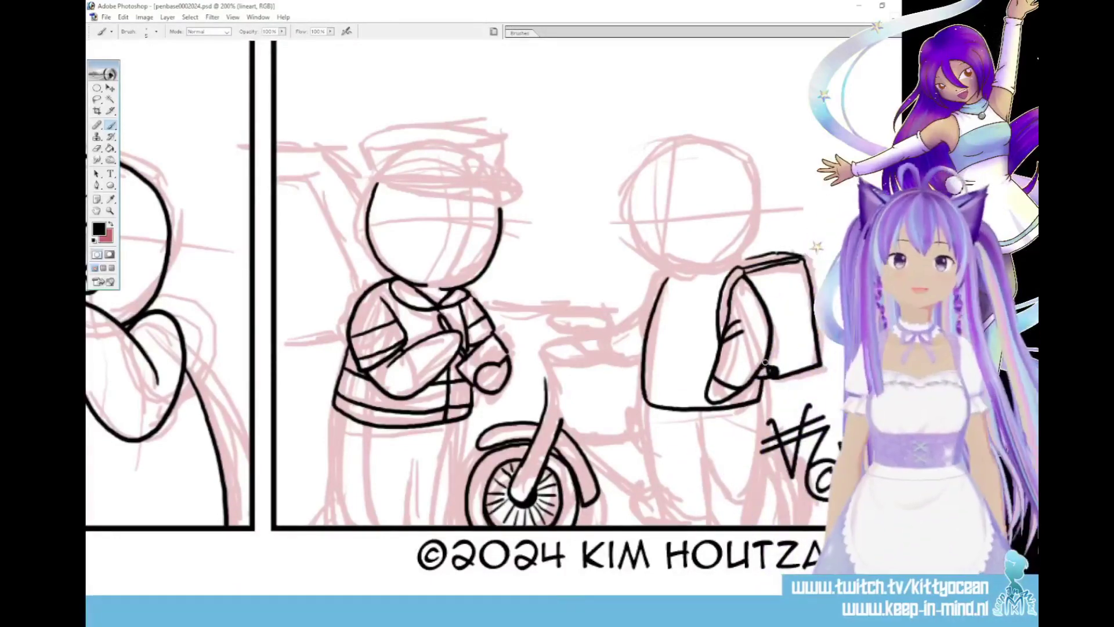
pyautogui.moveTo(697, 270)
pyautogui.mouseDown()
pyautogui.moveTo(755, 175)
pyautogui.moveTo(683, 270)
pyautogui.mouseUp()
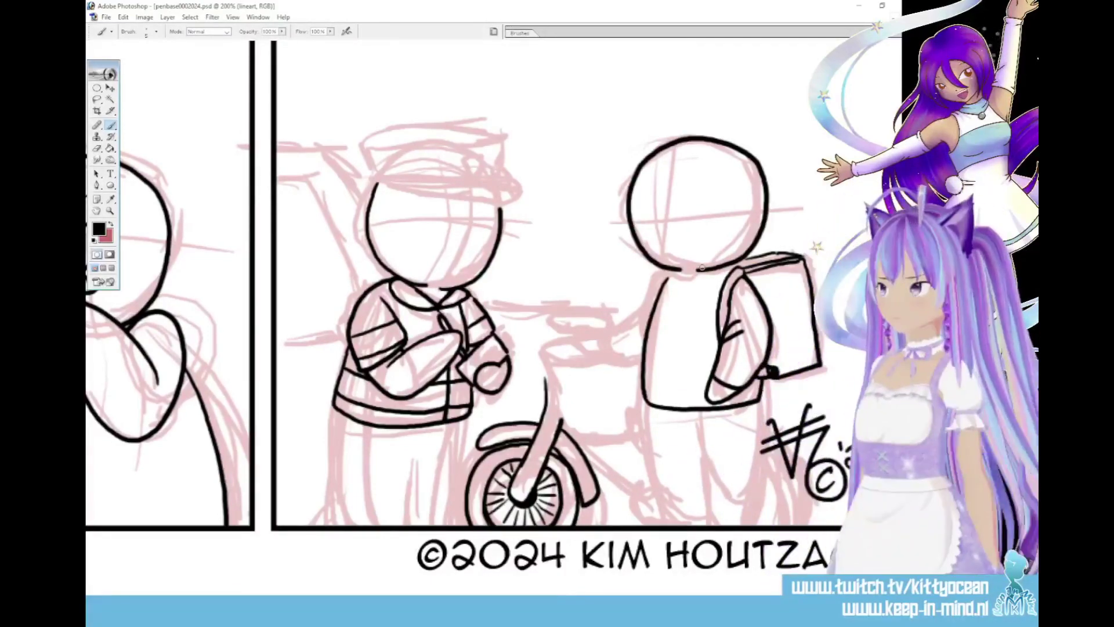
pyautogui.moveTo(684, 214); pyautogui.dragTo(712, 214)
pyautogui.moveTo(676, 280); pyautogui.dragTo(733, 268)
# - Ink the cyclist's outstretched arm and the bicycle handlebar with its grip, redrawing the faulty grip line
pyautogui.moveTo(677, 282)
pyautogui.mouseDown()
pyautogui.moveTo(667, 406)
pyautogui.moveTo(576, 337)
pyautogui.mouseUp()
pyautogui.moveTo(576, 338)
pyautogui.mouseDown()
pyautogui.moveTo(643, 354)
pyautogui.moveTo(612, 357)
pyautogui.mouseUp()
pyautogui.moveTo(575, 337)
pyautogui.mouseDown()
pyautogui.moveTo(562, 341)
pyautogui.moveTo(546, 389)
pyautogui.mouseUp()
pyautogui.moveTo(562, 345); pyautogui.dragTo(605, 368)
pyautogui.moveTo(587, 355); pyautogui.dragTo(618, 365)
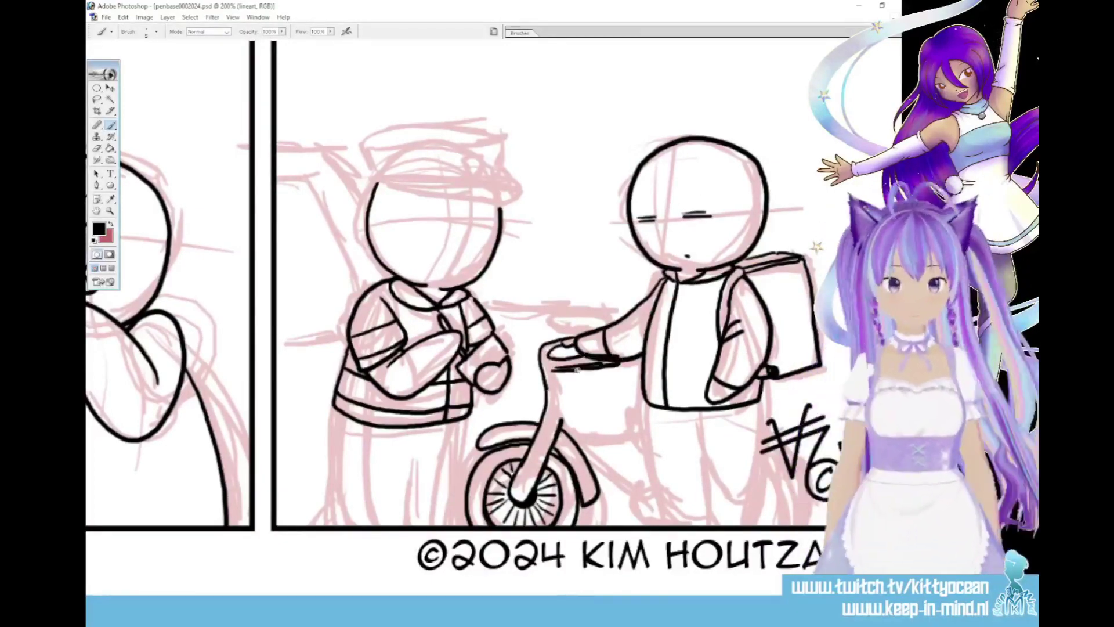
pyautogui.hotkey('ctrl', 'z')
pyautogui.moveTo(553, 371); pyautogui.dragTo(619, 357)
# - Ink the bicycle's head tube and top tube, and the cyclist's trouser legs down to the panel border
pyautogui.moveTo(553, 372)
pyautogui.mouseDown()
pyautogui.moveTo(563, 434)
pyautogui.moveTo(643, 410)
pyautogui.mouseUp()
pyautogui.moveTo(646, 407); pyautogui.dragTo(662, 526)
pyautogui.moveTo(746, 482); pyautogui.dragTo(743, 525)
pyautogui.moveTo(705, 461); pyautogui.dragTo(697, 525)
# - Ink the bicycle's lower frame tube and crank, and the rear wheel with spokes behind the cyclist
pyautogui.moveTo(561, 430)
pyautogui.mouseDown()
pyautogui.moveTo(644, 427)
pyautogui.moveTo(644, 487)
pyautogui.mouseUp()
pyautogui.moveTo(636, 482); pyautogui.dragTo(656, 522)
pyautogui.moveTo(589, 499); pyautogui.dragTo(635, 461)
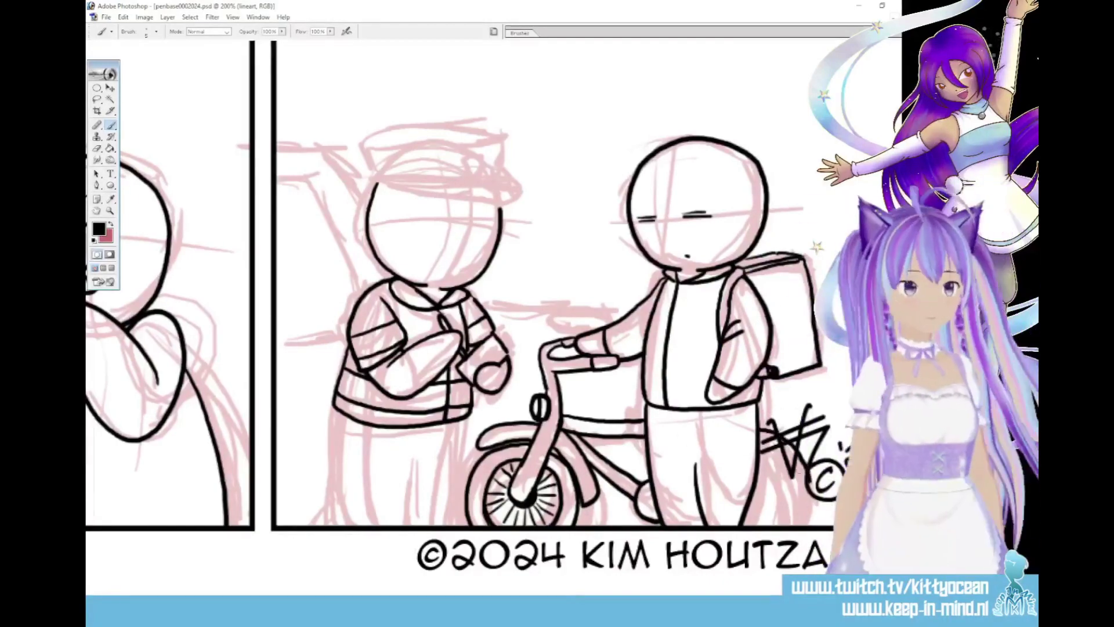
pyautogui.moveTo(779, 467); pyautogui.dragTo(755, 492)
pyautogui.moveTo(754, 491); pyautogui.dragTo(748, 520)
pyautogui.moveTo(763, 499); pyautogui.dragTo(774, 531)
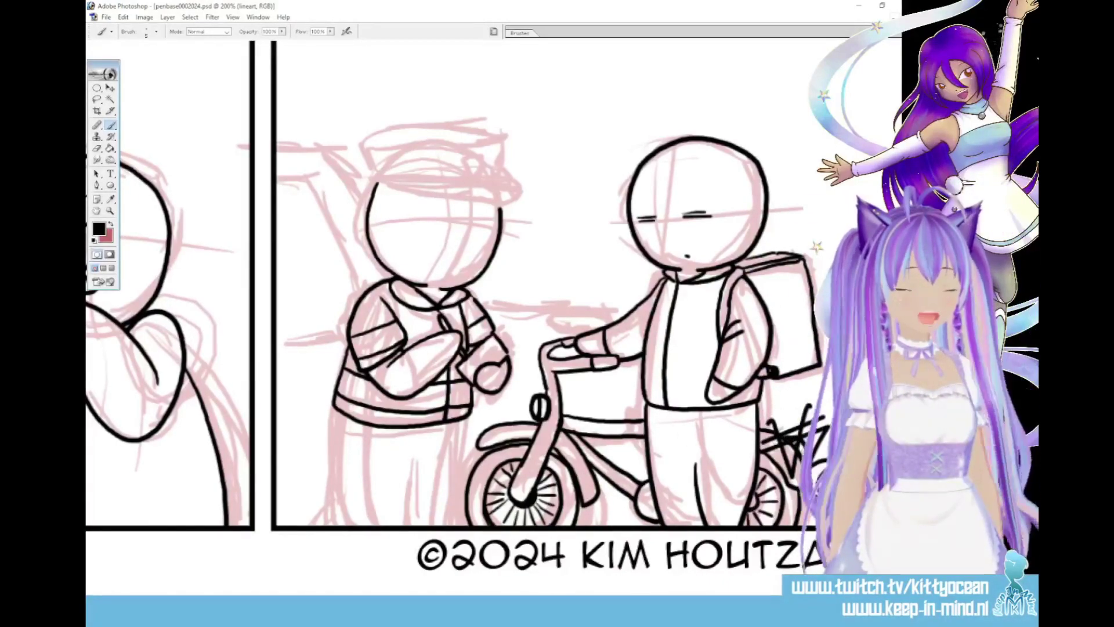
# - Ink the officer's face with closed eyes, eyebrows and small open mouth, and both trouser legs below the jacket
pyautogui.moveTo(650, 213); pyautogui.dragTo(783, 213)
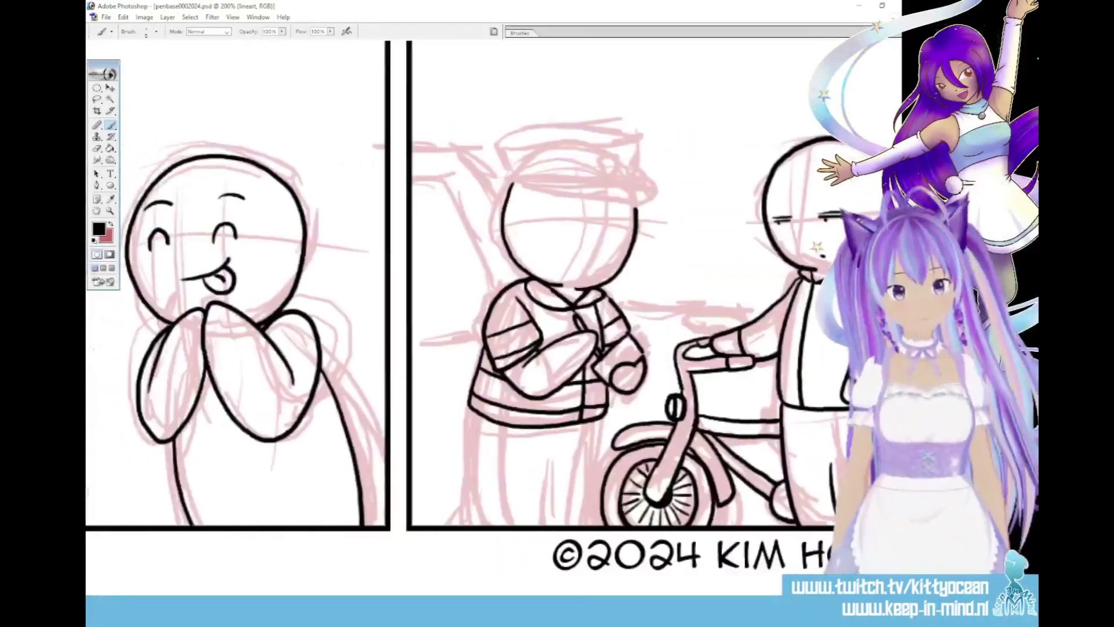
pyautogui.moveTo(568, 216); pyautogui.dragTo(585, 223)
pyautogui.moveTo(607, 240); pyautogui.dragTo(624, 240)
pyautogui.moveTo(575, 266); pyautogui.dragTo(574, 268)
pyautogui.moveTo(473, 414); pyautogui.dragTo(499, 525)
pyautogui.moveTo(587, 424); pyautogui.dragTo(584, 525)
pyautogui.moveTo(541, 462); pyautogui.dragTo(550, 524)
# - Ink the officer's peaked cap with its brim, crown and shield badge
pyautogui.moveTo(551, 349); pyautogui.dragTo(552, 426)
pyautogui.moveTo(511, 259); pyautogui.dragTo(640, 279)
pyautogui.moveTo(511, 257); pyautogui.dragTo(643, 260)
pyautogui.moveTo(641, 261)
pyautogui.mouseDown()
pyautogui.moveTo(642, 277)
pyautogui.moveTo(637, 224)
pyautogui.mouseUp()
pyautogui.moveTo(511, 255)
pyautogui.mouseDown()
pyautogui.moveTo(503, 228)
pyautogui.moveTo(641, 229)
pyautogui.mouseUp()
# - Ink the background vehicle's roofline, window and bonnet, with the lamp at its end
pyautogui.moveTo(409, 224); pyautogui.dragTo(495, 281)
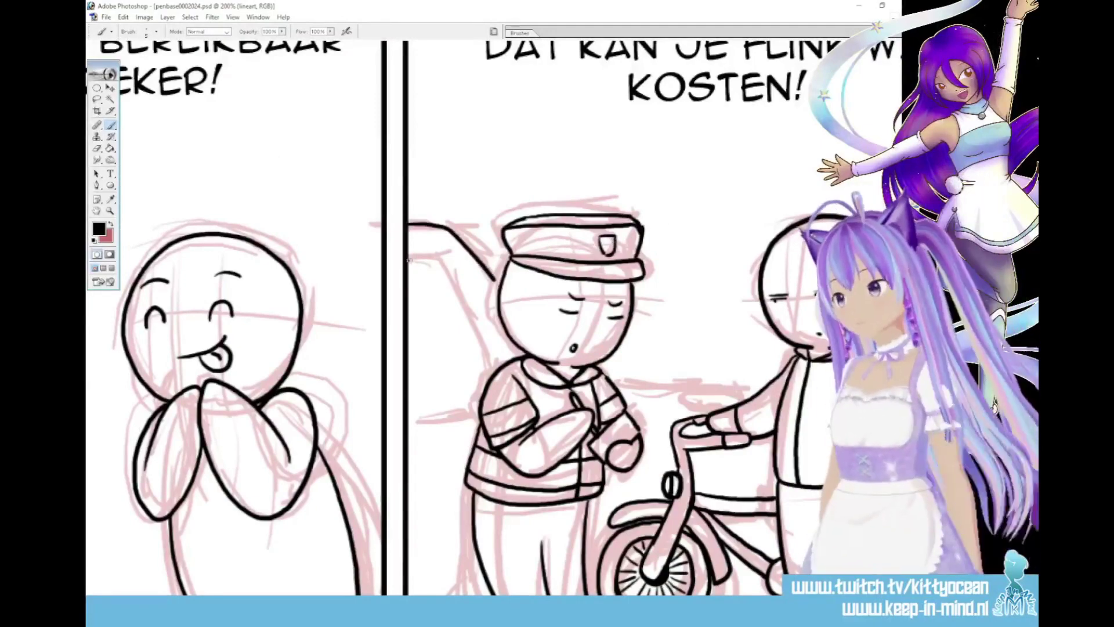
pyautogui.moveTo(409, 260); pyautogui.dragTo(483, 352)
pyautogui.moveTo(484, 352); pyautogui.dragTo(410, 388)
pyautogui.moveTo(611, 378)
pyautogui.mouseDown()
pyautogui.moveTo(721, 385)
pyautogui.moveTo(738, 405)
pyautogui.mouseUp()
pyautogui.moveTo(722, 383); pyautogui.dragTo(743, 402)
pyautogui.moveTo(742, 451); pyautogui.dragTo(739, 498)
# - Ink the background vehicle's wheel and wheel arch on both sides of the officer's legs
pyautogui.moveTo(588, 529); pyautogui.dragTo(602, 550)
pyautogui.moveTo(586, 546); pyautogui.dragTo(598, 566)
pyautogui.moveTo(473, 532); pyautogui.dragTo(442, 593)
pyautogui.moveTo(473, 547); pyautogui.dragTo(456, 593)
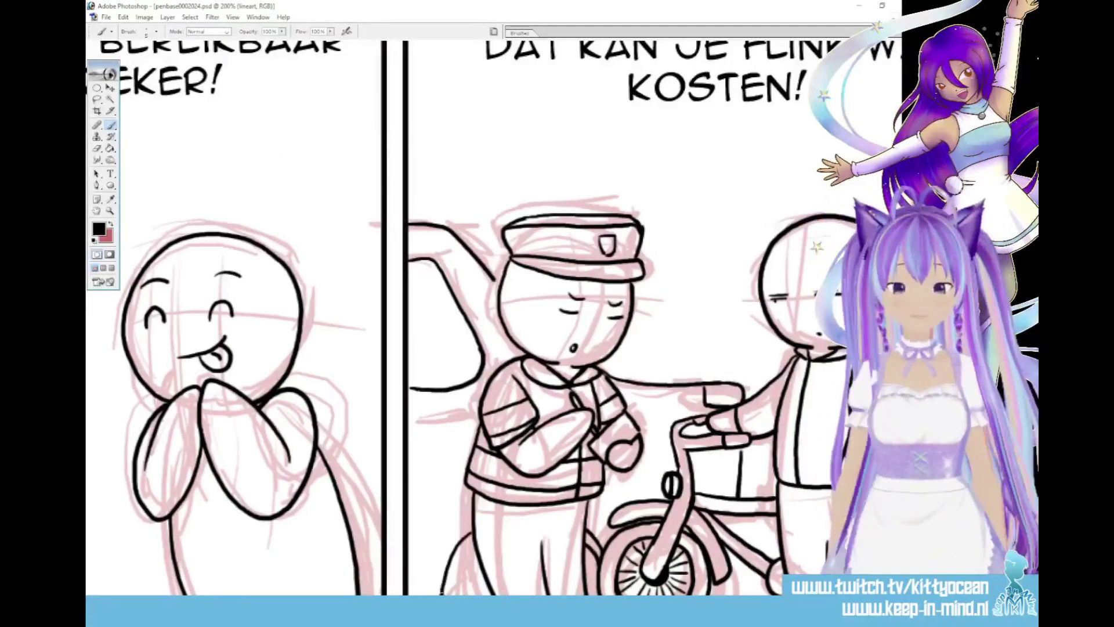
pyautogui.scroll(-3, 453, 558)
pyautogui.moveTo(443, 514); pyautogui.dragTo(442, 525)
pyautogui.hotkey('ctrl', '-')
pyautogui.hotkey('ctrl', '-')
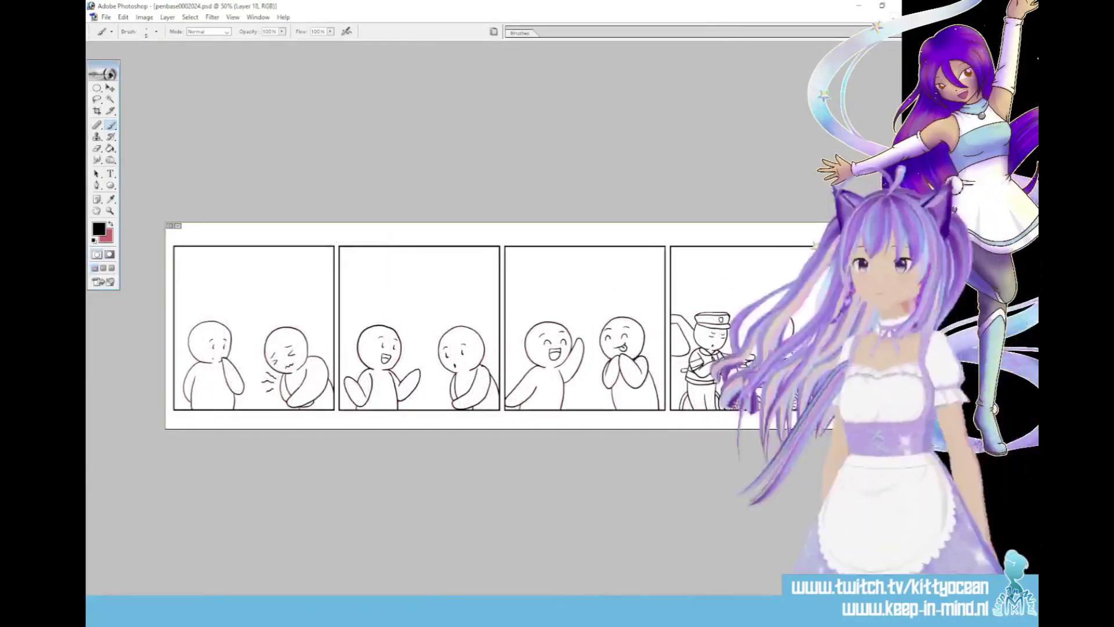
# - Pick a dark blue and fill the officer's cap and jacket on Layer 17
pyautogui.hscroll(5, 458, 325)
pyautogui.click(99, 228)
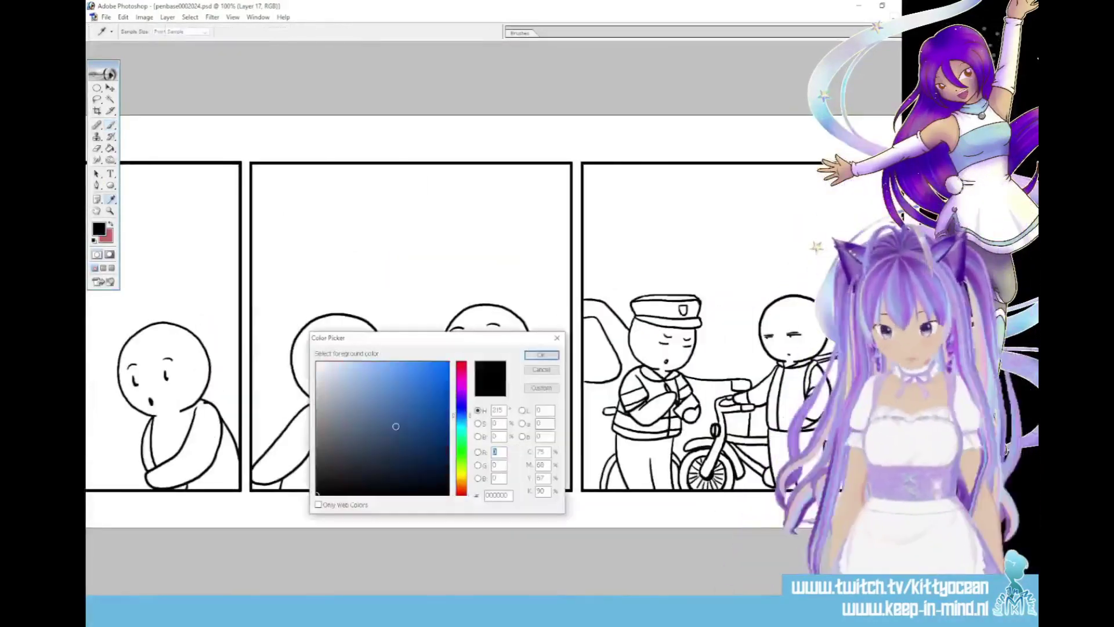
pyautogui.click(395, 427)
pyautogui.click(542, 354)
pyautogui.press('g')
pyautogui.click(658, 308)
pyautogui.click(668, 322)
pyautogui.click(641, 383)
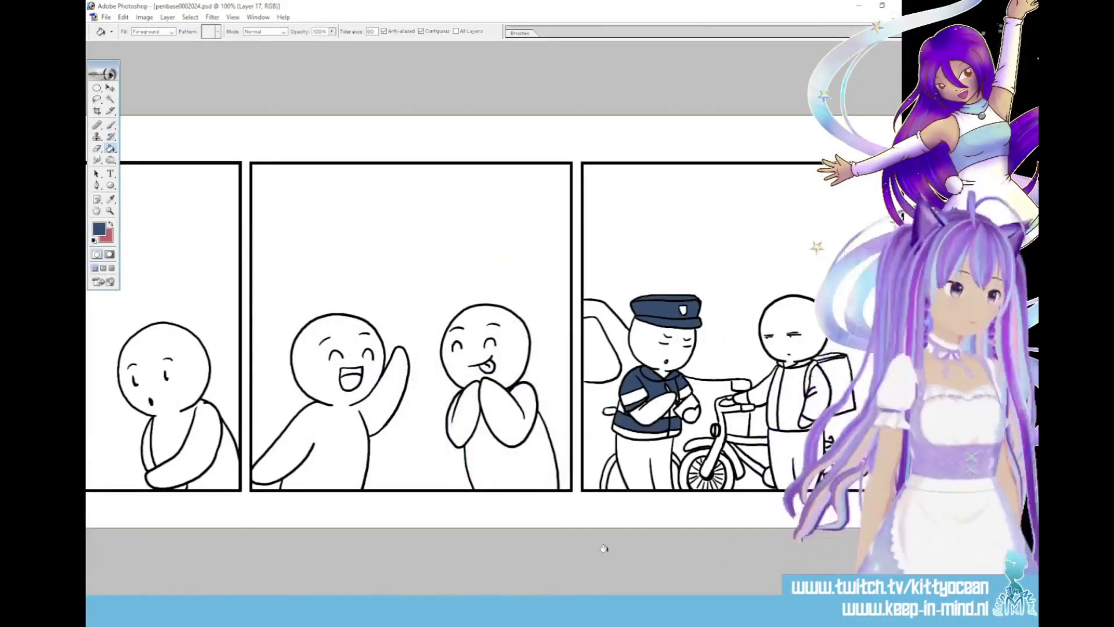
# - Fill the background vehicle's lamp with red and the cyclist's box backpack with a yellow-orange
pyautogui.click(99, 229)
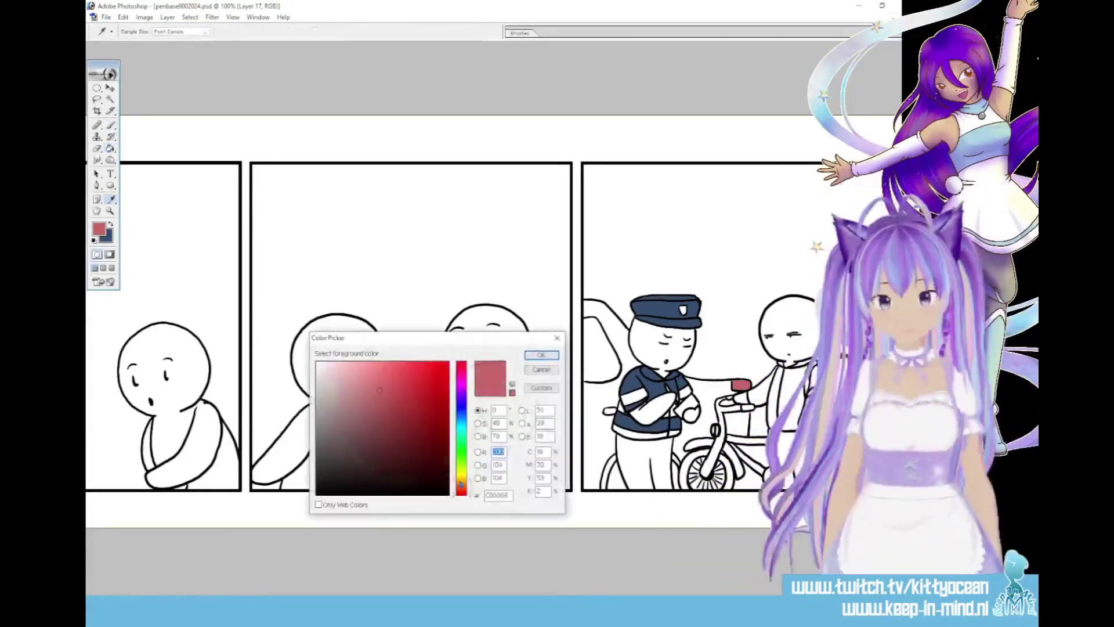
pyautogui.click(459, 480)
pyautogui.click(416, 380)
pyautogui.click(542, 353)
pyautogui.click(111, 125)
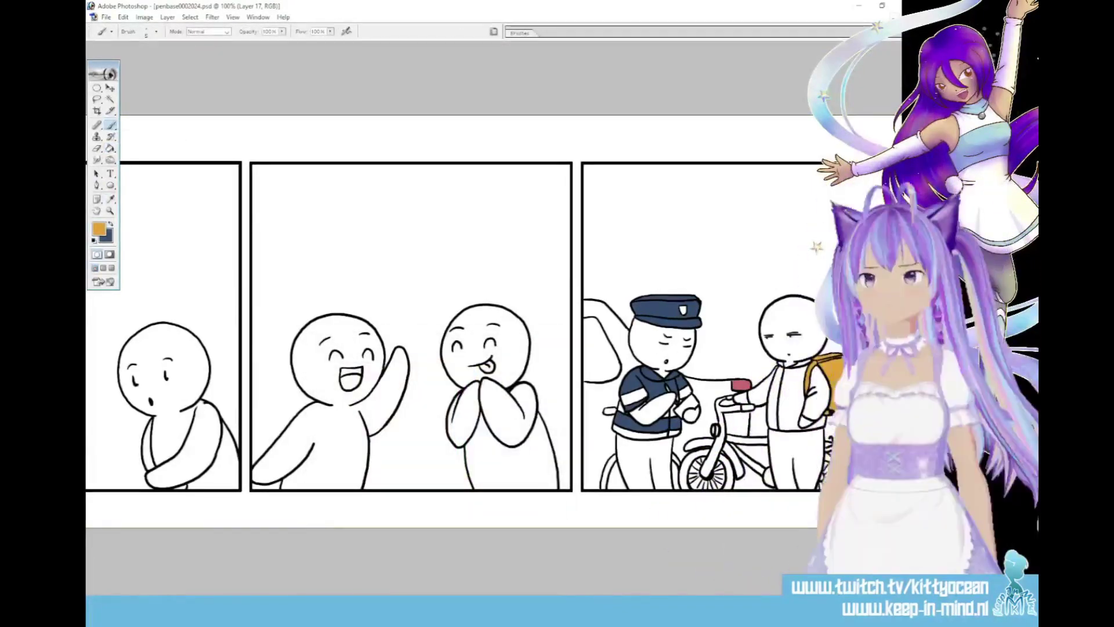
# - Pick a darker ochre and fill the cyclist's jacket body and sleeves
pyautogui.click(99, 228)
pyautogui.click(415, 394)
pyautogui.click(542, 353)
pyautogui.click(111, 149)
pyautogui.click(762, 389)
pyautogui.click(818, 397)
pyautogui.click(798, 405)
pyautogui.press('b')
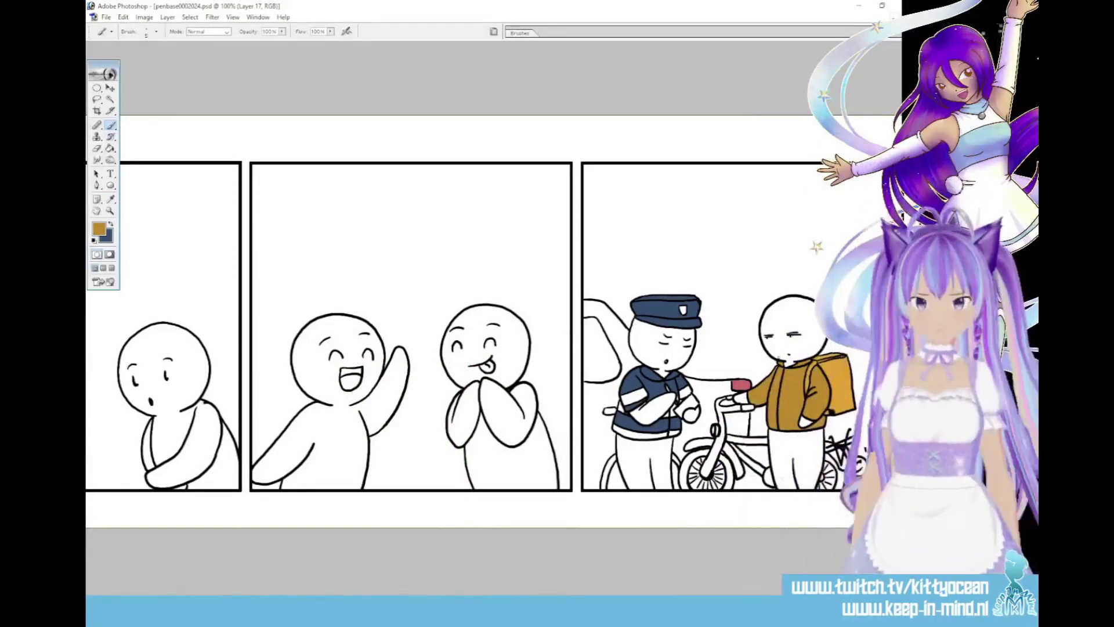
# - Pick a medium grey and fill the bicycle's fork, frame tubes and mudguards
pyautogui.press('i')
pyautogui.click(98, 229)
pyautogui.hotkey('alt', 'Tab')
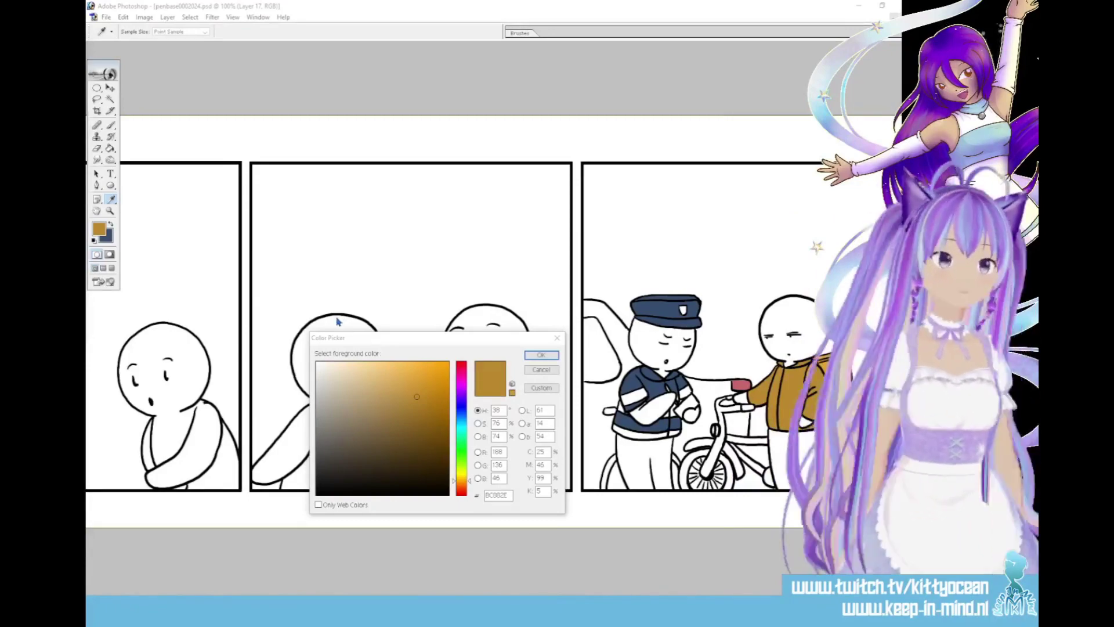
pyautogui.click(322, 429)
pyautogui.click(541, 354)
pyautogui.click(110, 149)
pyautogui.click(156, 158)
pyautogui.click(721, 433)
pyautogui.click(696, 445)
pyautogui.click(736, 462)
pyautogui.click(753, 461)
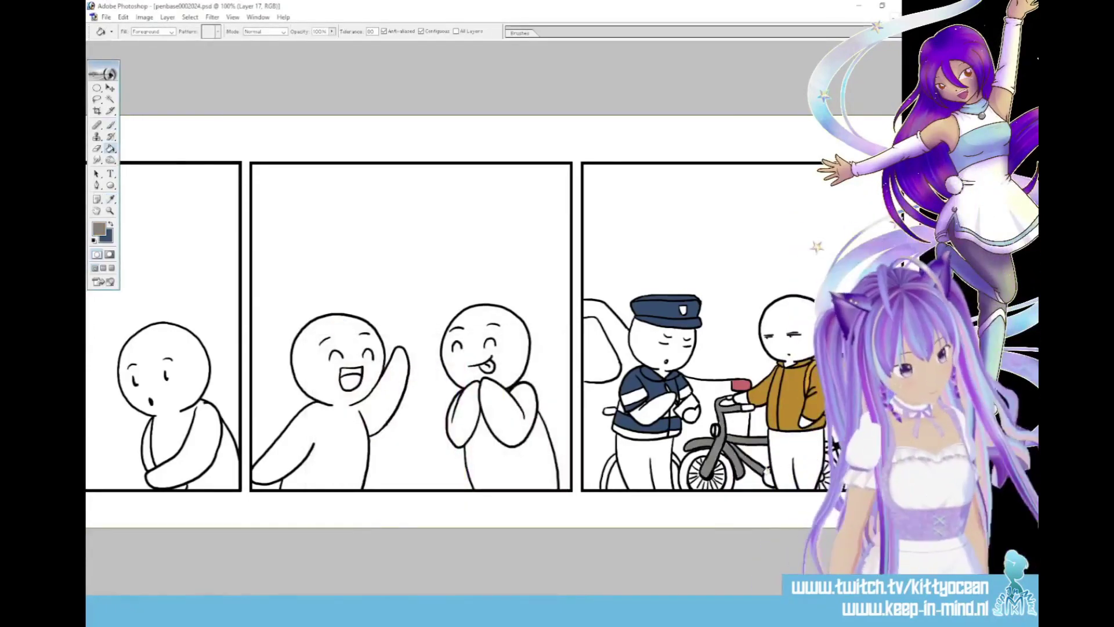
# - Pick a darker grey and fill the bicycle's tyres and the background vehicle's wheel
pyautogui.click(99, 230)
pyautogui.click(326, 451)
pyautogui.click(542, 355)
pyautogui.click(686, 468)
pyautogui.click(729, 469)
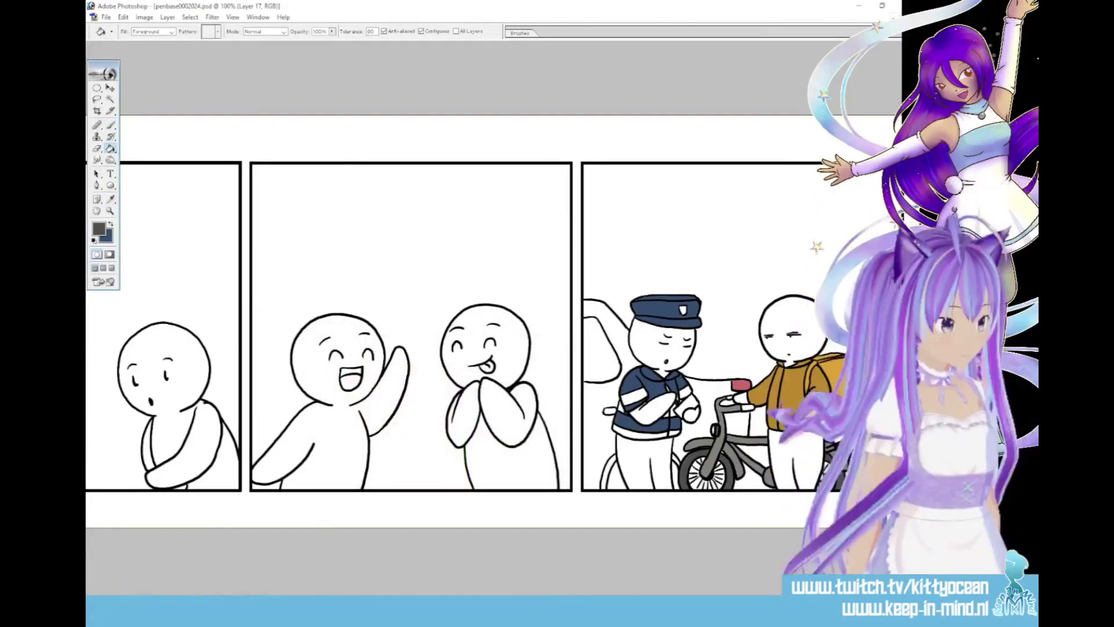
# - Pick a bright yellow and fill the officer's jacket stripes and the shield badge on the cap
pyautogui.click(98, 230)
pyautogui.click(383, 376)
pyautogui.press('Return')
pyautogui.click(630, 399)
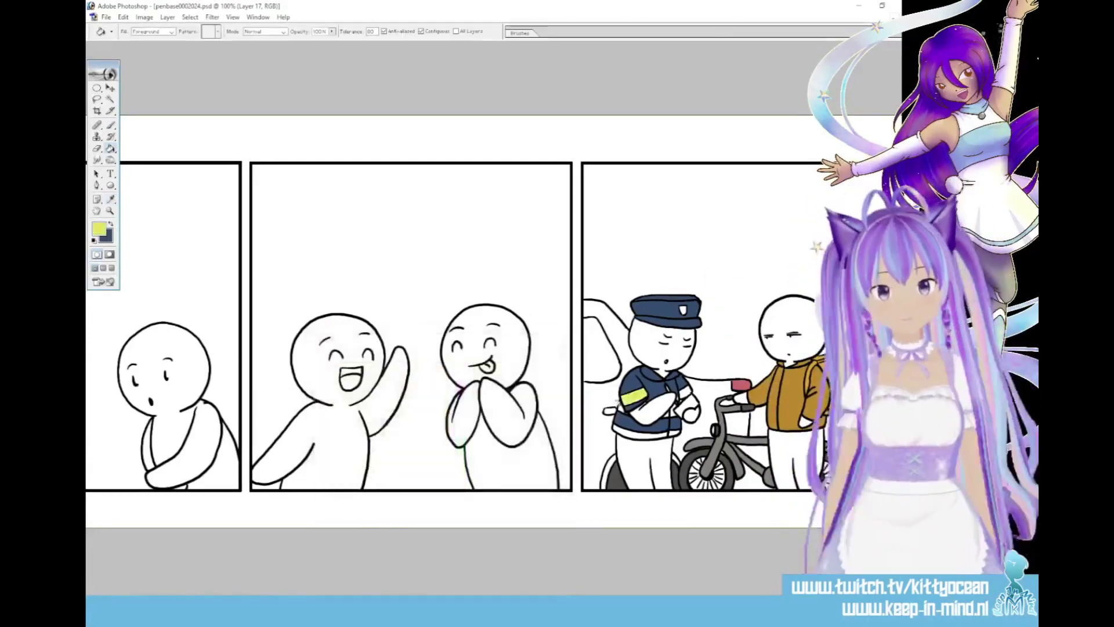
pyautogui.hotkey('ctrl', '+')
pyautogui.hotkey('ctrl', '+')
pyautogui.moveTo(836, 493); pyautogui.dragTo(195, 297)
# - Pick a magenta and paint the stuck-out tongue of the third panel's right figure
pyautogui.press('x')
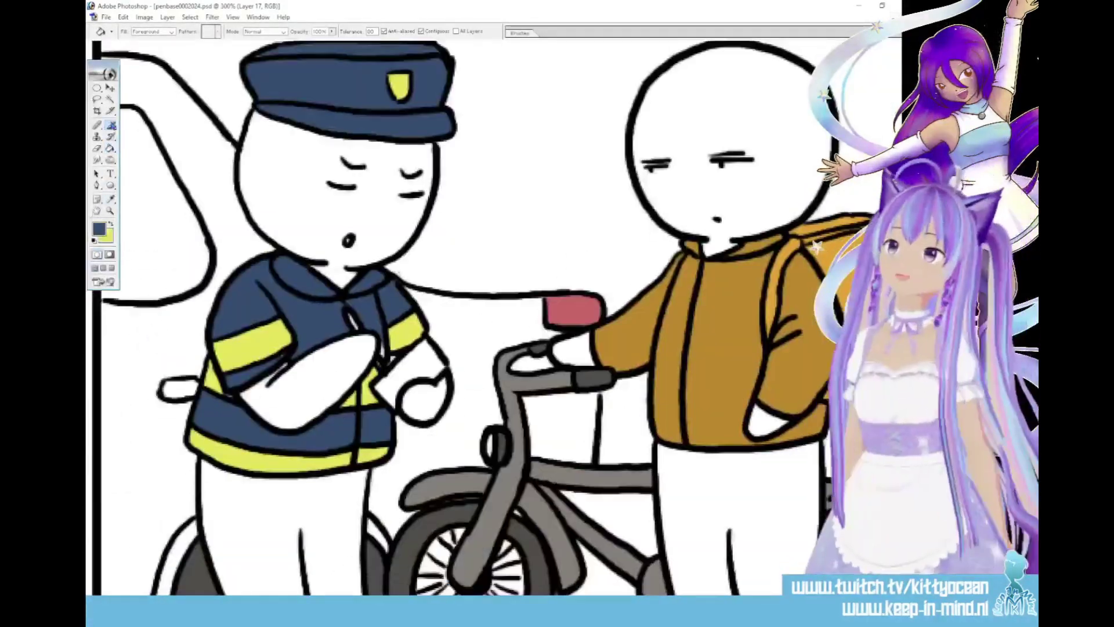
pyautogui.press('b')
pyautogui.click(99, 229)
pyautogui.click(393, 395)
pyautogui.click(542, 354)
pyautogui.moveTo(325, 325); pyautogui.dragTo(674, 325)
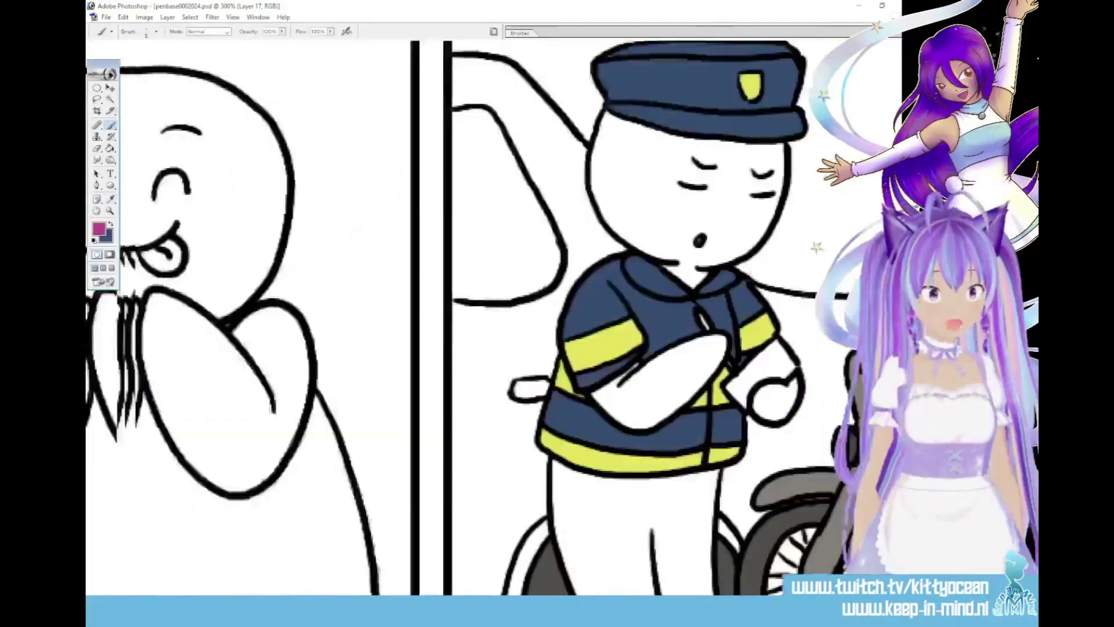
pyautogui.moveTo(169, 267); pyautogui.dragTo(645, 260)
pyautogui.moveTo(624, 243); pyautogui.dragTo(645, 263)
pyautogui.moveTo(224, 293); pyautogui.dragTo(641, 290)
pyautogui.moveTo(615, 266); pyautogui.dragTo(647, 271)
pyautogui.moveTo(191, 279); pyautogui.dragTo(783, 293)
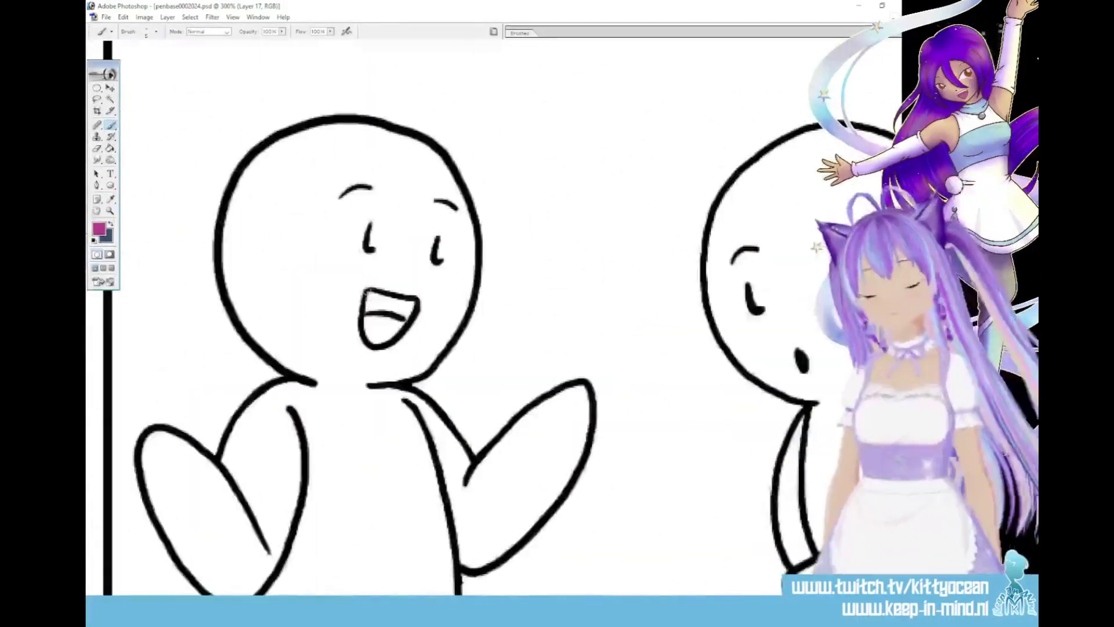
# - Fill the laughing mouths in the second and third panels with magenta and their tongues with lighter pink
pyautogui.click(110, 148)
pyautogui.hscroll(10, 434, 302)
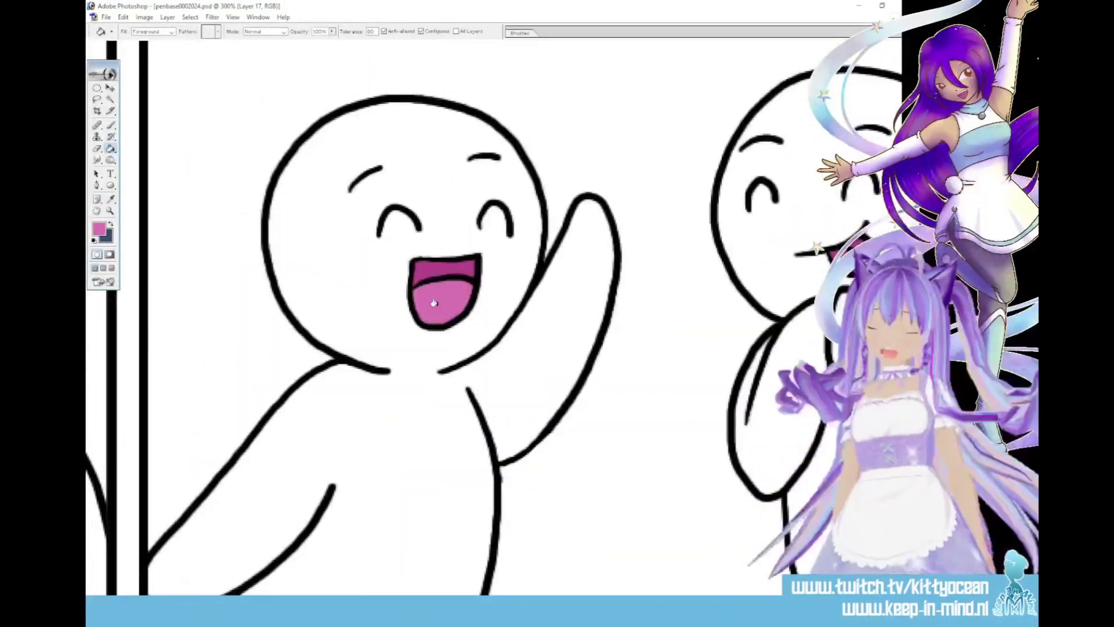
pyautogui.hotkey('ctrl', 'alt', '0')
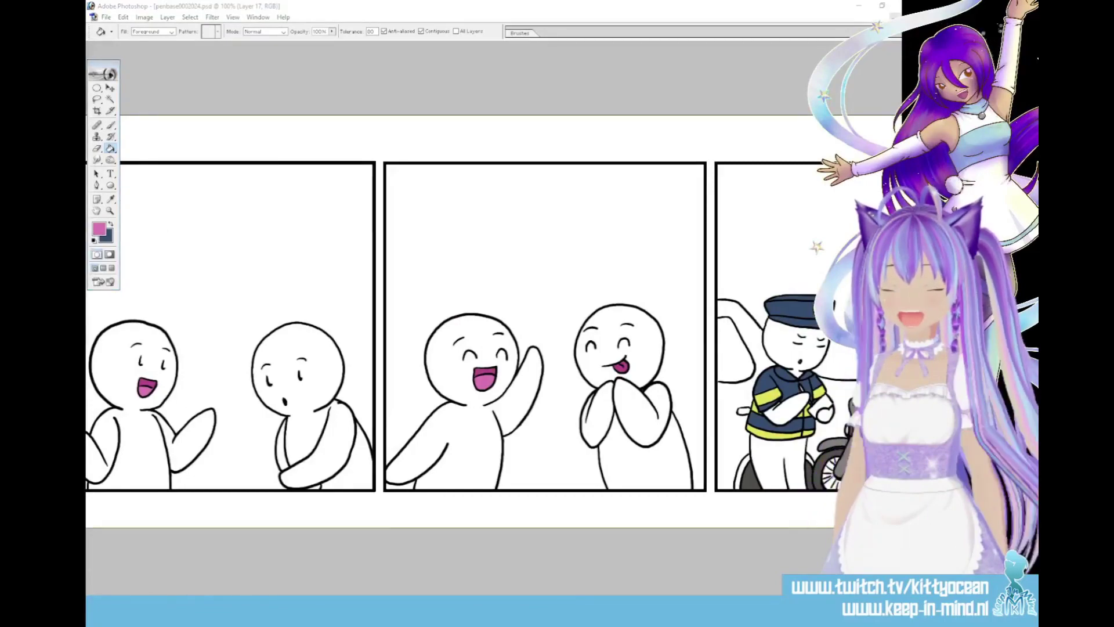
pyautogui.hotkey('ctrl', '-')
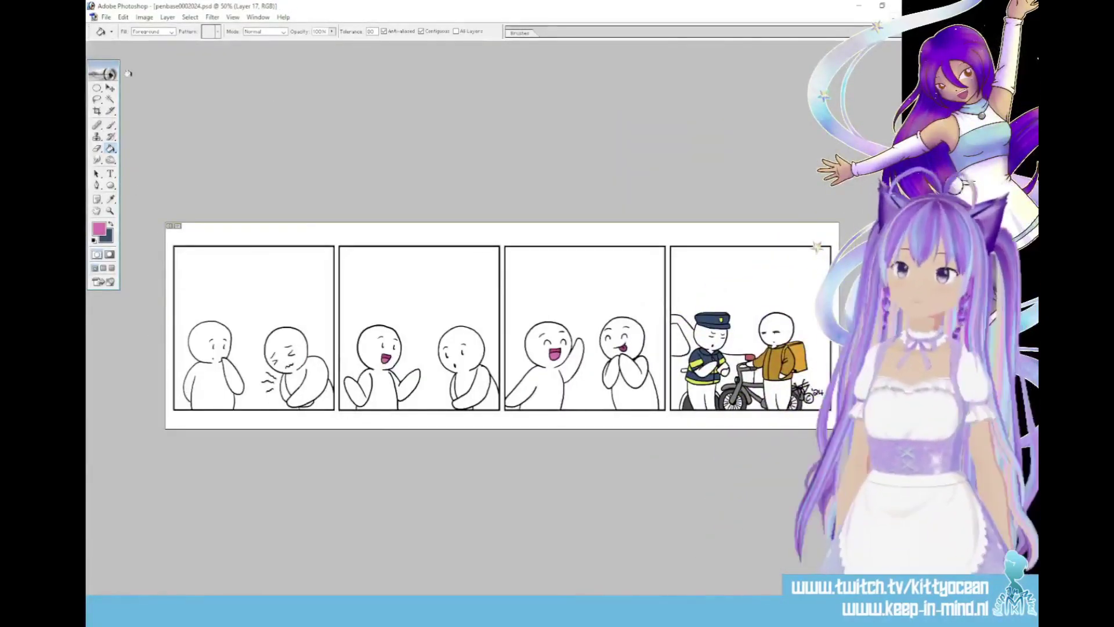
# - Select the white figure and vehicle areas across the four panels with the Magic Wand
pyautogui.click(111, 100)
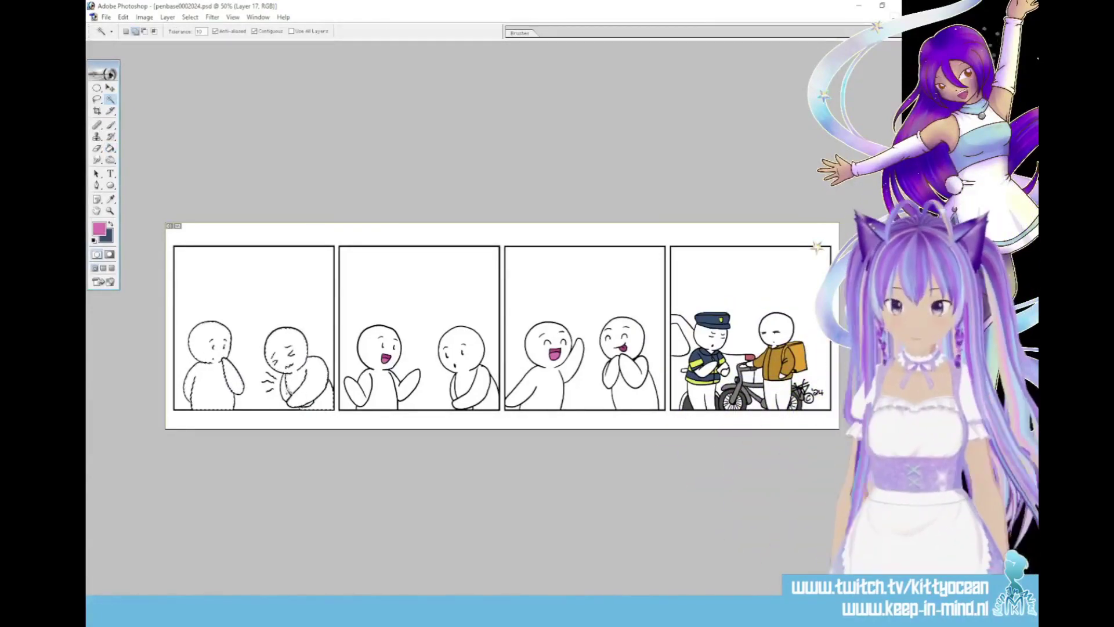
pyautogui.hotkey('ctrl', 'alt', '0')
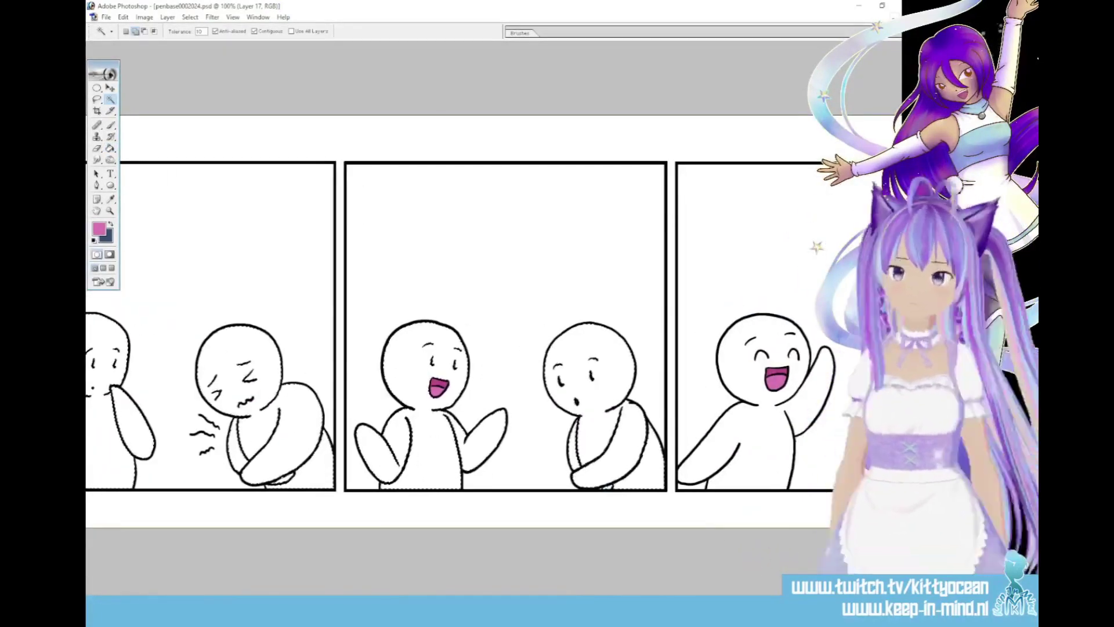
pyautogui.hscroll(3, 537, 464)
pyautogui.hscroll(4, 452, 325)
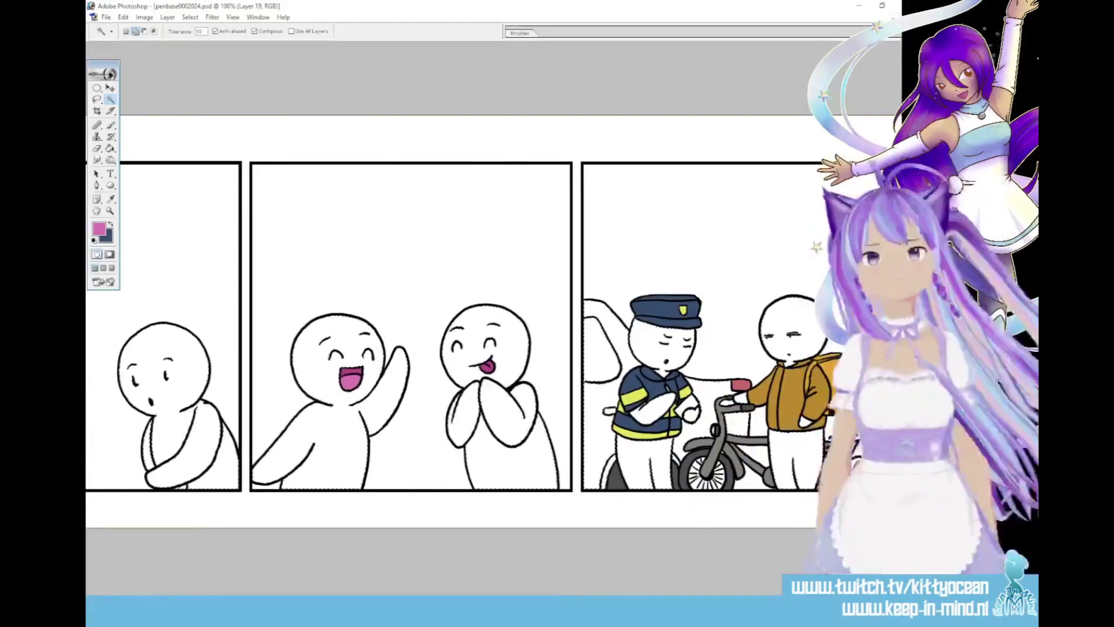
# - Shade the fourth panel's figures and vehicle in greyish blue with a large soft brush
pyautogui.press('b')
pyautogui.click(520, 33)
pyautogui.click(621, 116)
pyautogui.click(634, 311)
pyautogui.click(99, 229)
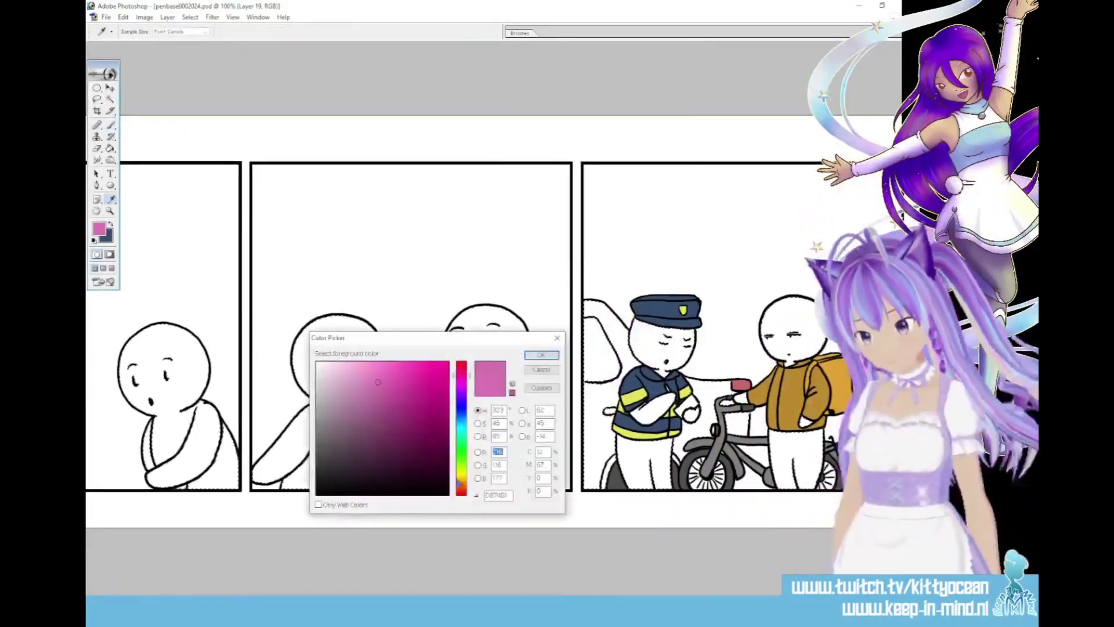
pyautogui.click(659, 307)
pyautogui.click(541, 353)
pyautogui.moveTo(689, 321); pyautogui.dragTo(665, 320)
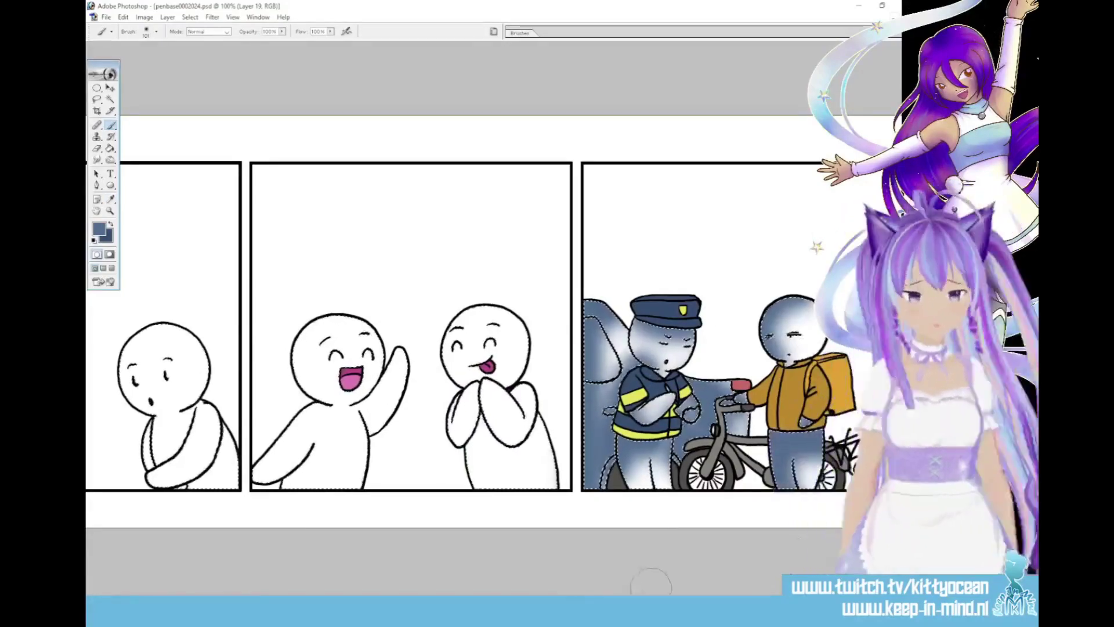
pyautogui.moveTo(651, 599); pyautogui.dragTo(595, 599)
# - Pick a muted green and softly shade the sides of the figures in the first three panels
pyautogui.click(99, 229)
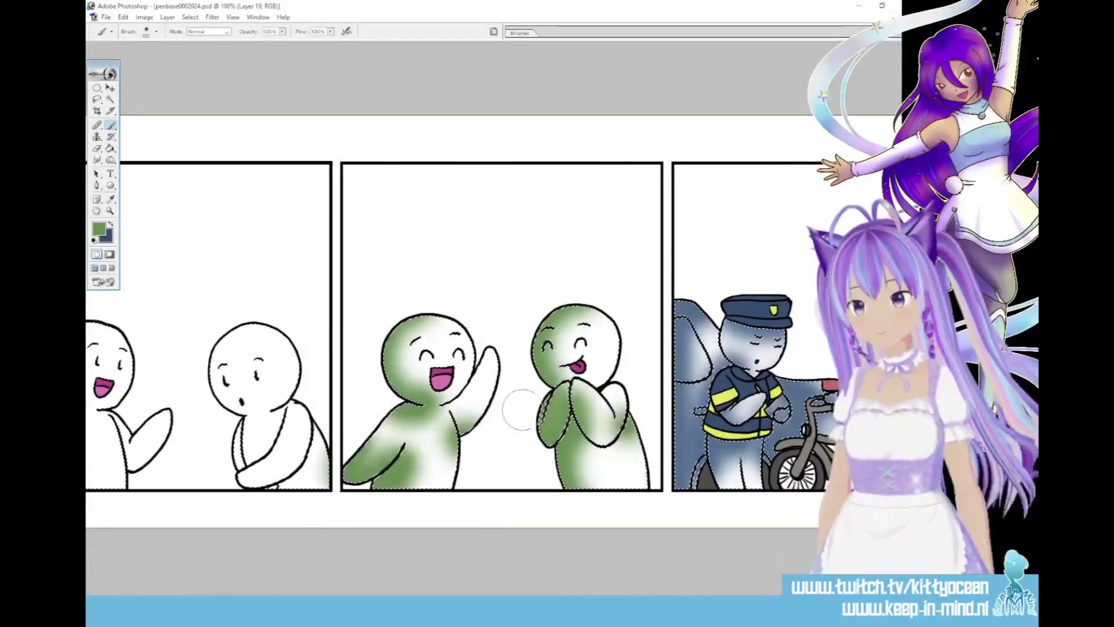
pyautogui.moveTo(473, 380); pyautogui.dragTo(465, 401)
pyautogui.moveTo(557, 599); pyautogui.dragTo(447, 599)
pyautogui.moveTo(415, 333); pyautogui.dragTo(406, 401)
pyautogui.moveTo(428, 421); pyautogui.dragTo(427, 476)
pyautogui.moveTo(482, 481); pyautogui.dragTo(500, 459)
pyautogui.moveTo(408, 599); pyautogui.dragTo(290, 599)
pyautogui.moveTo(298, 342); pyautogui.dragTo(316, 406)
pyautogui.moveTo(143, 336); pyautogui.dragTo(215, 482)
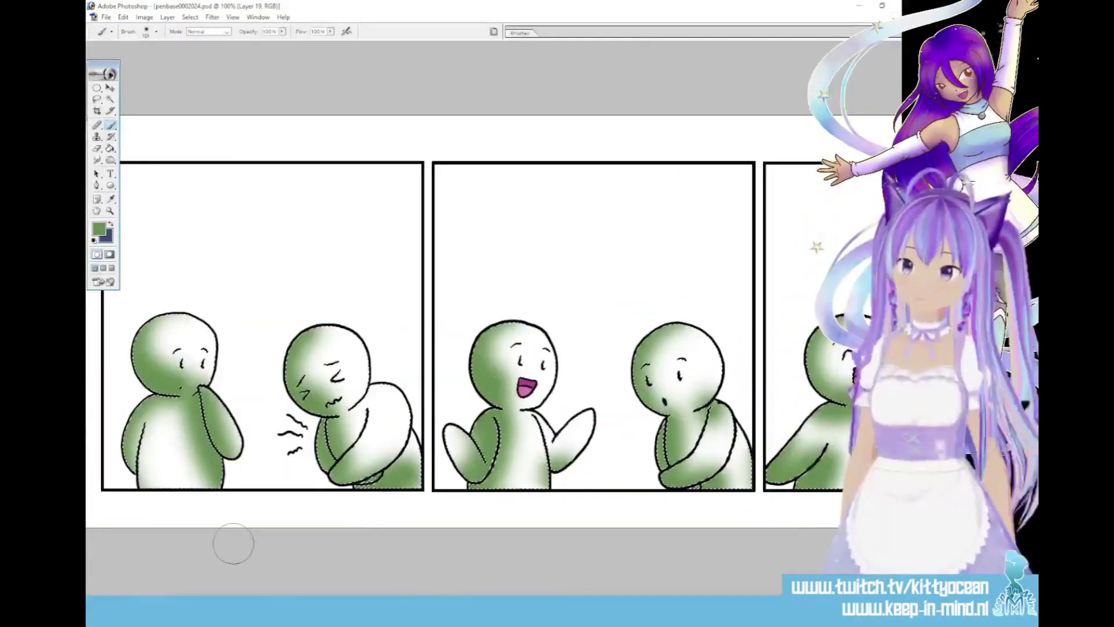
# - Touch up the figures' eyes in white with a small brush and lower the shading layer's opacity
pyautogui.click(94, 240)
pyautogui.click(110, 223)
pyautogui.click(520, 33)
pyautogui.click(624, 119)
pyautogui.click(639, 89)
pyautogui.click(525, 354)
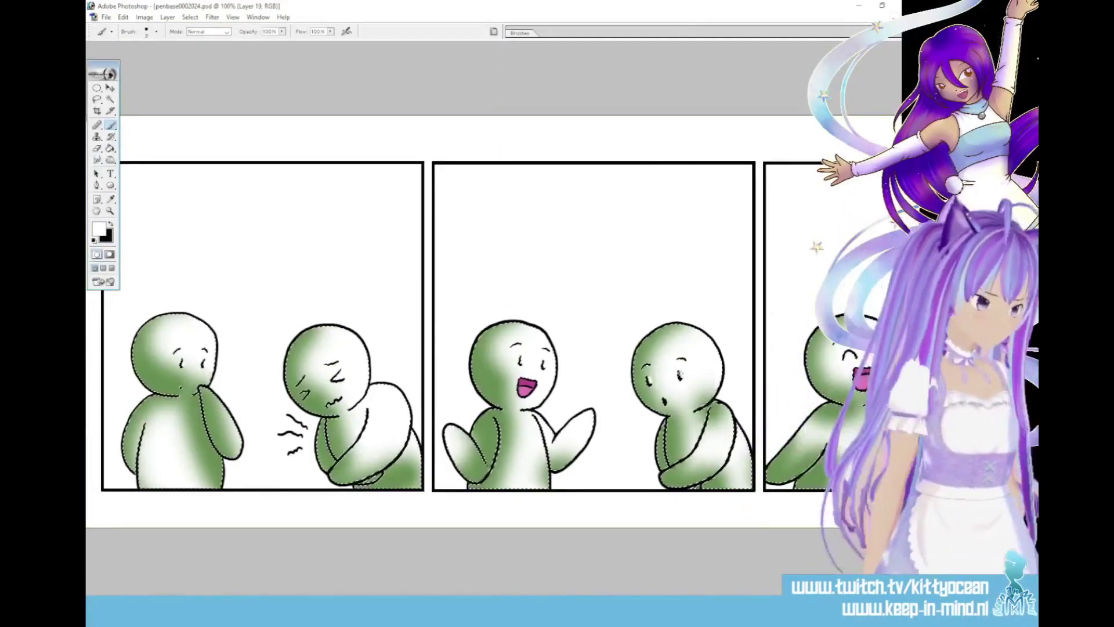
pyautogui.hscroll(4, 407, 325)
pyautogui.press('3')
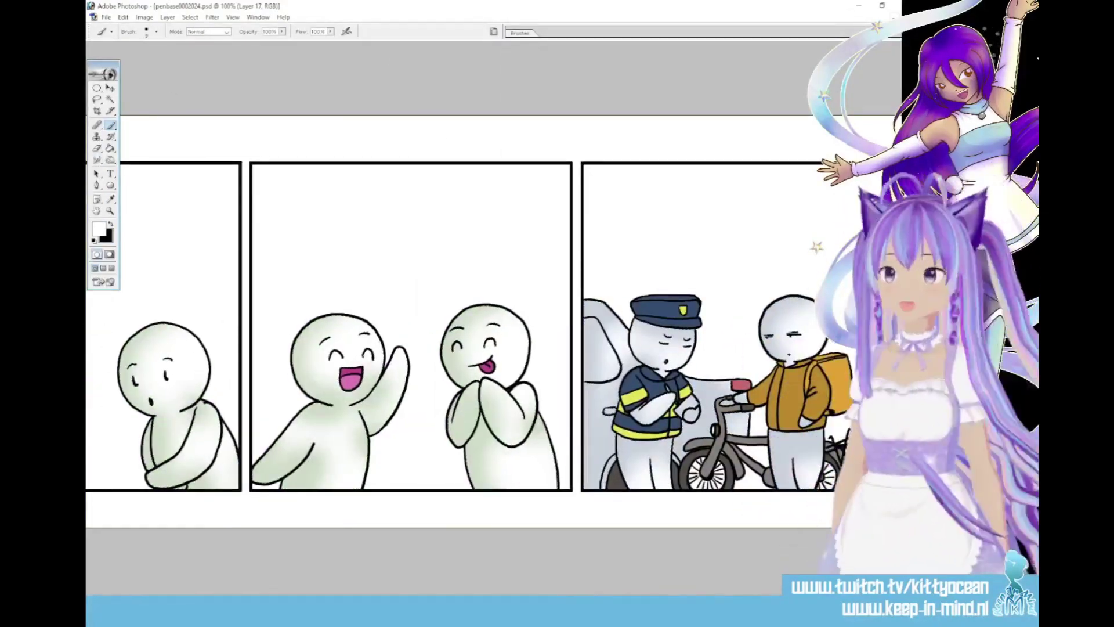
# - Fill the fourth panel's vehicle window with grey and darken the window and clothing edges with the Burn tool
pyautogui.click(110, 224)
pyautogui.click(98, 229)
pyautogui.click(318, 409)
pyautogui.click(540, 361)
pyautogui.click(111, 149)
pyautogui.click(599, 351)
pyautogui.click(111, 161)
pyautogui.moveTo(592, 325); pyautogui.dragTo(610, 372)
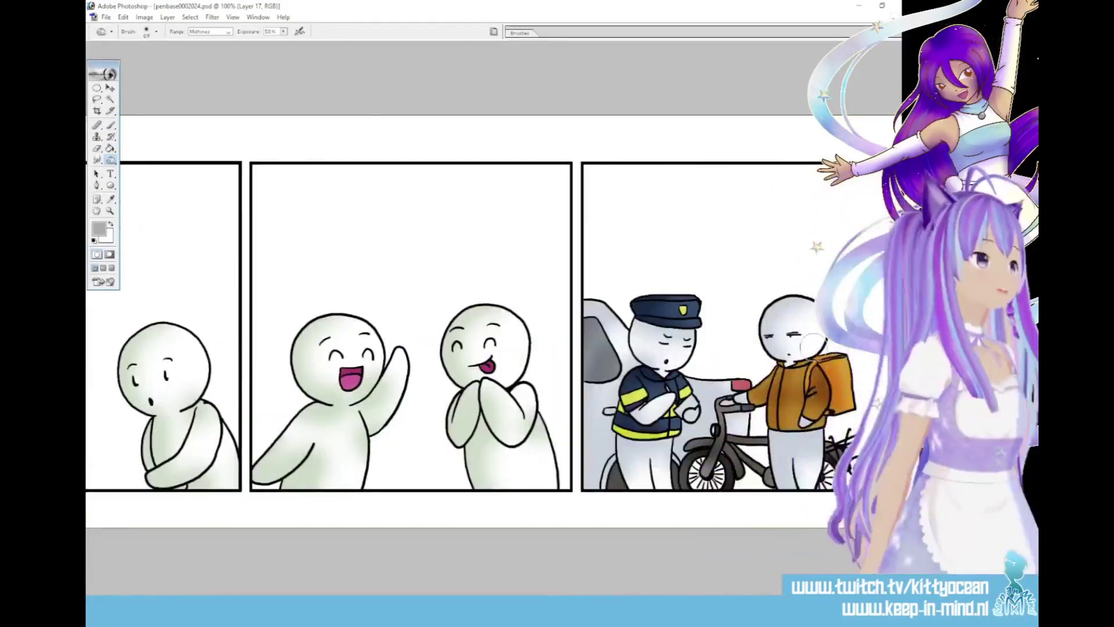
# - Paint a soft red and a soft blue siren glow above the vehicle in the fourth panel
pyautogui.click(98, 229)
pyautogui.click(742, 385)
pyautogui.click(540, 360)
pyautogui.click(111, 125)
pyautogui.click(519, 33)
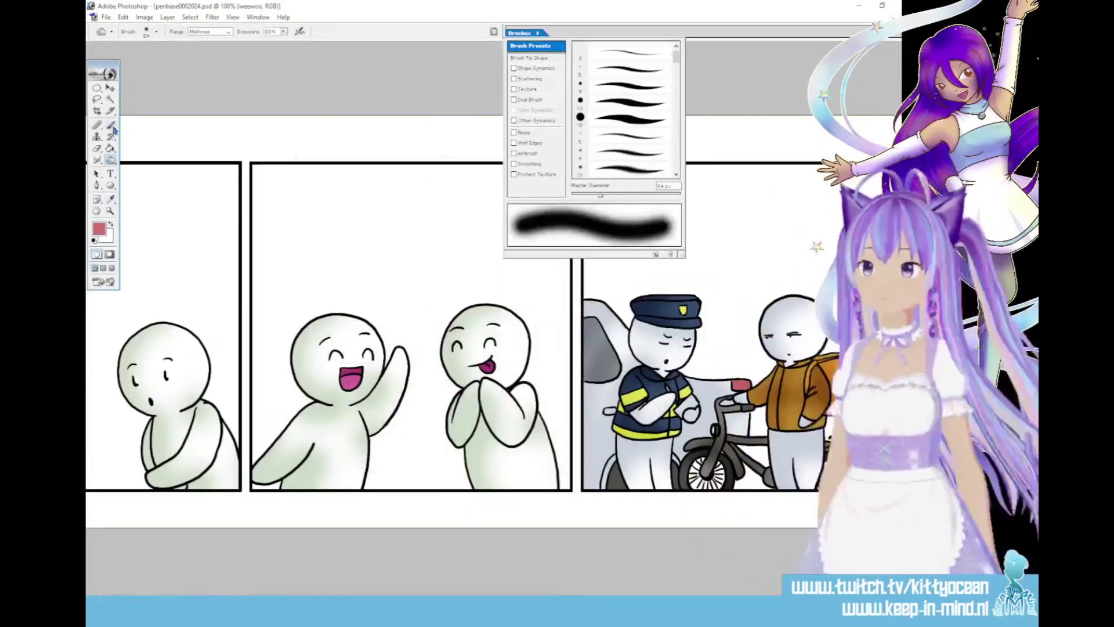
pyautogui.moveTo(568, 293)
pyautogui.mouseDown()
pyautogui.moveTo(590, 286)
pyautogui.moveTo(609, 296)
pyautogui.mouseUp()
pyautogui.click(99, 229)
pyautogui.click(453, 397)
pyautogui.click(540, 361)
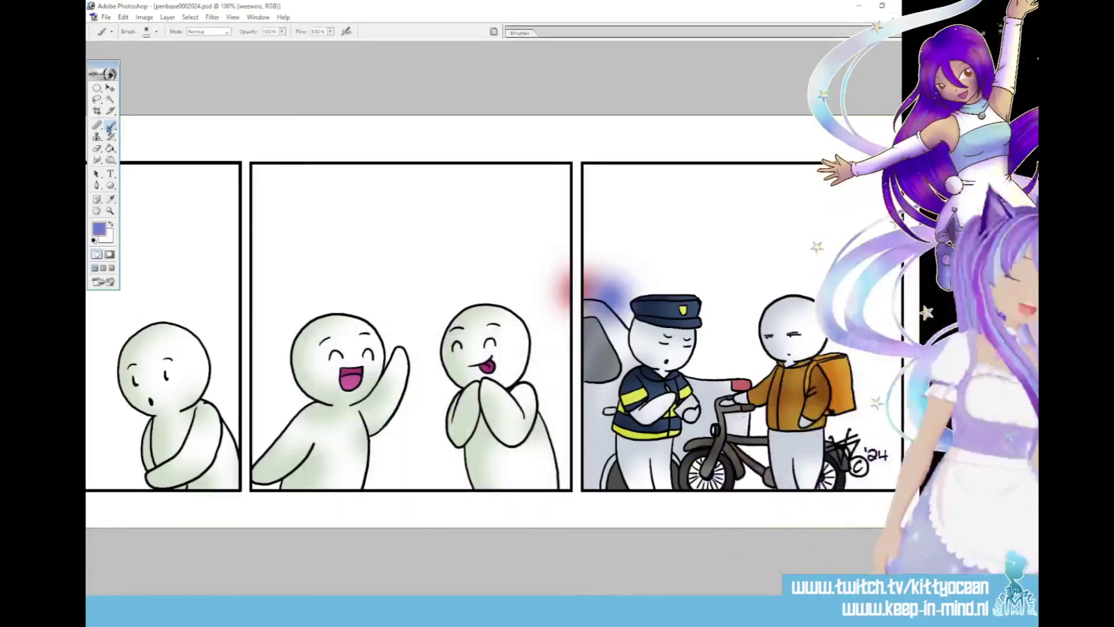
# - Delete the part of the siren glow that spills outside the fourth panel's border using a rectangular selection
pyautogui.click(97, 88)
pyautogui.click(157, 88)
pyautogui.moveTo(510, 212); pyautogui.dragTo(578, 360)
pyautogui.press('Delete')
pyautogui.hotkey('ctrl', 'd')
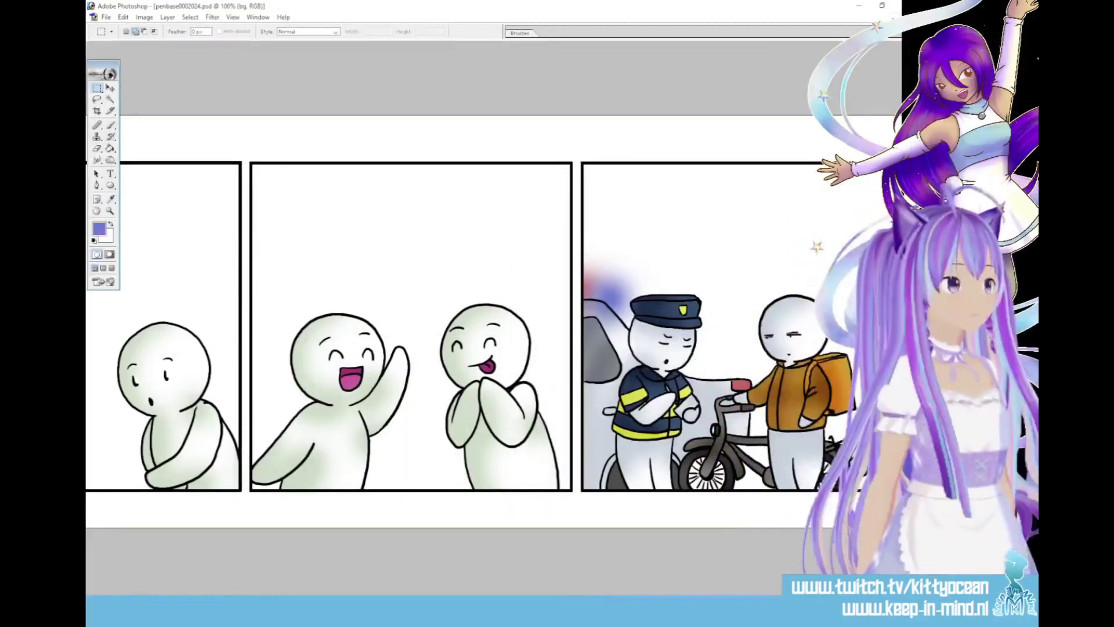
# - Select the fourth panel's background, including the bicycle's wheel gaps, and fill it with violet-blue on the bg layer
pyautogui.click(111, 99)
pyautogui.click(719, 250)
pyautogui.click(97, 100)
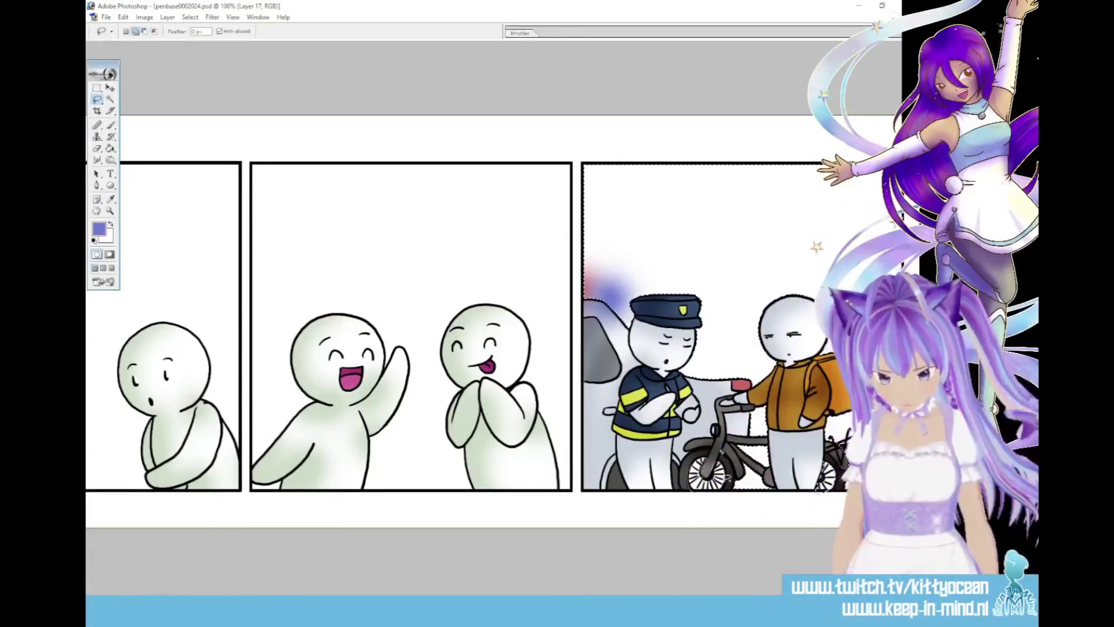
pyautogui.moveTo(720, 458); pyautogui.dragTo(689, 476)
pyautogui.click(110, 148)
pyautogui.click(710, 205)
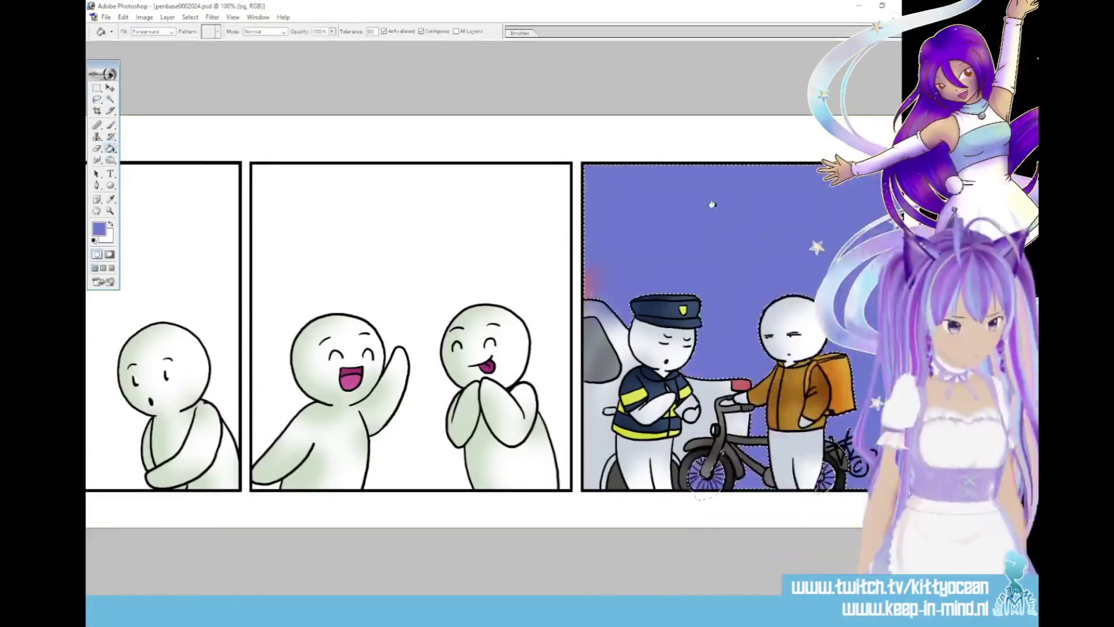
pyautogui.hotkey('ctrl', 'd')
# - Touch up the background fill around the bicycle with a small violet-blue brush
pyautogui.hotkey('ctrl', '+')
pyautogui.hotkey('ctrl', '+')
pyautogui.moveTo(777, 464); pyautogui.dragTo(151, 279)
pyautogui.moveTo(545, 500); pyautogui.dragTo(561, 279)
pyautogui.click(111, 125)
pyautogui.click(520, 33)
pyautogui.click(584, 116)
pyautogui.click(520, 33)
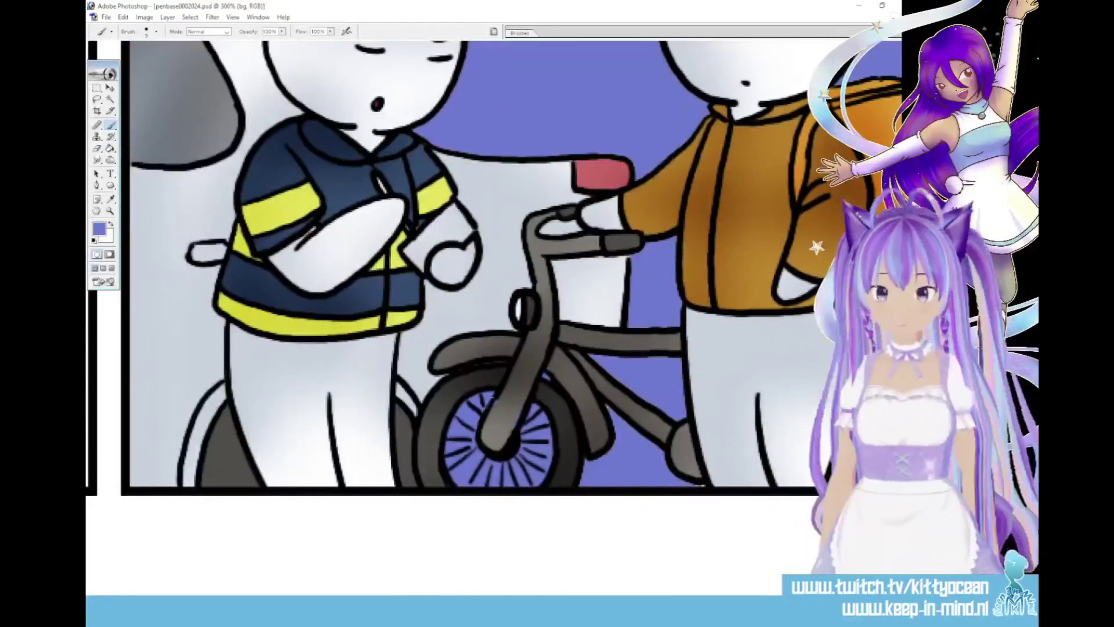
pyautogui.hscroll(5, 559, 347)
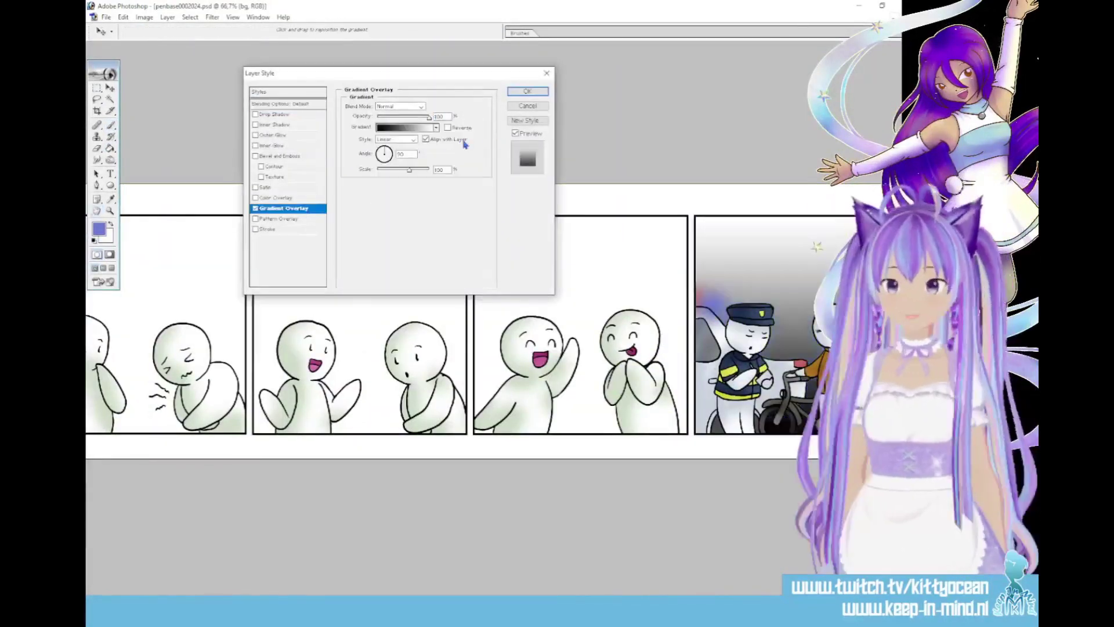
# - Apply a light blue linear Gradient Overlay to the fourth panel's background
pyautogui.click(436, 128)
pyautogui.click(430, 264)
pyautogui.click(527, 92)
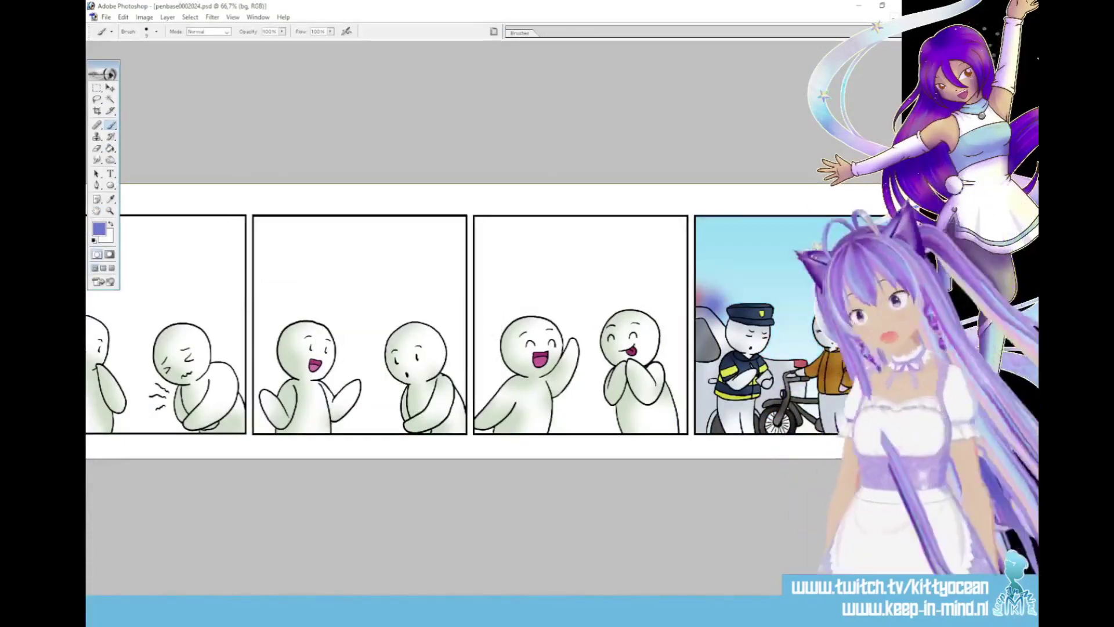
# - Select the backgrounds of the first three panels and fill them with violet-blue on the bg2 layer
pyautogui.press('w')
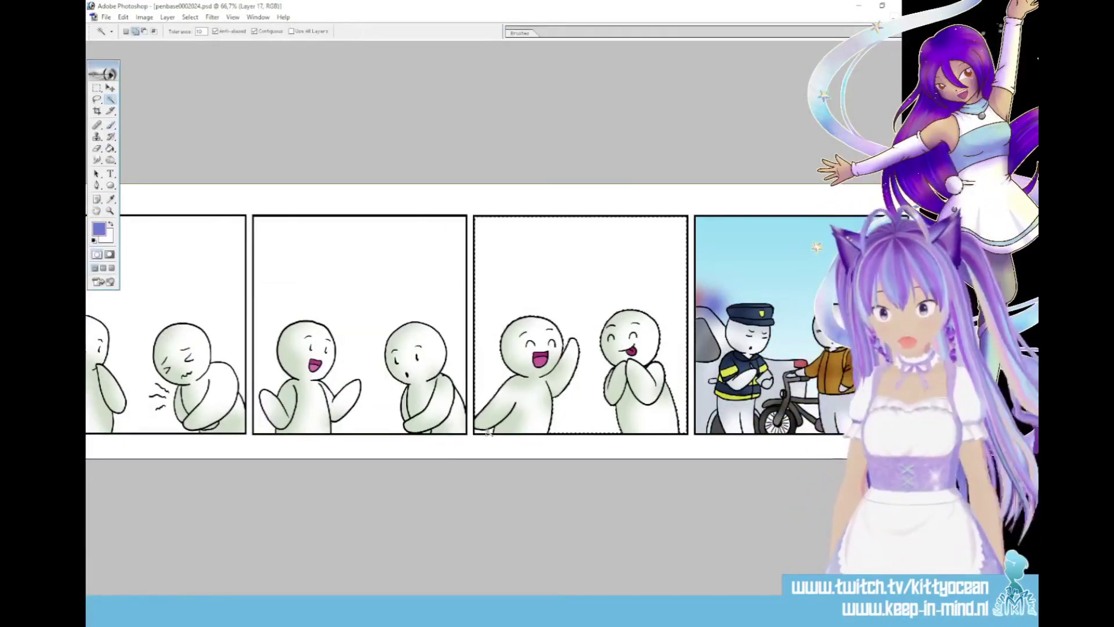
pyautogui.click(371, 325)
pyautogui.click(586, 302)
pyautogui.hscroll(-2, 193, 341)
pyautogui.click(193, 342)
pyautogui.click(952, 406)
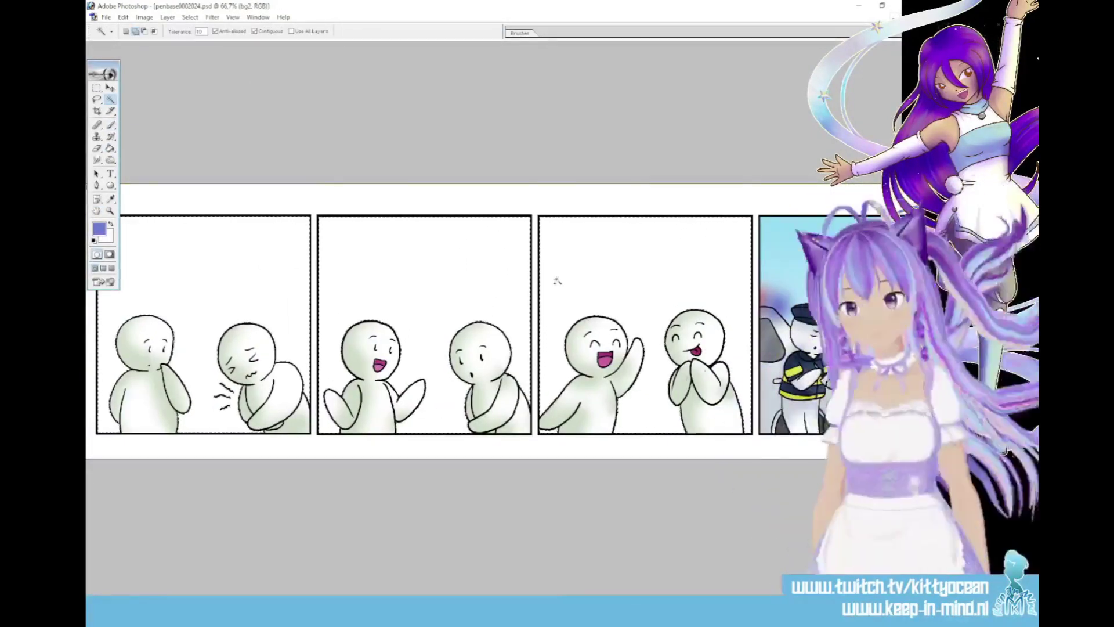
pyautogui.click(110, 148)
pyautogui.click(269, 309)
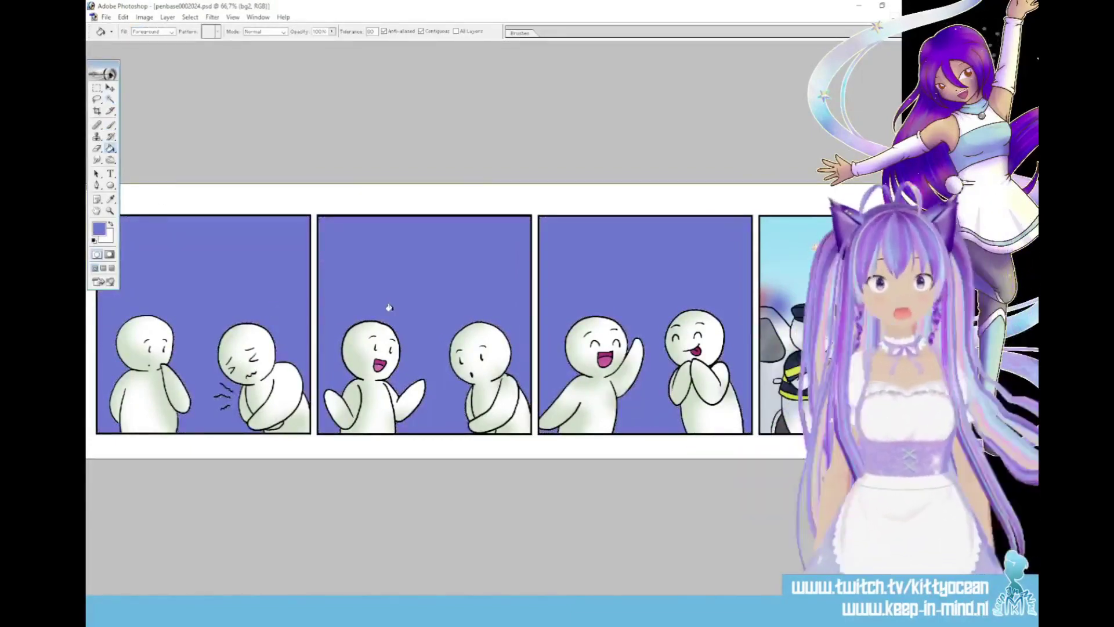
# - Give the first three panels' background a white-to-light-green Gradient Overlay
pyautogui.doubleClick(952, 406)
pyautogui.click(286, 207)
pyautogui.click(436, 128)
pyautogui.click(412, 282)
# - Change the gradient's green colour stop to a stronger green and apply the overlay
pyautogui.click(415, 127)
pyautogui.click(391, 458)
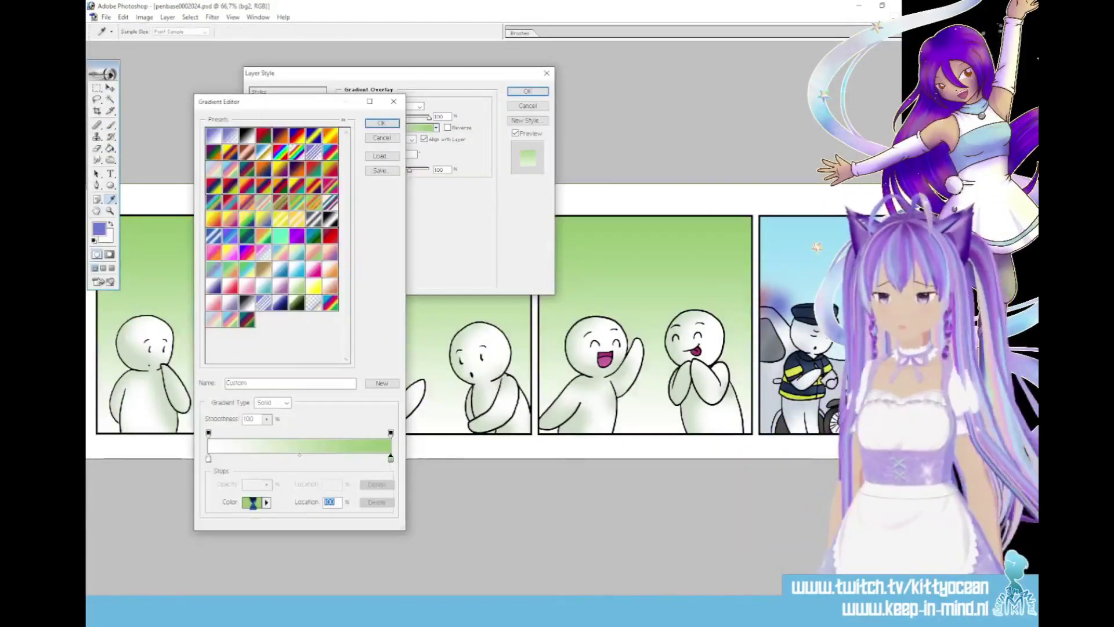
pyautogui.click(252, 503)
pyautogui.click(393, 404)
pyautogui.click(541, 355)
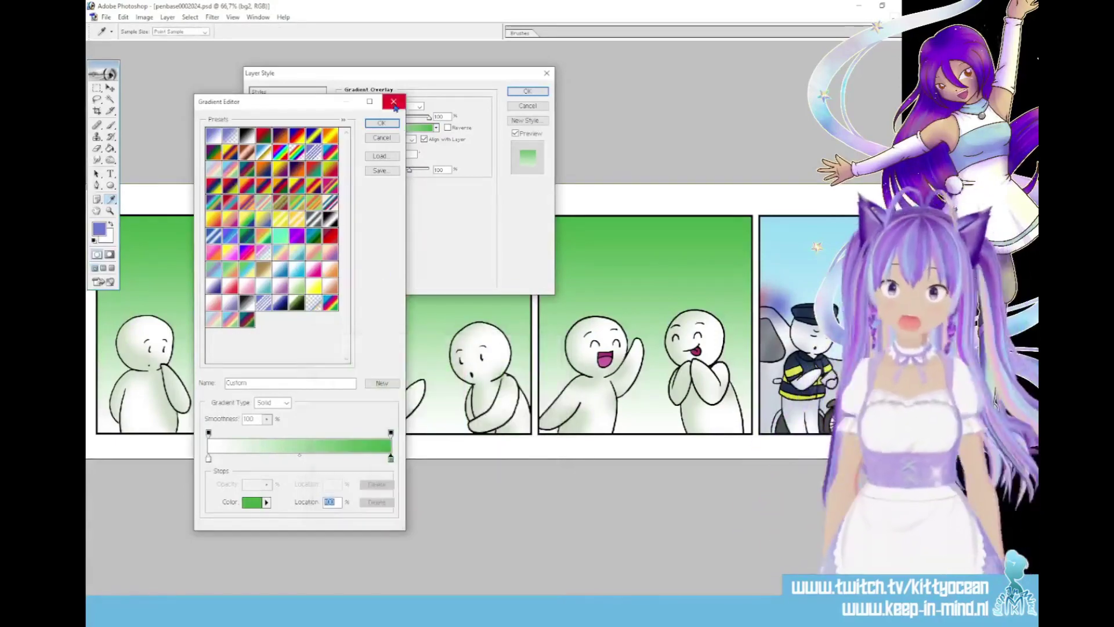
pyautogui.click(382, 123)
pyautogui.click(528, 91)
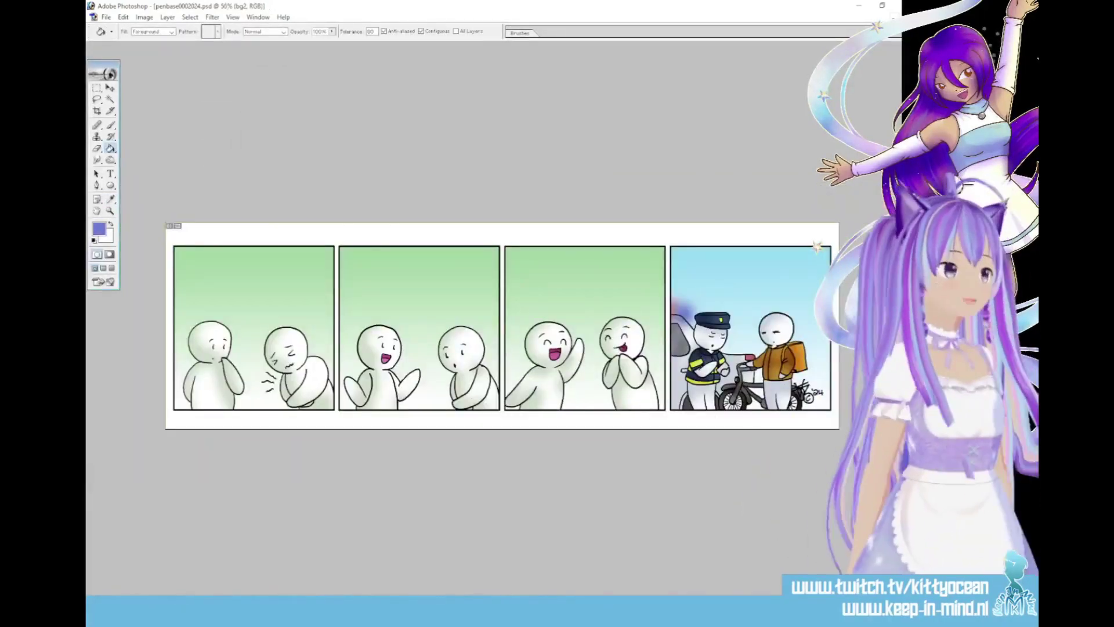
# - Replace the strip's title text with "Bezorggemak?"
pyautogui.hotkey('ctrl', 'a')
pyautogui.write('bezorggemak')
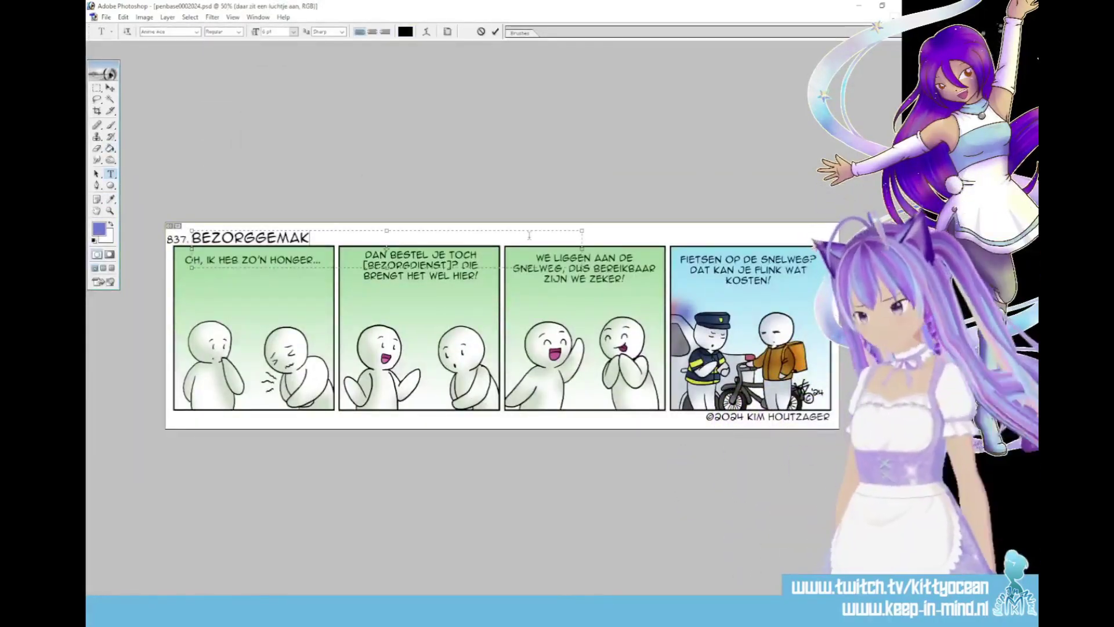
pyautogui.write('?')
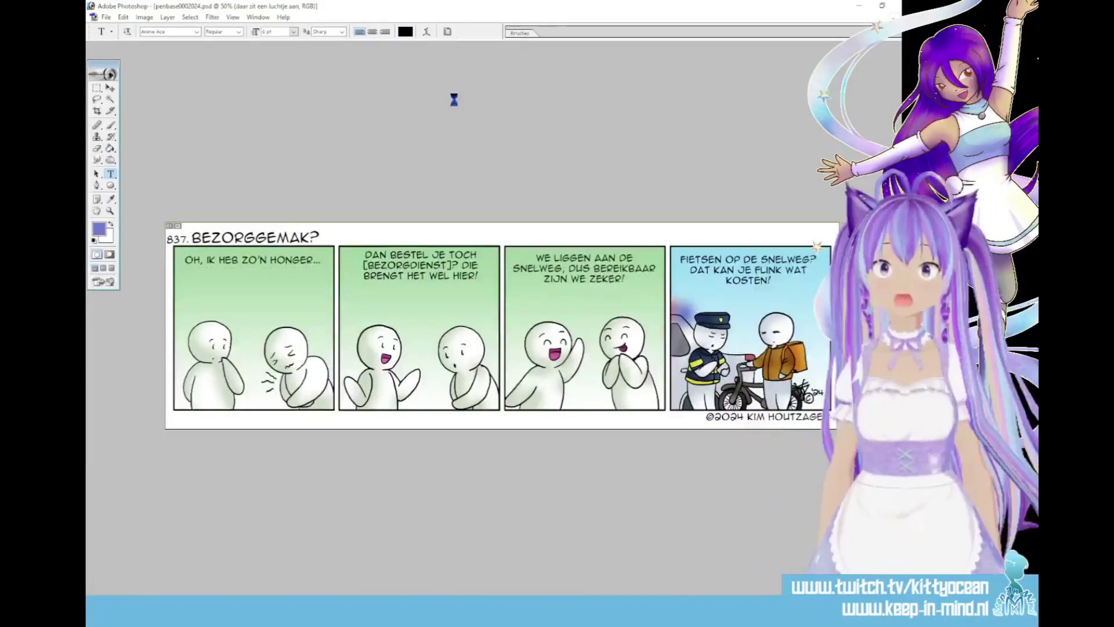
pyautogui.hotkey('ctrl', 'Return')
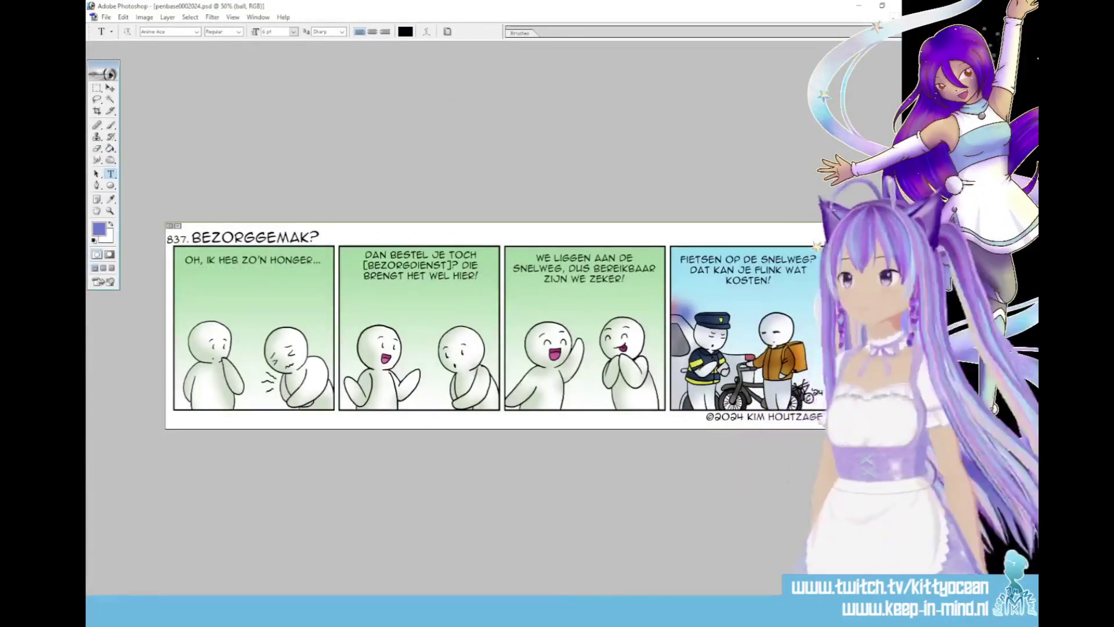
# - Select elliptical speech balloon shapes around the four panels' dialogue and add pointed tails towards the speakers
pyautogui.moveTo(97, 88); pyautogui.dragTo(154, 100)
pyautogui.moveTo(176, 231)
pyautogui.mouseDown()
pyautogui.moveTo(294, 305)
pyautogui.moveTo(317, 294)
pyautogui.mouseUp()
pyautogui.moveTo(347, 246); pyautogui.dragTo(490, 311)
pyautogui.moveTo(510, 247); pyautogui.dragTo(668, 305)
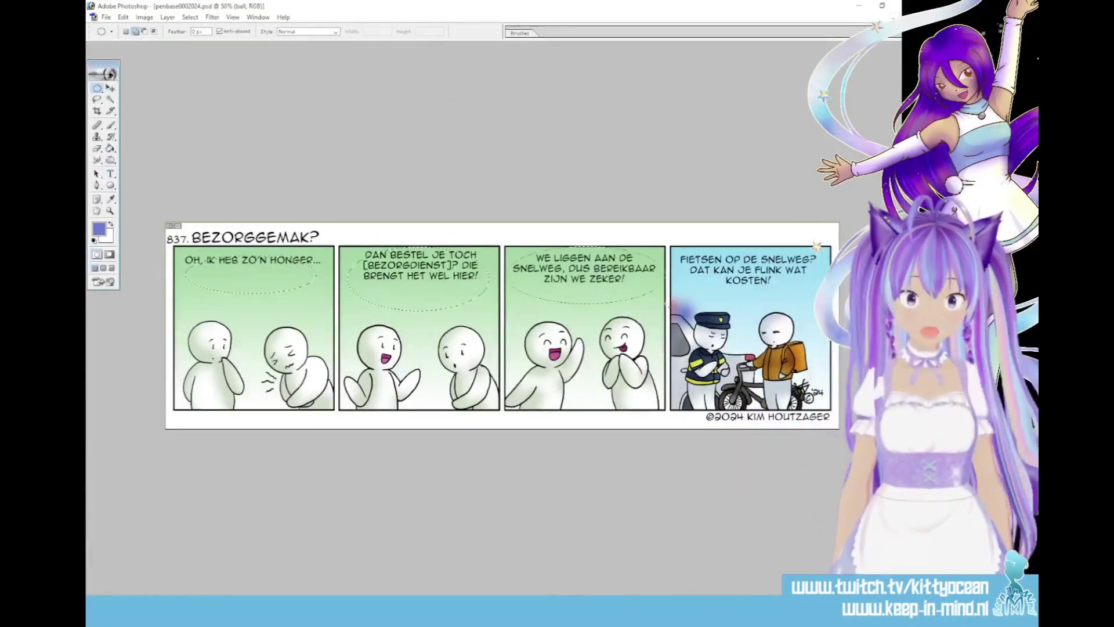
pyautogui.moveTo(97, 99); pyautogui.dragTo(133, 111)
pyautogui.click(244, 287)
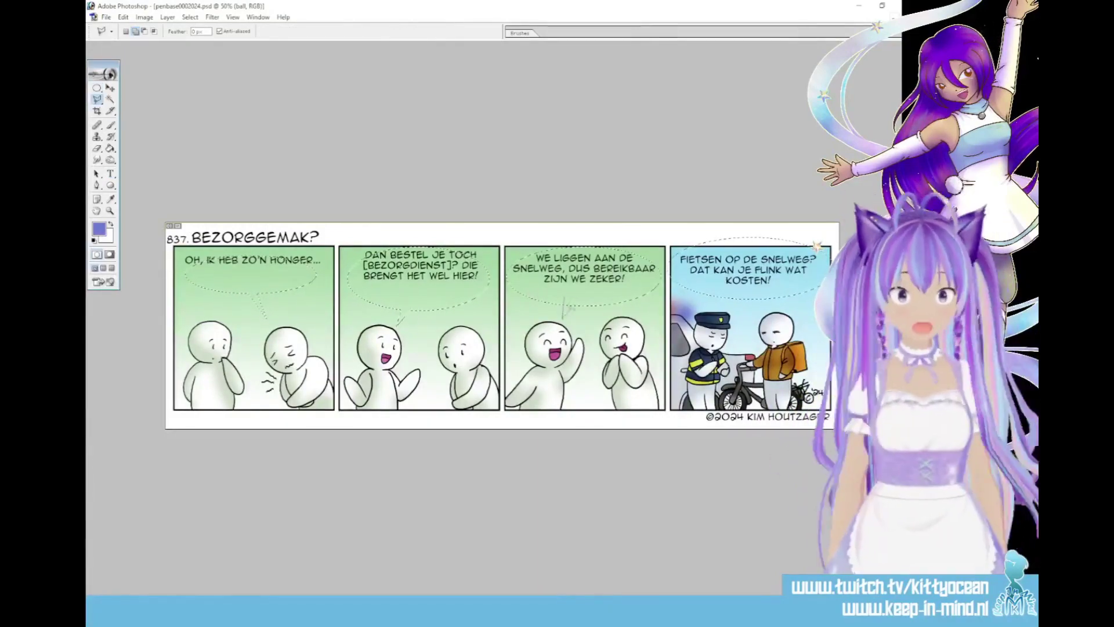
pyautogui.click(745, 290)
# - Fill the selected speech balloons with white on the ball layer and clear the selection
pyautogui.moveTo(110, 149); pyautogui.dragTo(139, 159)
pyautogui.press('x')
pyautogui.click(251, 280)
pyautogui.hotkey('ctrl', 'd')
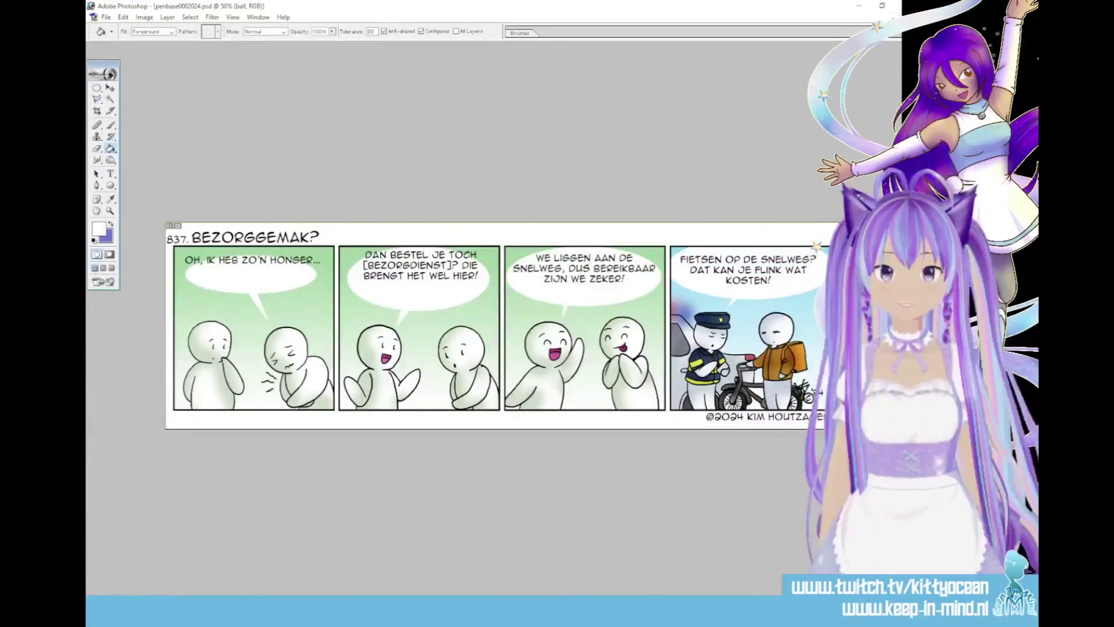
# - Outline the speech balloons with a black Stroke layer style
pyautogui.click(282, 228)
pyautogui.click(367, 164)
pyautogui.click(318, 495)
pyautogui.click(540, 354)
pyautogui.click(526, 95)
# - Move the dialogue of the third, fourth and first panels to sit centred inside their balloons
pyautogui.press('v')
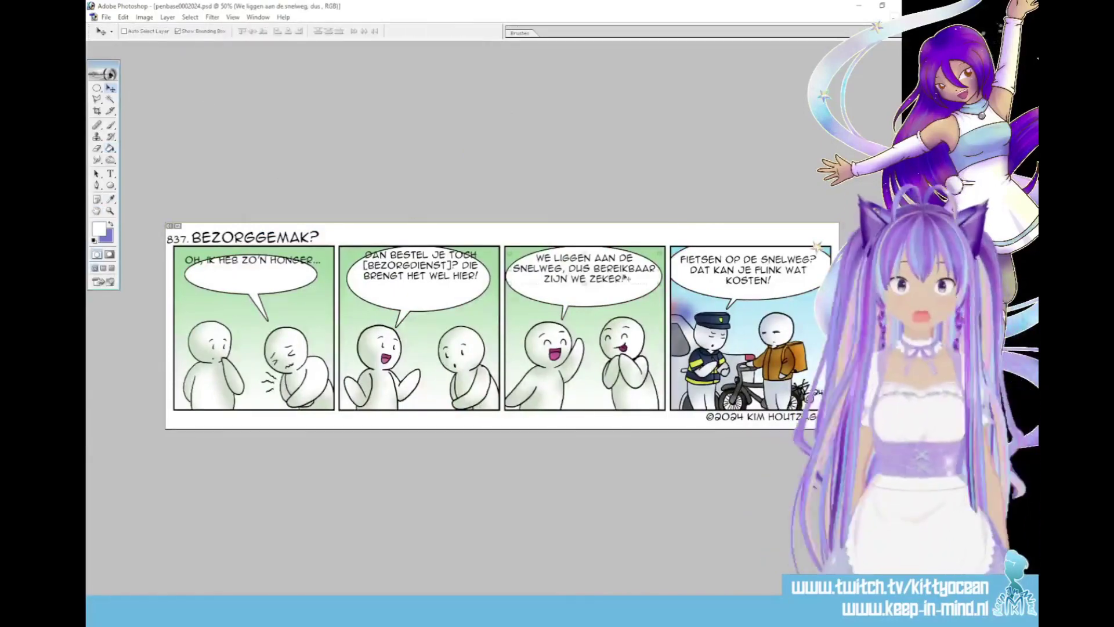
pyautogui.moveTo(626, 278); pyautogui.dragTo(625, 286)
pyautogui.moveTo(754, 270); pyautogui.dragTo(760, 272)
pyautogui.moveTo(301, 260); pyautogui.dragTo(308, 271)
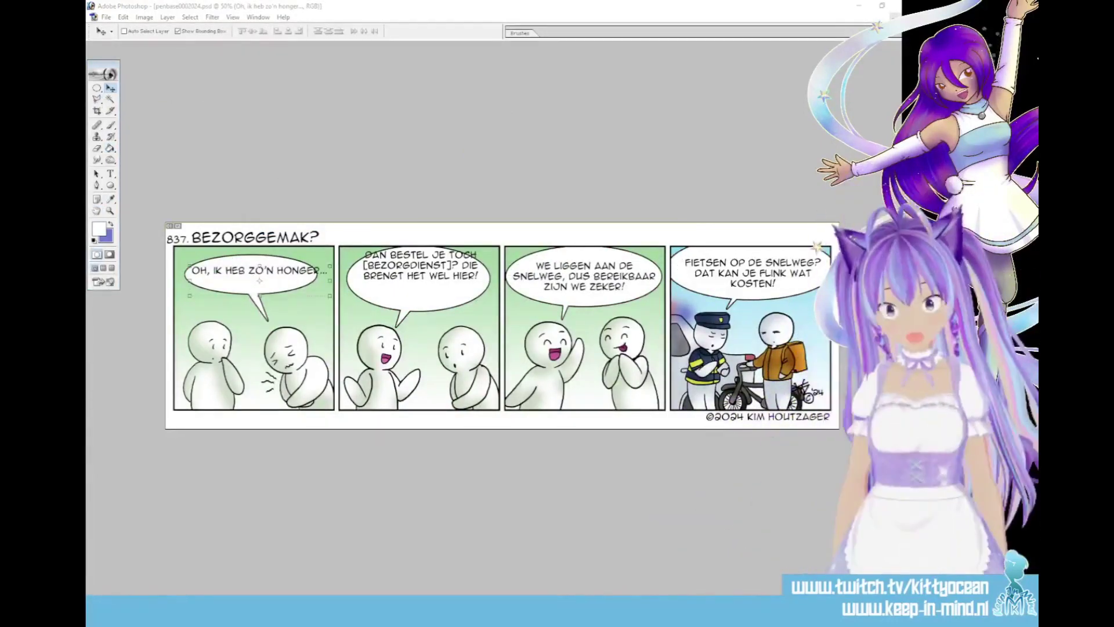
# - Select the fourth panel's speech balloon and lower its top edge to squash it vertically
pyautogui.press('m')
pyautogui.moveTo(668, 242); pyautogui.dragTo(836, 311)
pyautogui.press('v')
pyautogui.moveTo(751, 242); pyautogui.dragTo(751, 247)
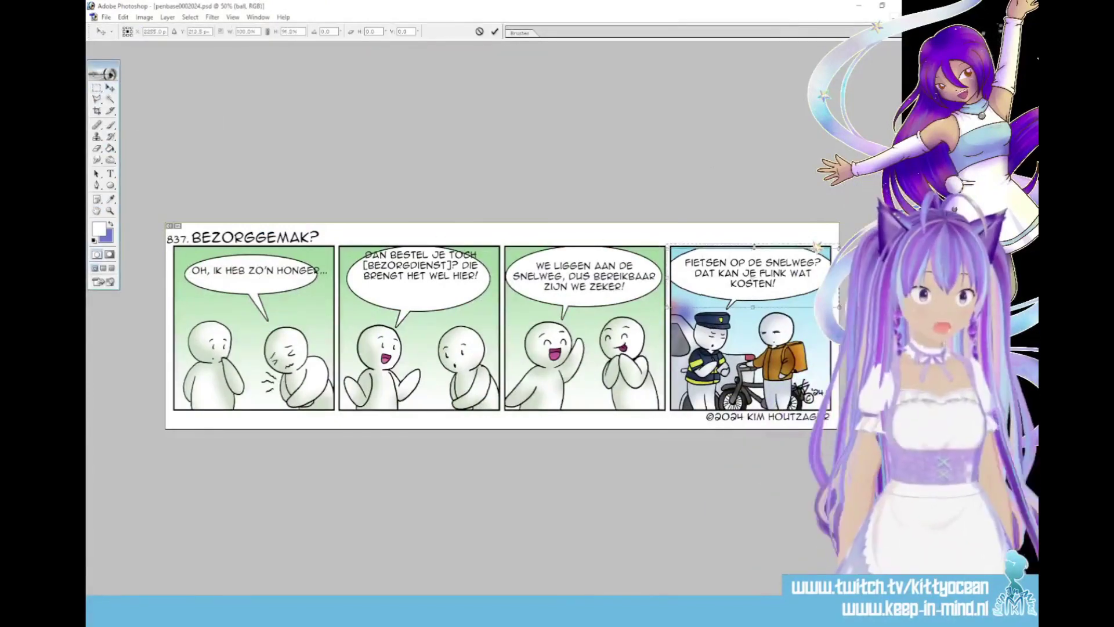
pyautogui.click(494, 33)
pyautogui.hotkey('ctrl', 'd')
# - Rescale the fourth panel's speech balloon vertically once more and nudge its dialogue text into place
pyautogui.click(97, 88)
pyautogui.moveTo(668, 241); pyautogui.dragTo(836, 311)
pyautogui.click(111, 88)
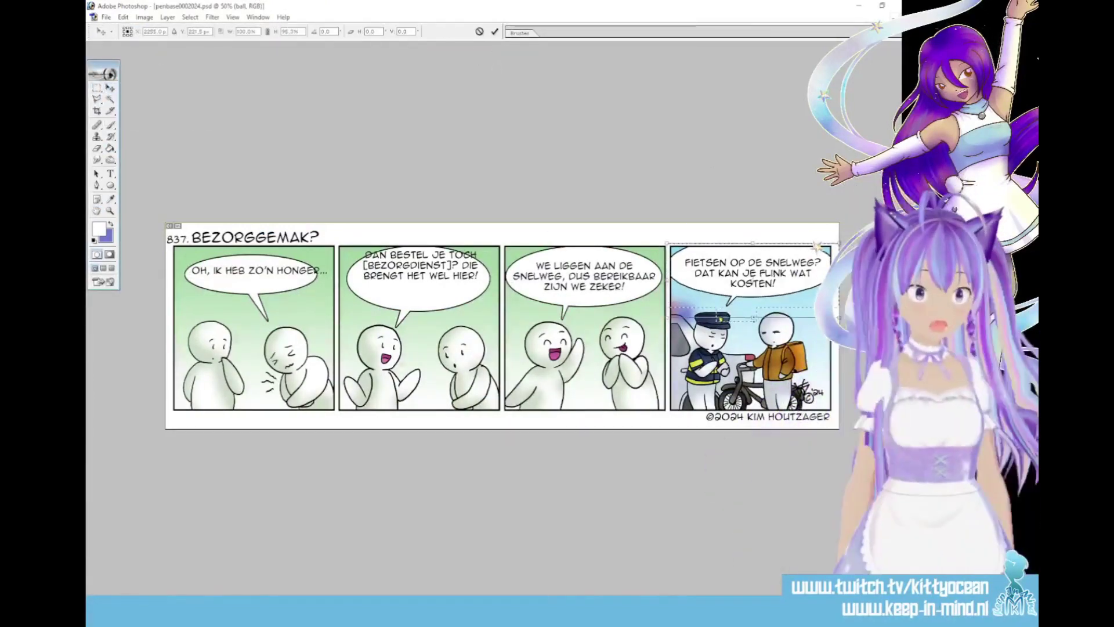
pyautogui.moveTo(752, 244); pyautogui.dragTo(753, 235)
pyautogui.press('Return')
pyautogui.hotkey('ctrl', 'd')
pyautogui.moveTo(771, 281); pyautogui.dragTo(770, 280)
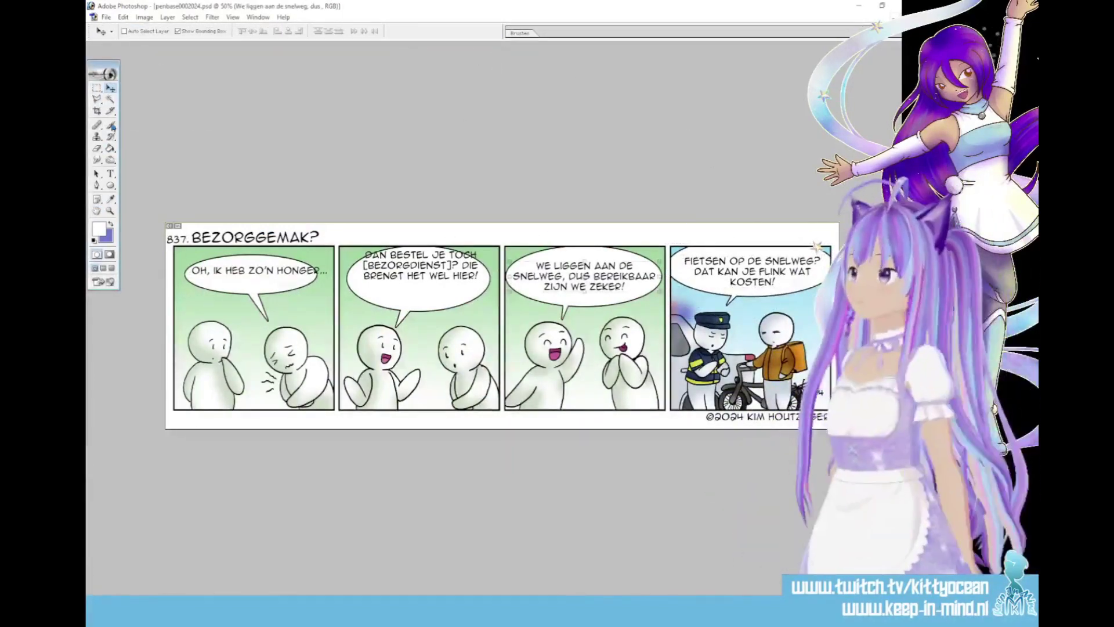
# - Rebreak the third panel's dialogue into four lines, starting with "We liggen" and ending with "we zeker!", and shift it up slightly in its balloon
pyautogui.click(110, 173)
pyautogui.click(555, 266)
pyautogui.press('Return')
pyautogui.press('BackSpace')
pyautogui.click(591, 266)
pyautogui.press('Return')
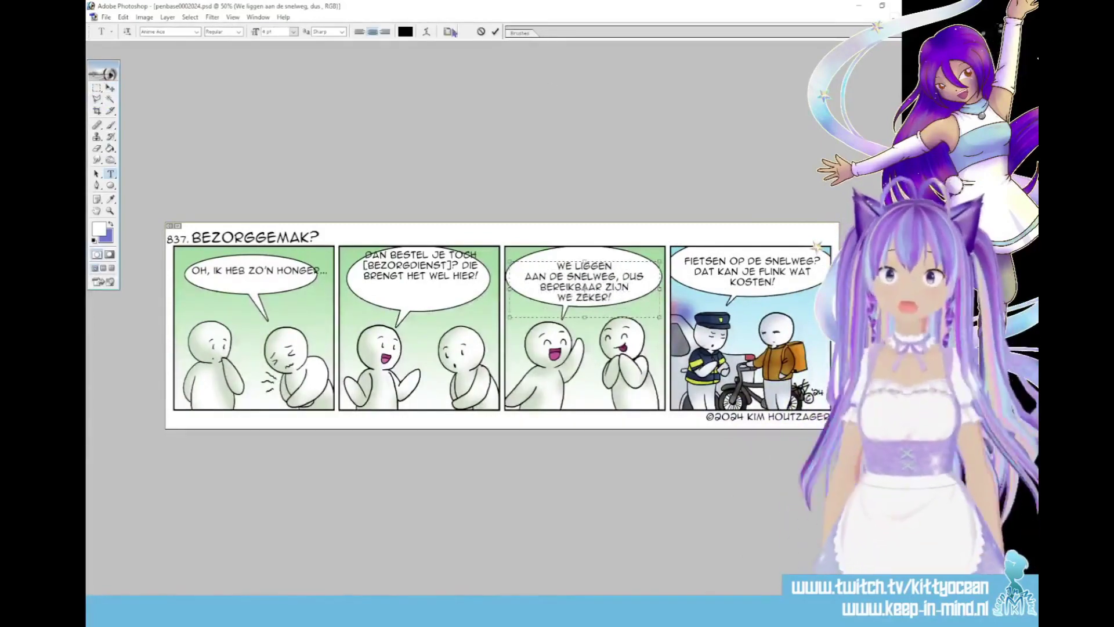
pyautogui.click(495, 31)
pyautogui.click(111, 87)
pyautogui.moveTo(621, 300); pyautogui.dragTo(619, 295)
# - Break the first panel's dialogue into two lines so that "honger..." stands on the second line
pyautogui.click(259, 270)
pyautogui.click(111, 173)
pyautogui.click(275, 271)
pyautogui.press('Return')
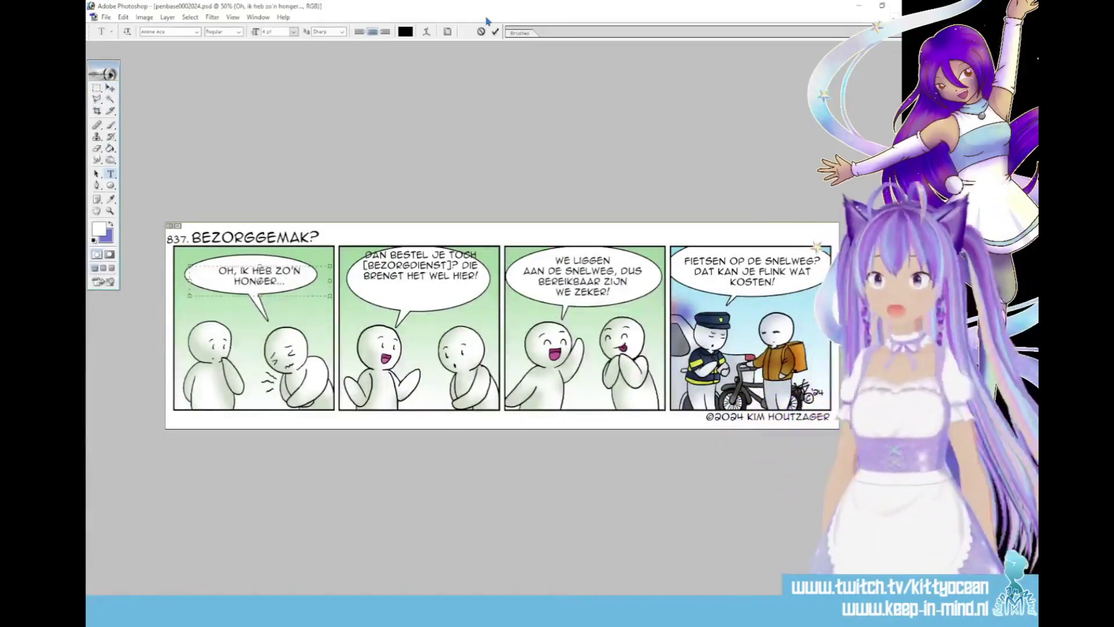
pyautogui.click(495, 32)
# - Rebreak the second panel's dialogue into five lines, from "Dan" to "wel hier!", and move it up inside its balloon
pyautogui.click(413, 276)
pyautogui.press('Return')
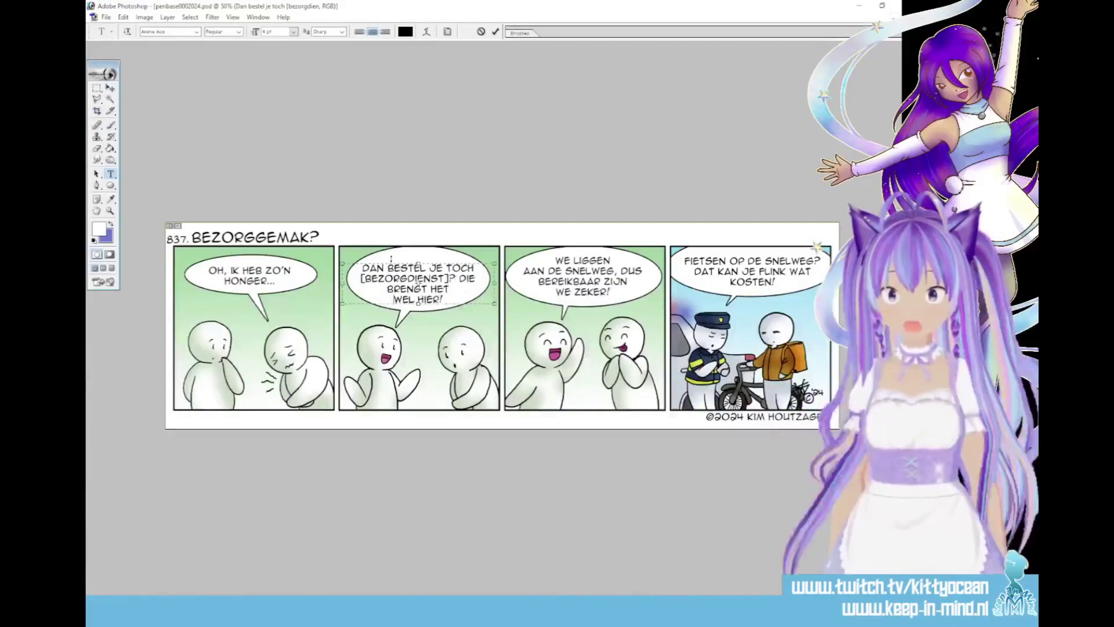
pyautogui.click(388, 268)
pyautogui.press('Return')
pyautogui.moveTo(418, 263); pyautogui.dragTo(418, 253)
pyautogui.click(495, 31)
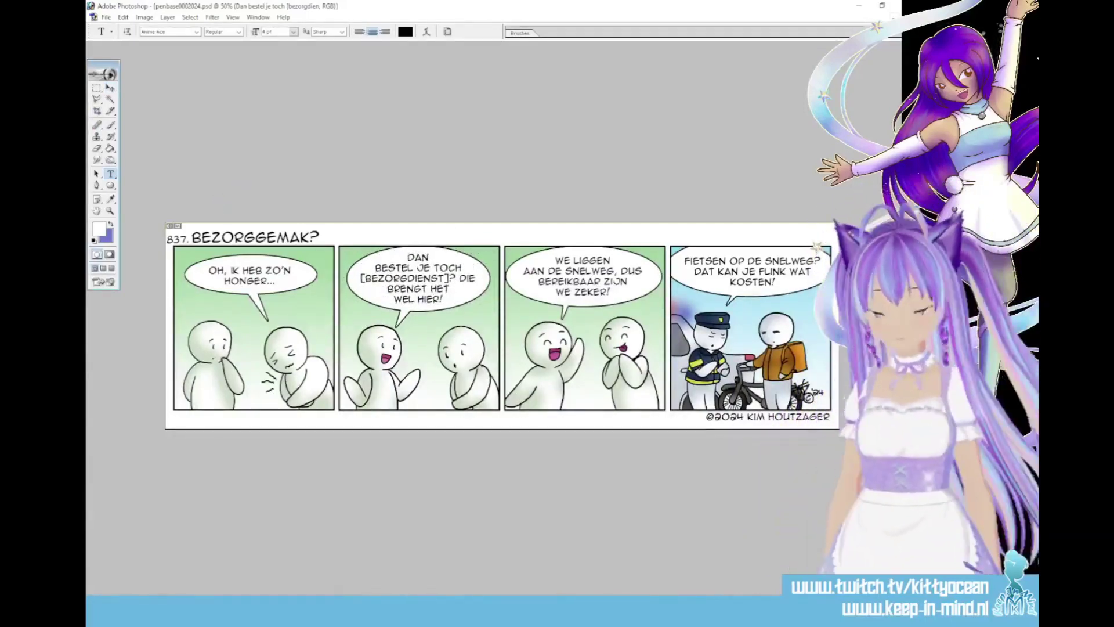
pyautogui.click(487, 171)
pyautogui.moveTo(165, 222); pyautogui.dragTo(841, 431)
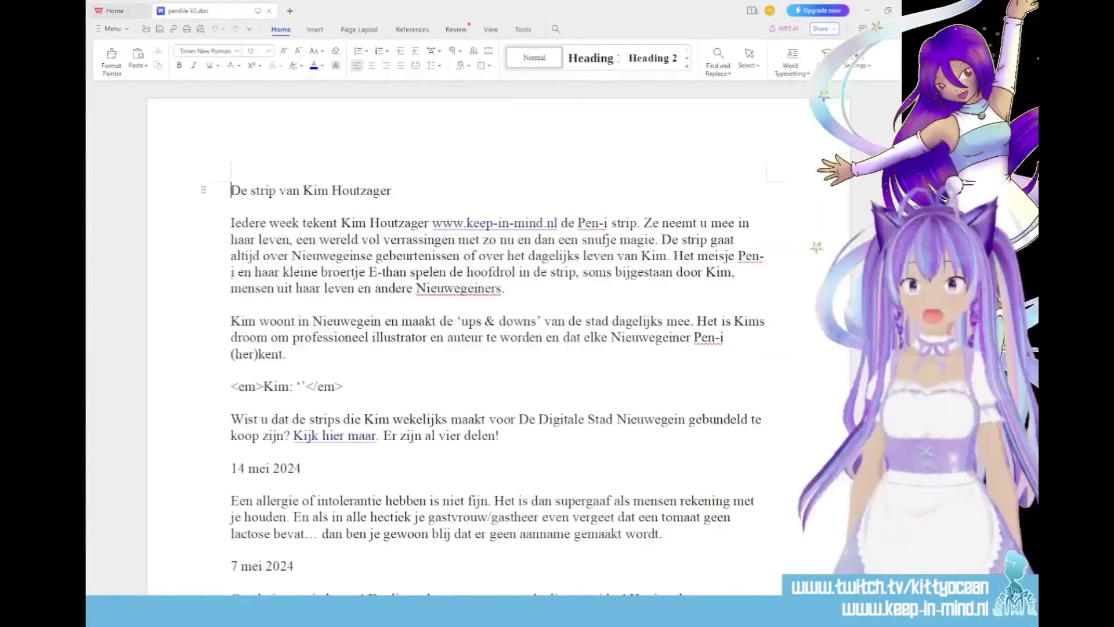
# - In penfile V2.doc in WPS Writer, add a "21 mei 2024" date line above the 14 mei 2024 entry
pyautogui.scroll(-3, 524, 332)
pyautogui.click(525, 332)
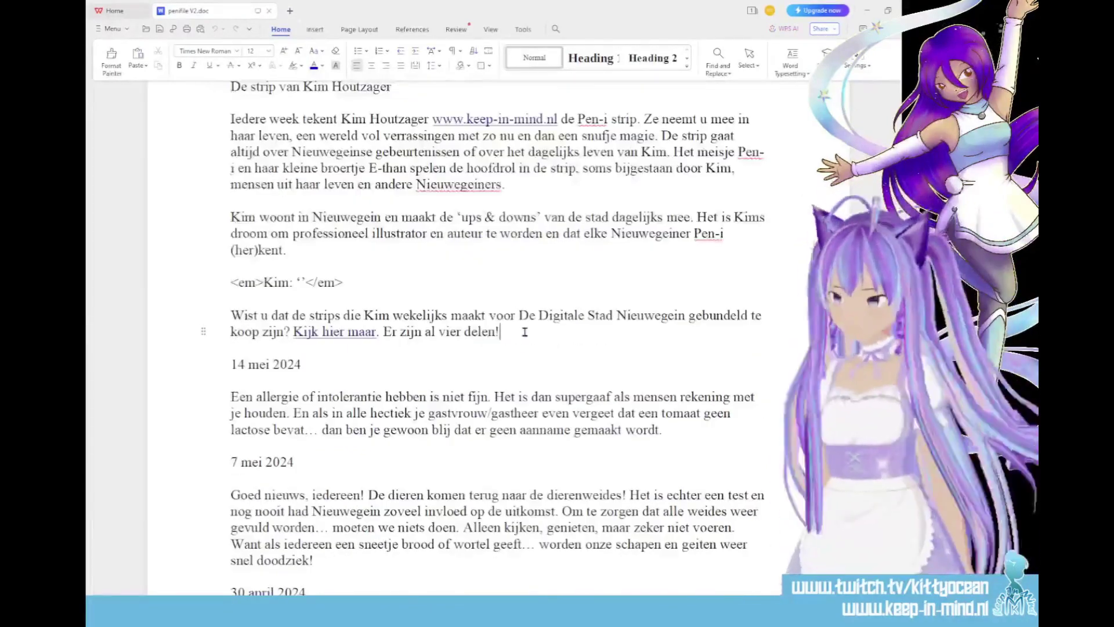
pyautogui.press('Return')
pyautogui.write('21 mei 2024')
pyautogui.press('Return')
# - Write the strip's caption from "Gemak dient de mens!" through "een fietsbezorger op de snelweg." under the new date, and select the paragraph
pyautogui.write('Gemak dient de mens! Ge')
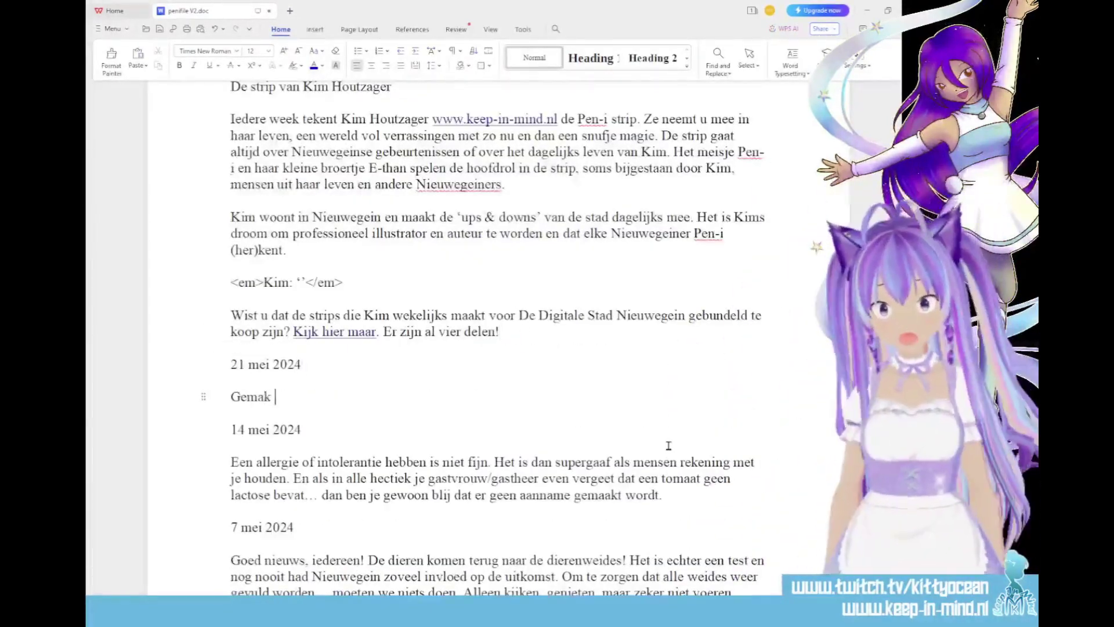
pyautogui.scroll(-3, 518, 365)
pyautogui.write('k? ')
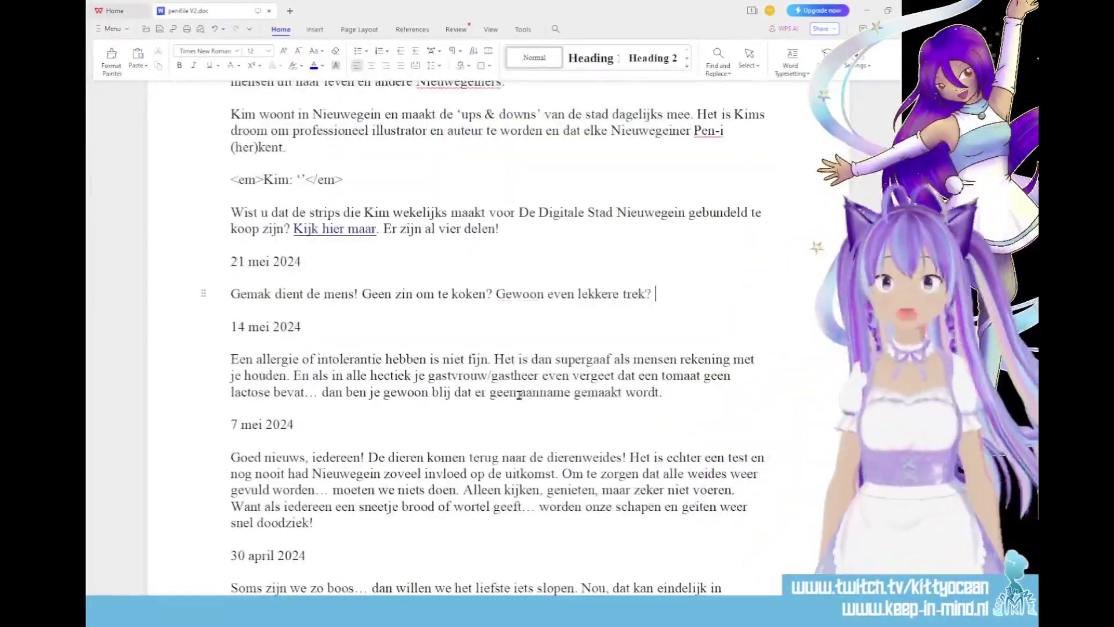
pyautogui.write('Je bestelt het zo en het wordt aan de deur bezorgd. Maar ja, niet elke deur')
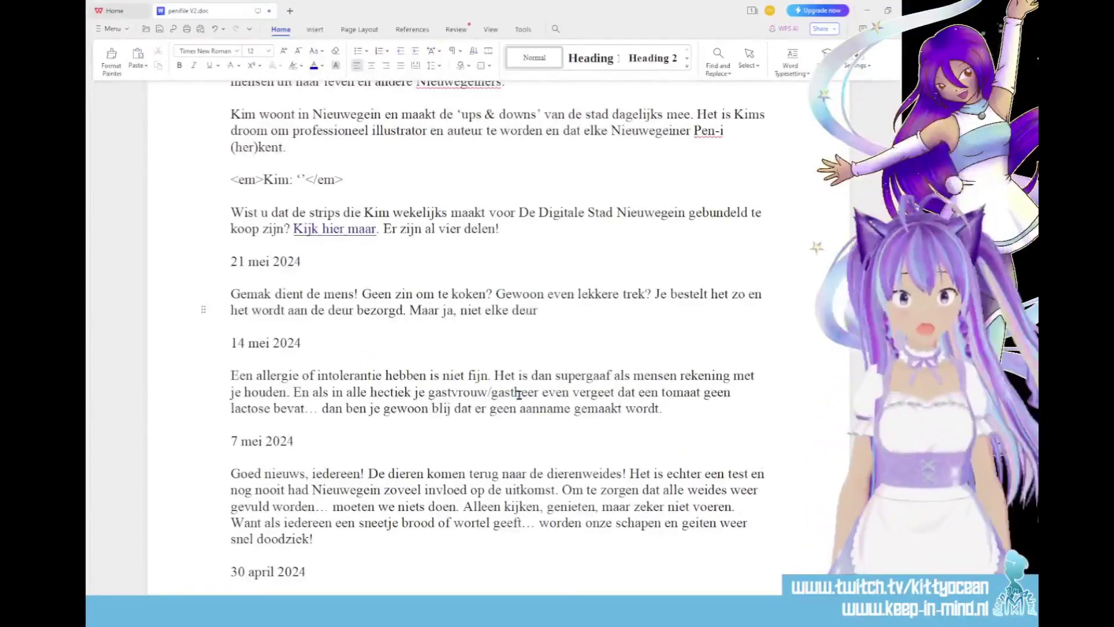
pyautogui.write(' is goed bereikbaar per fiets. En dan heb je opeens te maken met een fietsbezorger op de snelwegr')
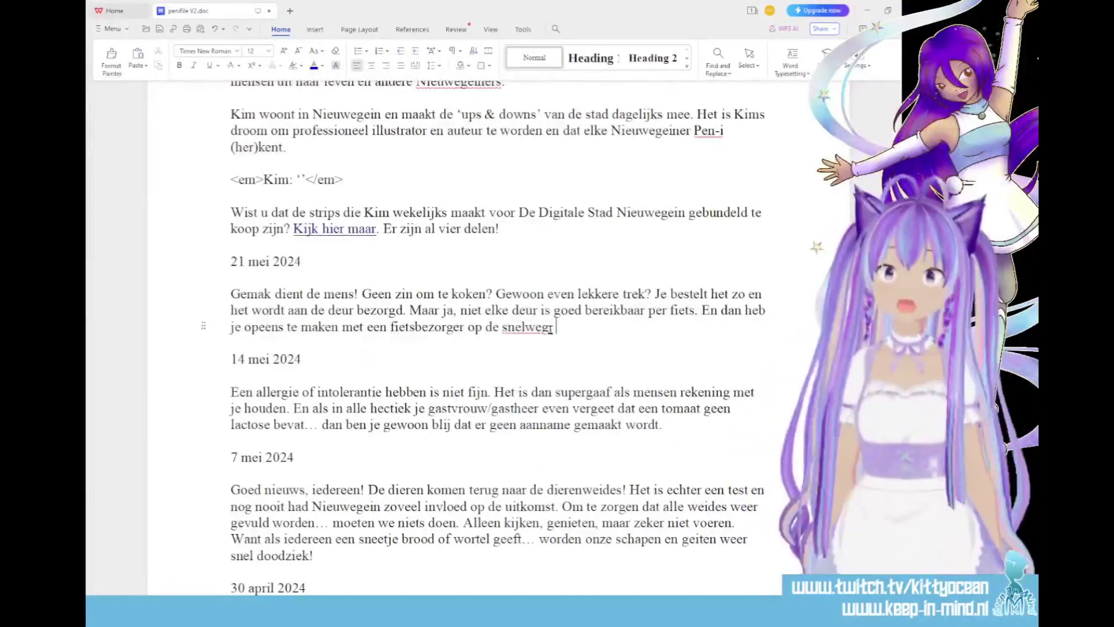
pyautogui.tripleClick(556, 326)
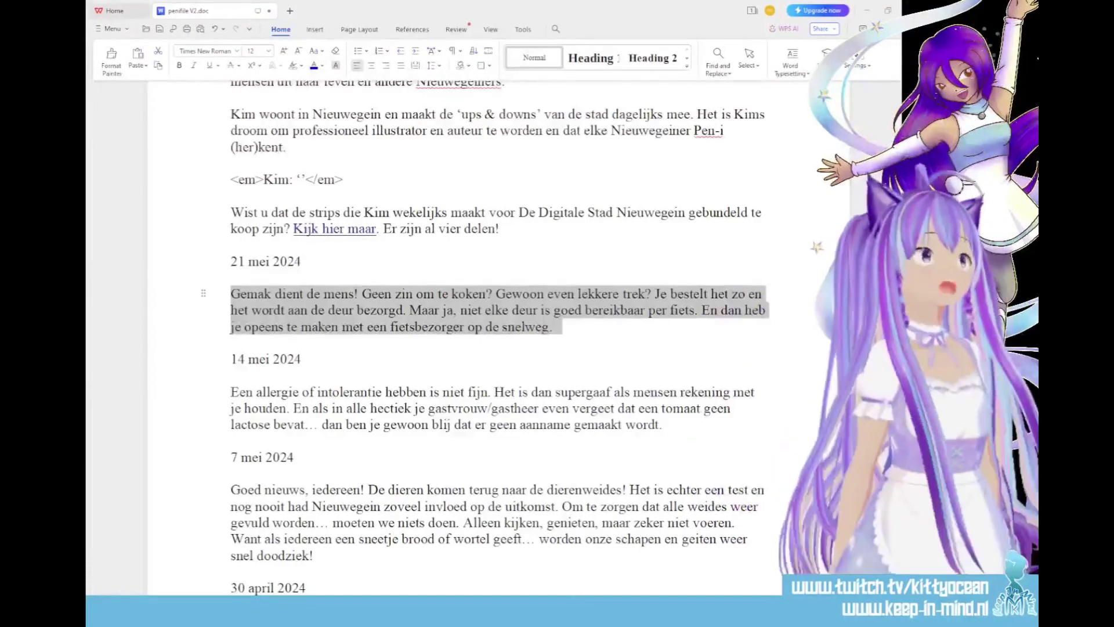
pyautogui.scroll(1, 592, 564)
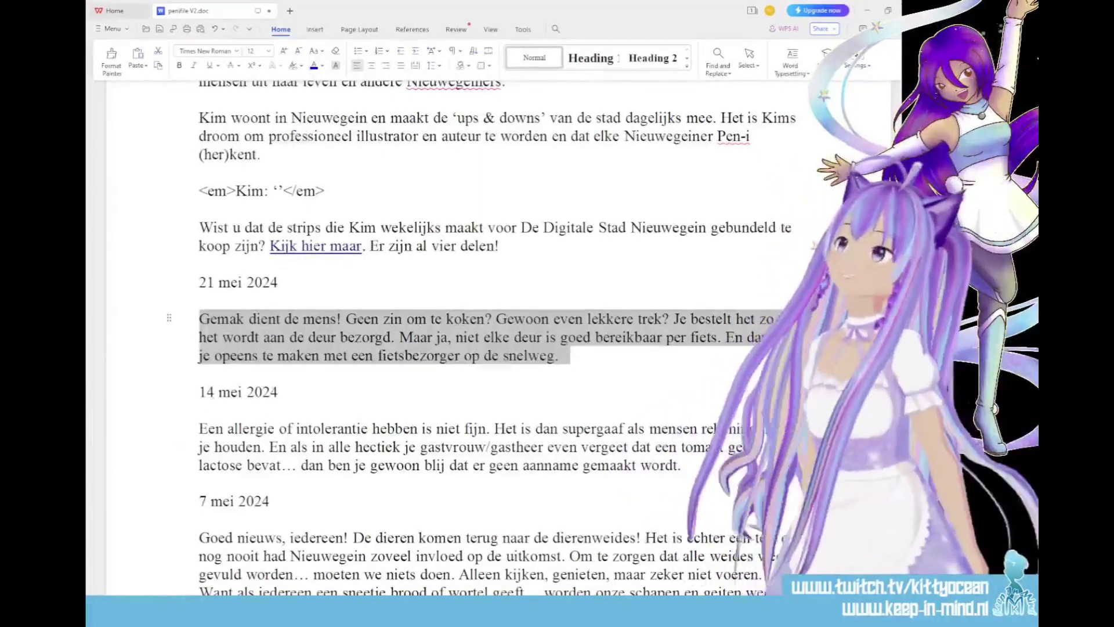
pyautogui.click(383, 355)
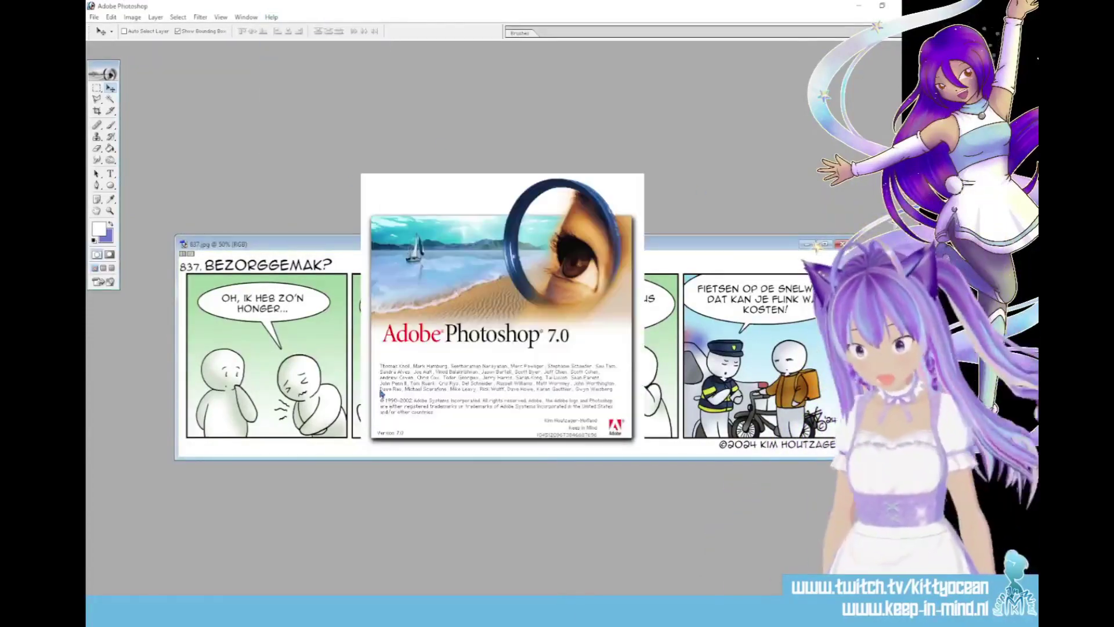
# - Close the 837.jpg strip in Photoshop and switch to Clip Studio Paint
pyautogui.hotkey('ctrl', 'w')
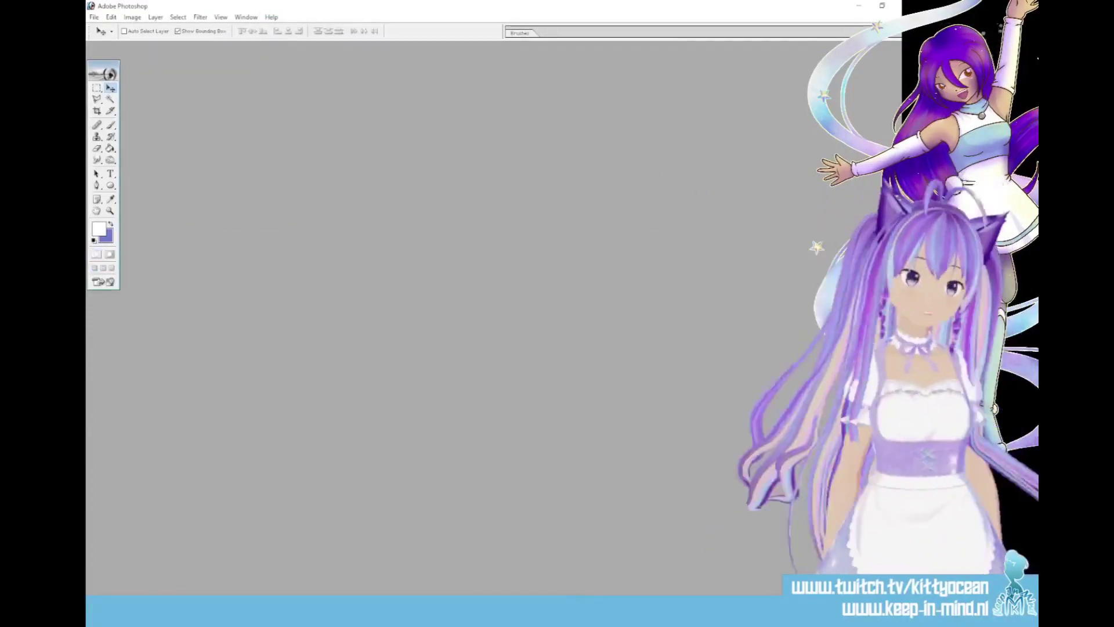
pyautogui.click(899, 5)
pyautogui.click(823, 126)
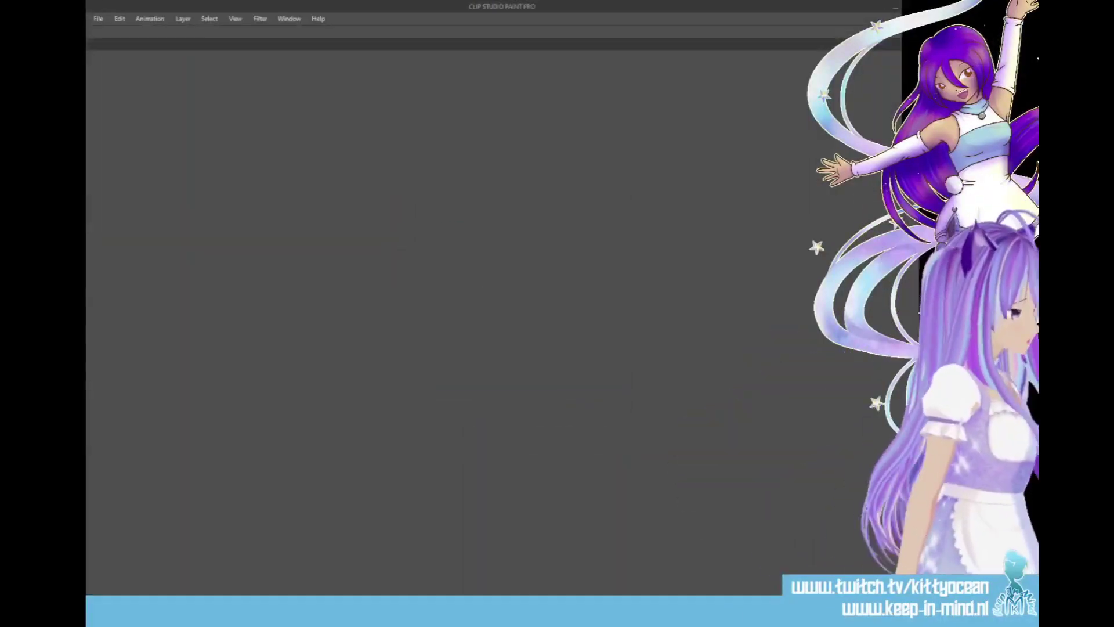
# - Open the recent file that holds the pink character drawing
pyautogui.click(99, 19)
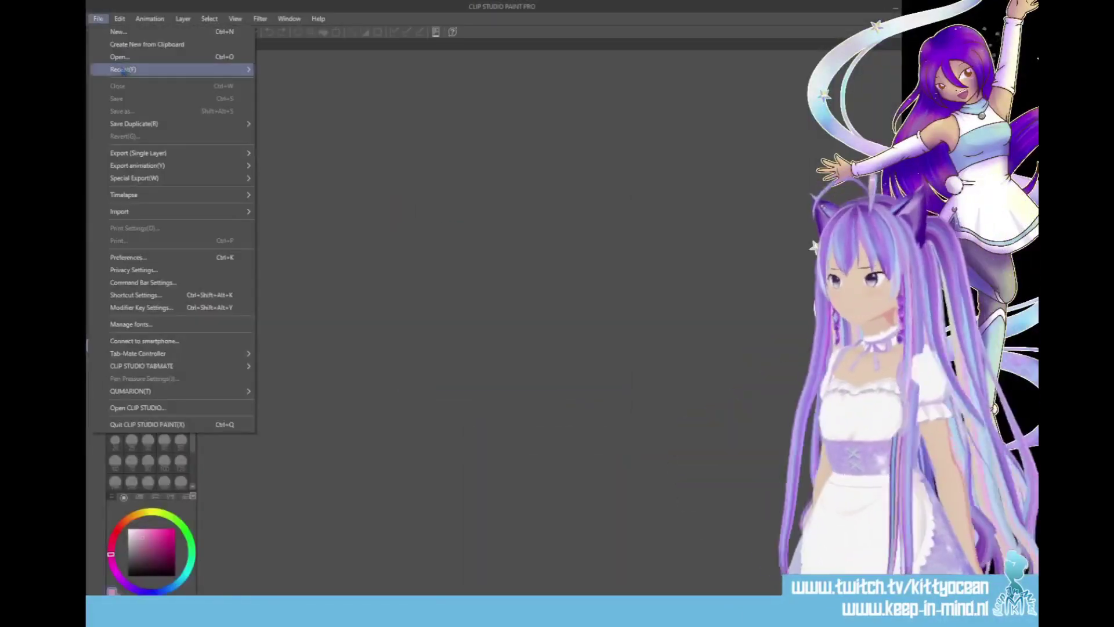
pyautogui.moveTo(123, 69)
pyautogui.click(348, 133)
pyautogui.click(98, 18)
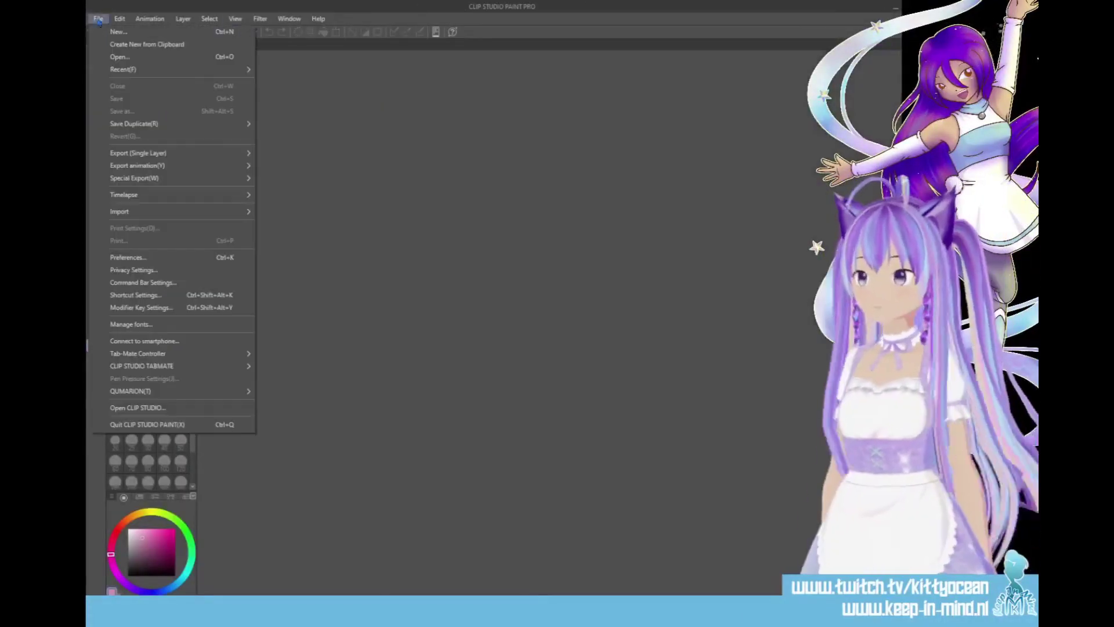
pyautogui.click(348, 124)
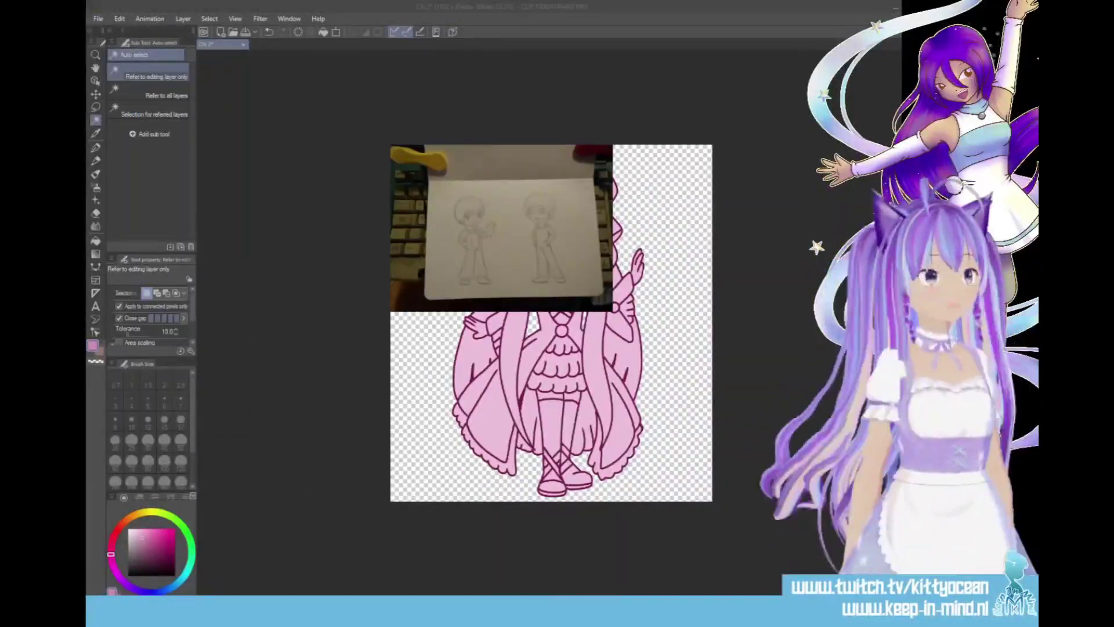
# - Remove the old pink character artwork, keeping the photo of the pencil sketches on the canvas
pyautogui.click(96, 94)
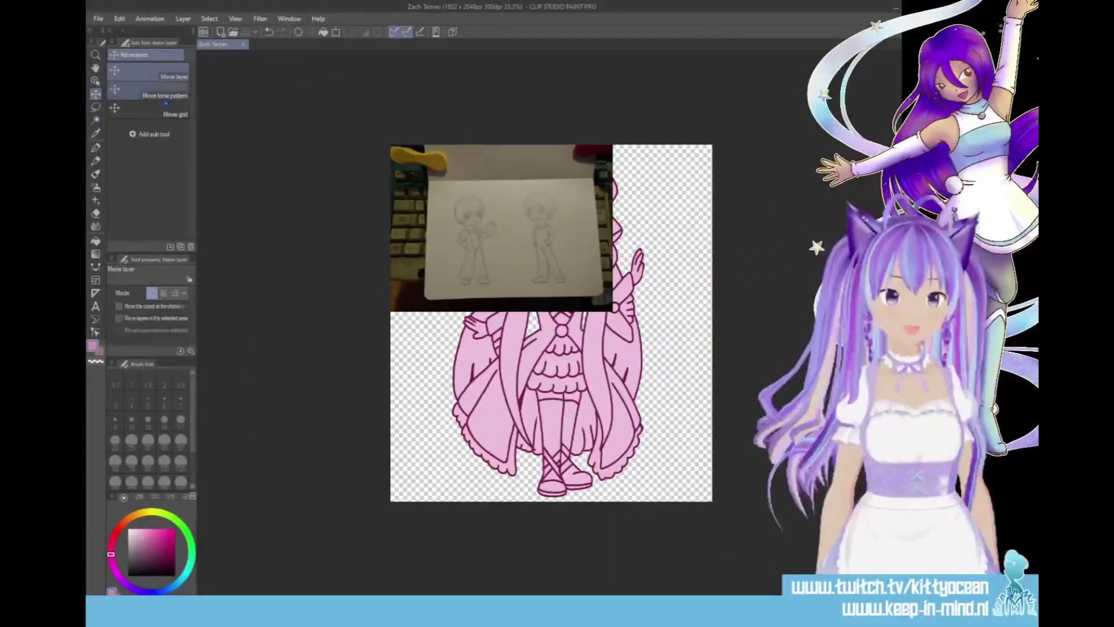
pyautogui.click(526, 229)
pyautogui.click(526, 228)
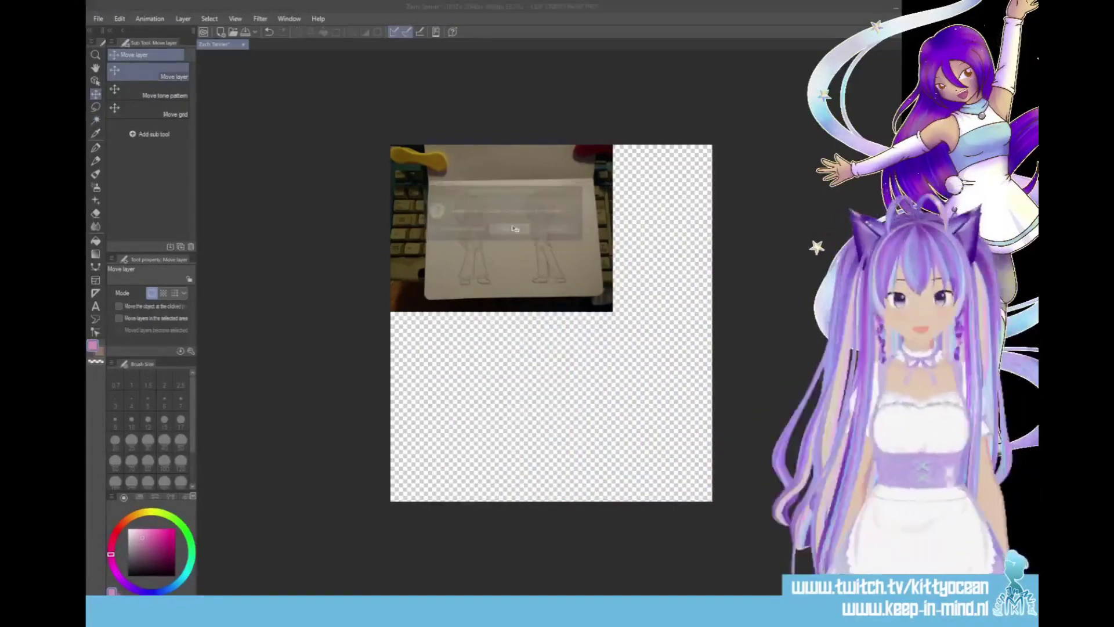
pyautogui.click(526, 229)
# - Enlarge and reposition the sketch photo so that the waving boy fills the canvas
pyautogui.hotkey('ctrl', 't')
pyautogui.moveTo(612, 312); pyautogui.dragTo(903, 530)
pyautogui.moveTo(390, 145); pyautogui.dragTo(270, 54)
pyautogui.scroll(-3, 291, 120)
pyautogui.moveTo(584, 289); pyautogui.dragTo(663, 348)
pyautogui.moveTo(465, 239); pyautogui.dragTo(452, 205)
pyautogui.click(475, 330)
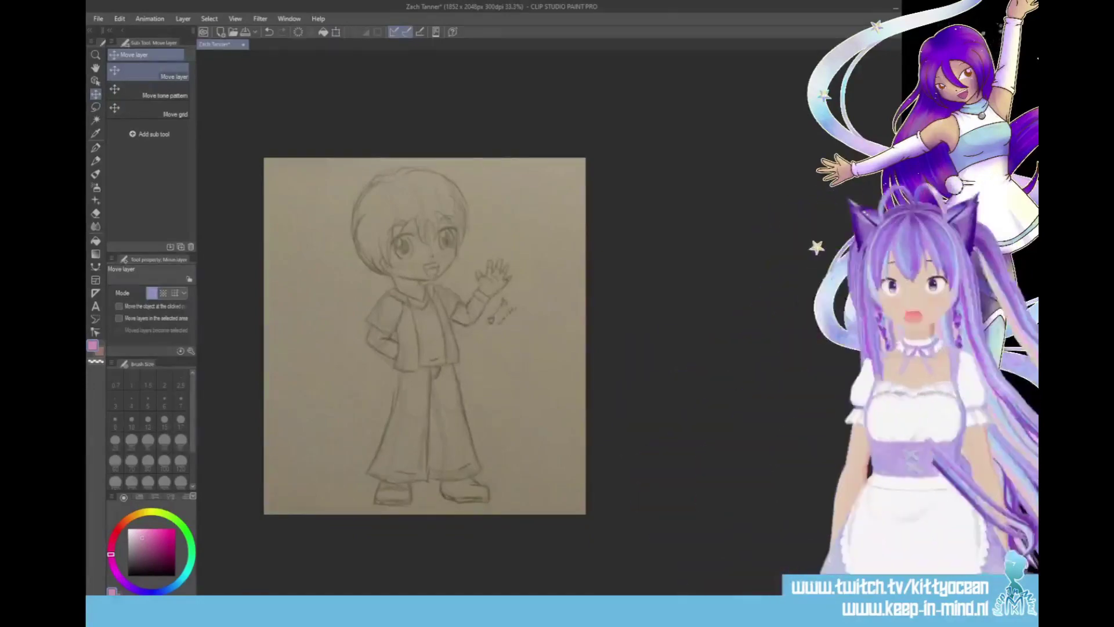
# - Lasso the boy's raised hand in the sketch, move it slightly down towards the wrist, and deselect it
pyautogui.scroll(3, 550, 325)
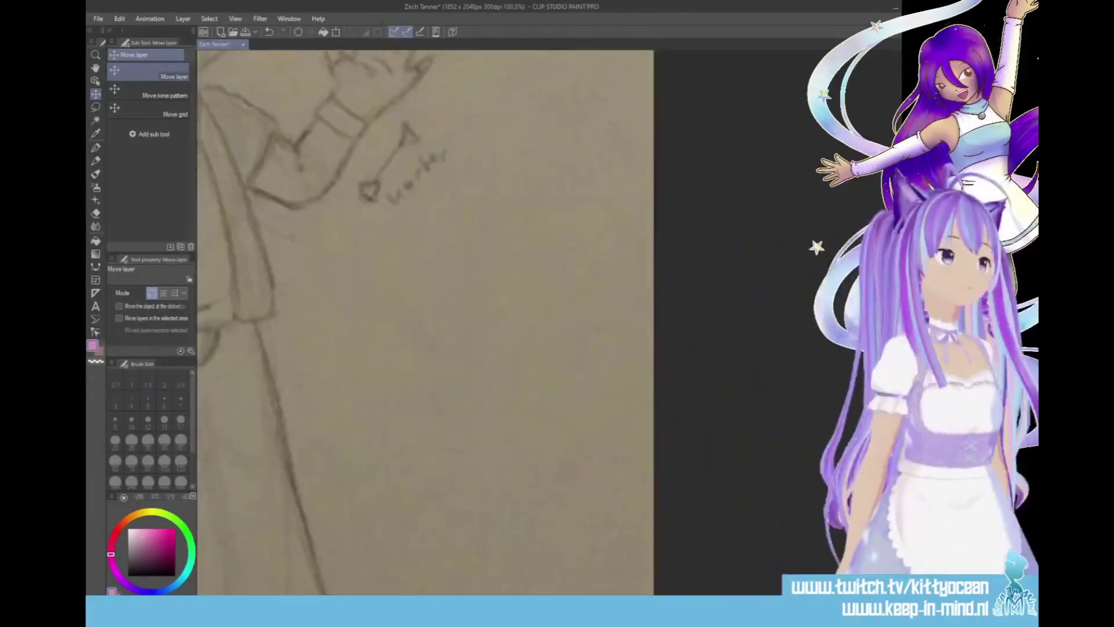
pyautogui.moveTo(407, 244); pyautogui.dragTo(684, 459)
pyautogui.press('m')
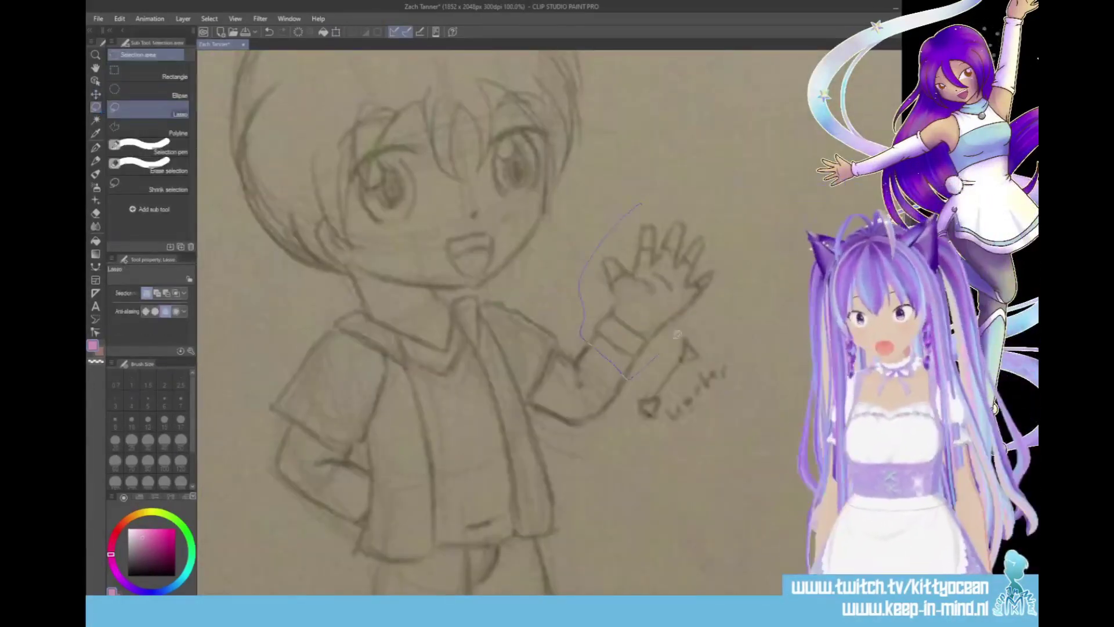
pyautogui.moveTo(583, 307); pyautogui.dragTo(586, 325)
pyautogui.press('k')
pyautogui.moveTo(656, 285); pyautogui.dragTo(648, 296)
pyautogui.hotkey('ctrl', 'd')
# - Using the G-pen in red at brush size 12, ink the first two strokes of the central fringe lock
pyautogui.hotkey('ctrl', '+')
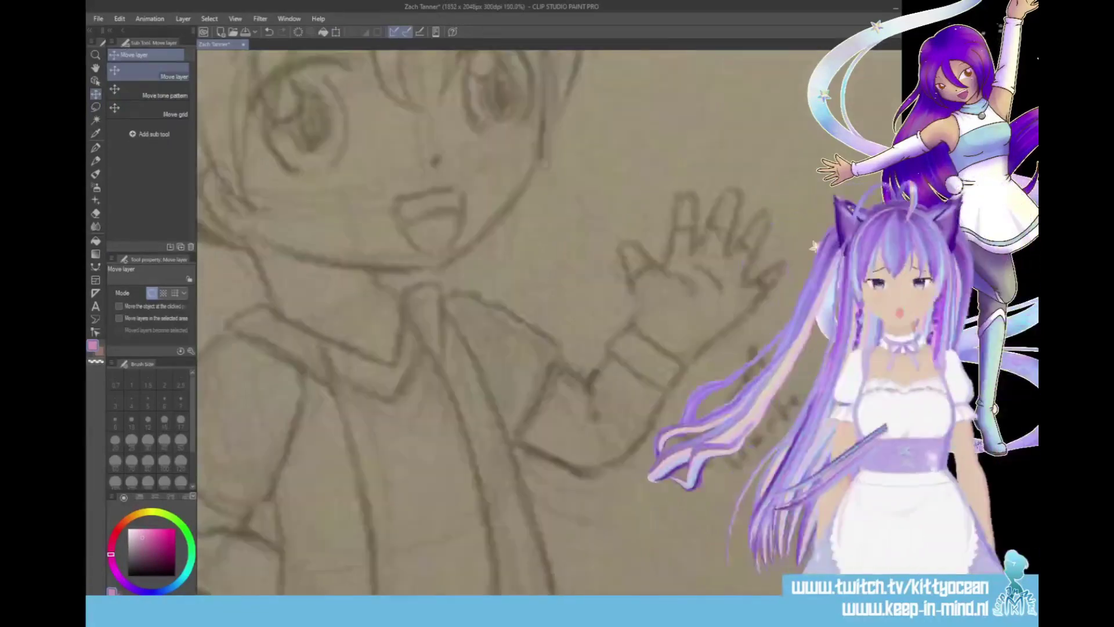
pyautogui.moveTo(493, 186); pyautogui.dragTo(612, 538)
pyautogui.click(96, 150)
pyautogui.click(120, 526)
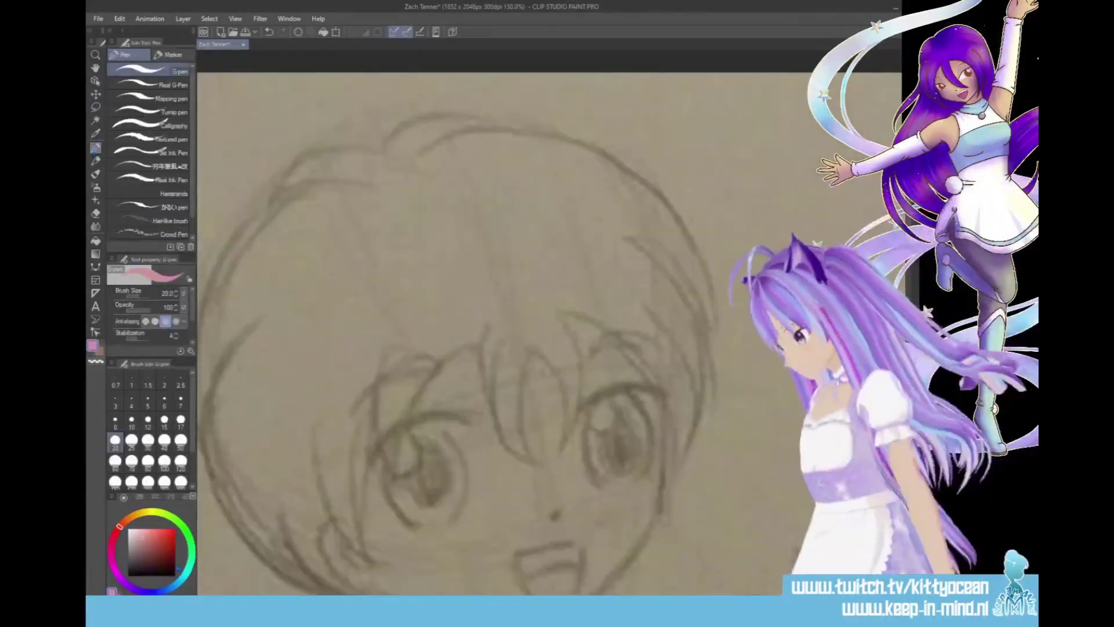
pyautogui.click(164, 533)
pyautogui.click(148, 421)
pyautogui.moveTo(511, 418); pyautogui.dragTo(511, 305)
pyautogui.moveTo(496, 226); pyautogui.dragTo(533, 353)
pyautogui.moveTo(529, 237); pyautogui.dragTo(528, 350)
# - Darken and desaturate the red strokes with Hue/Saturation/Luminosity, and sample their new dark red as the drawing colour
pyautogui.hotkey('ctrl', 'u')
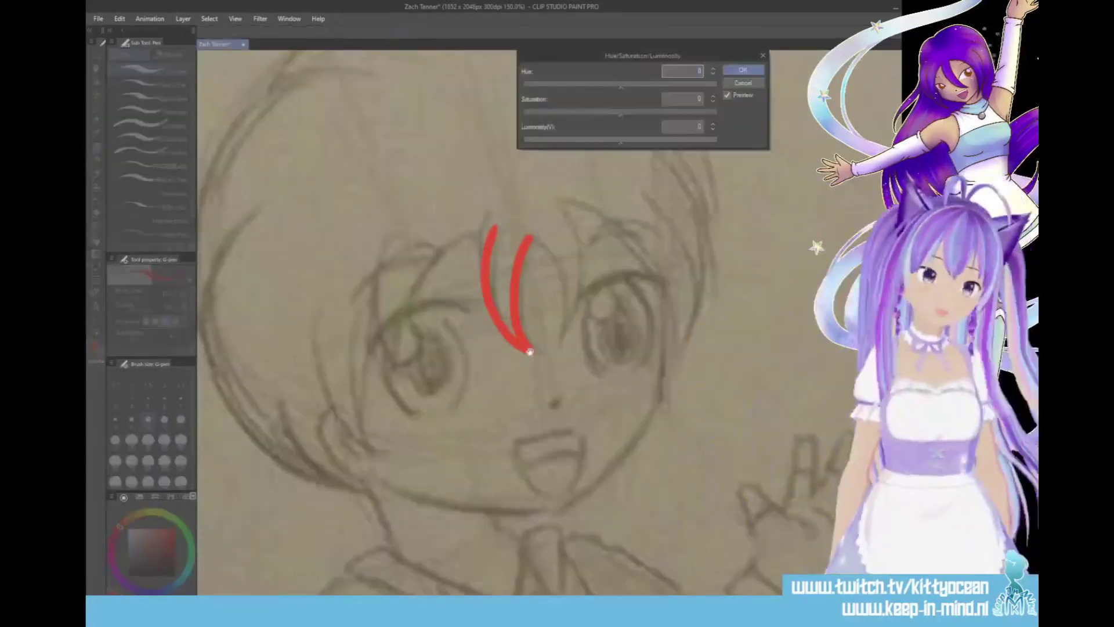
pyautogui.moveTo(621, 112); pyautogui.dragTo(585, 112)
pyautogui.moveTo(620, 141); pyautogui.dragTo(586, 141)
pyautogui.click(743, 70)
pyautogui.keyDown('alt'); pyautogui.click(512, 295); pyautogui.keyUp('alt')
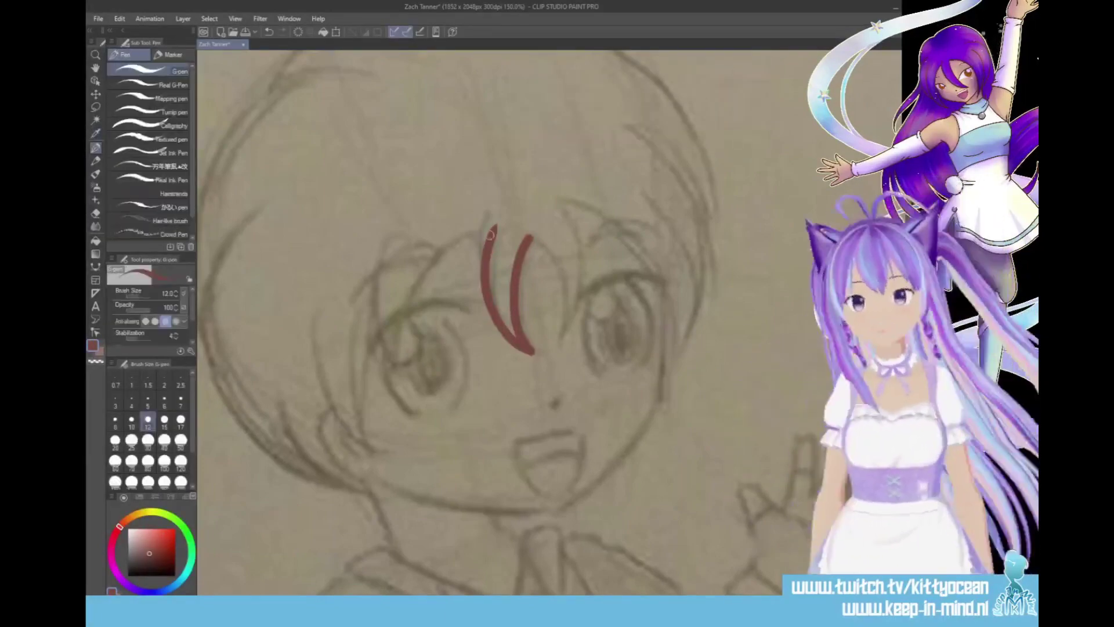
# - Ink the pointed fringe locks over the boy's left-hand eye and the strands beside that cheek
pyautogui.moveTo(494, 231); pyautogui.dragTo(411, 388)
pyautogui.moveTo(390, 236); pyautogui.dragTo(411, 389)
pyautogui.moveTo(374, 330); pyautogui.dragTo(380, 454)
pyautogui.moveTo(332, 324); pyautogui.dragTo(380, 454)
pyautogui.moveTo(311, 319); pyautogui.dragTo(373, 448)
# - Ink the central and right-hand fringe locks, the outer side strands on the right, and the ear on the left
pyautogui.moveTo(530, 237)
pyautogui.mouseDown()
pyautogui.moveTo(551, 256)
pyautogui.moveTo(560, 333)
pyautogui.mouseUp()
pyautogui.moveTo(562, 207); pyautogui.dragTo(556, 334)
pyautogui.hotkey('ctrl', 'z')
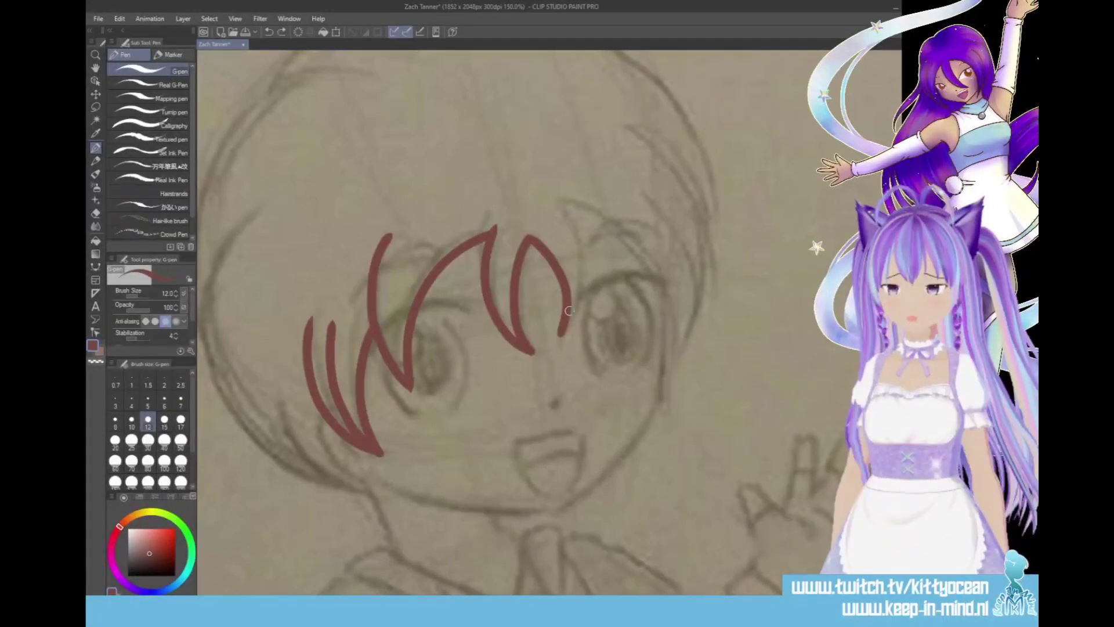
pyautogui.moveTo(589, 217)
pyautogui.mouseDown()
pyautogui.moveTo(562, 334)
pyautogui.moveTo(665, 403)
pyautogui.mouseUp()
pyautogui.moveTo(644, 185); pyautogui.dragTo(664, 399)
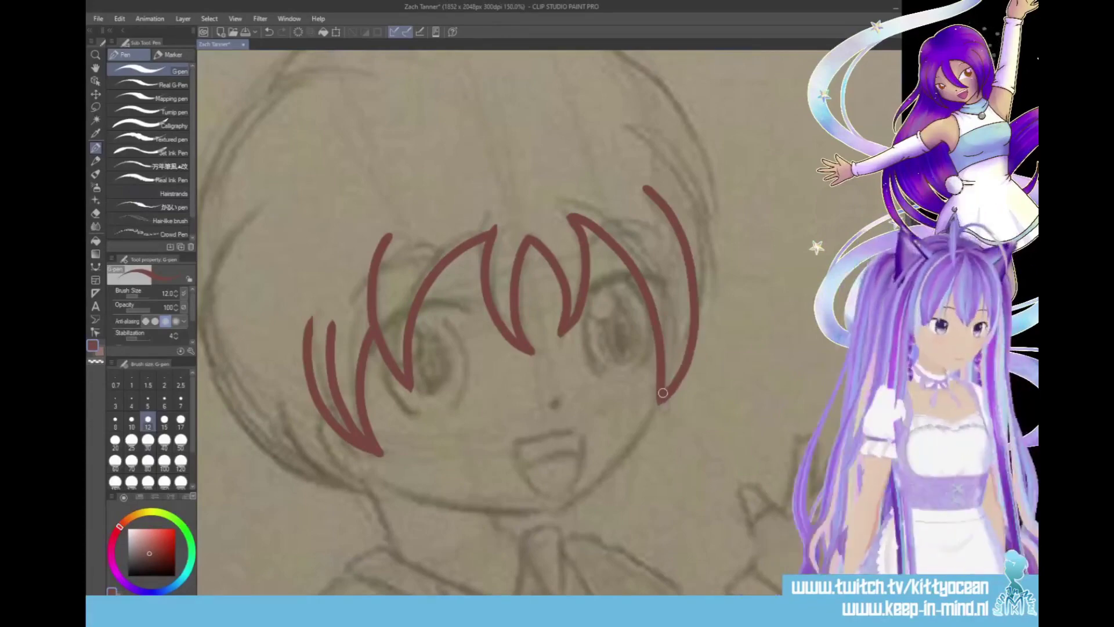
pyautogui.moveTo(629, 138)
pyautogui.mouseDown()
pyautogui.moveTo(718, 296)
pyautogui.moveTo(699, 331)
pyautogui.mouseUp()
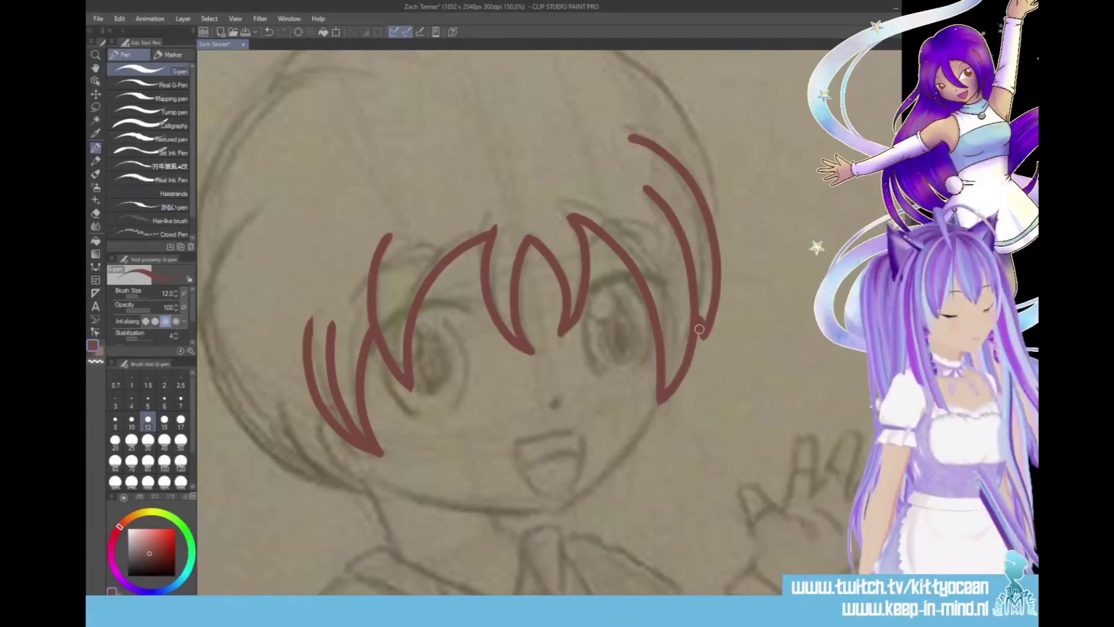
pyautogui.moveTo(317, 410); pyautogui.dragTo(371, 486)
# - Ink the small tuft at the crown and the outer hair contour down the right side of the head
pyautogui.scroll(5, 514, 322)
pyautogui.moveTo(415, 196)
pyautogui.mouseDown()
pyautogui.moveTo(715, 357)
pyautogui.moveTo(469, 149)
pyautogui.mouseUp()
pyautogui.moveTo(469, 150); pyautogui.dragTo(445, 172)
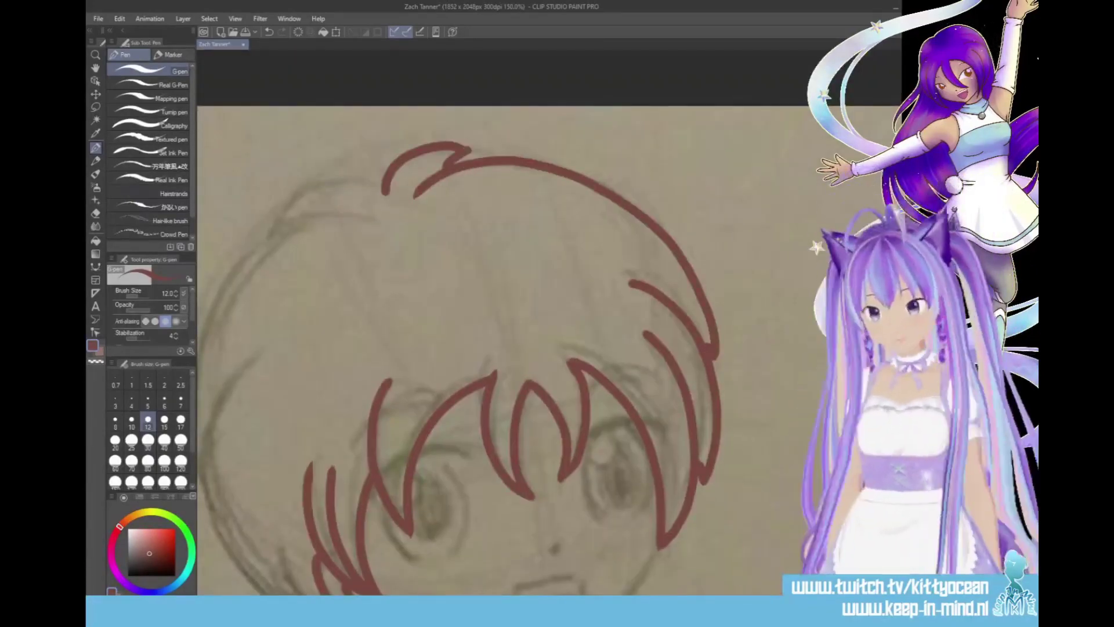
# - Ink the hair contour down the left side of the head to the nape, including its inner strands
pyautogui.hscroll(-5, 514, 322)
pyautogui.moveTo(598, 191); pyautogui.dragTo(491, 221)
pyautogui.moveTo(491, 222)
pyautogui.mouseDown()
pyautogui.moveTo(585, 228)
pyautogui.moveTo(420, 480)
pyautogui.mouseUp()
pyautogui.moveTo(469, 355); pyautogui.dragTo(420, 485)
pyautogui.scroll(-5, 513, 323)
pyautogui.moveTo(422, 281)
pyautogui.mouseDown()
pyautogui.moveTo(470, 388)
pyautogui.moveTo(564, 430)
pyautogui.mouseUp()
pyautogui.moveTo(496, 353); pyautogui.dragTo(552, 426)
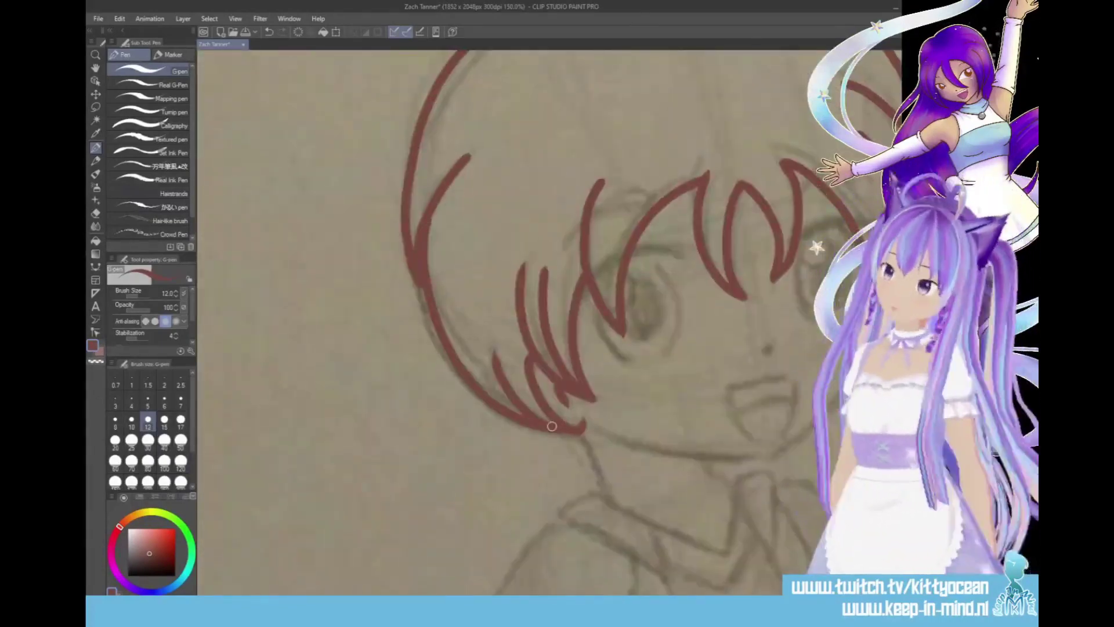
# - Ink the boy's jawline, upper eyelids and both sides of the neck
pyautogui.hscroll(4, 552, 427)
pyautogui.moveTo(672, 339)
pyautogui.mouseDown()
pyautogui.moveTo(574, 456)
pyautogui.moveTo(387, 426)
pyautogui.mouseUp()
pyautogui.moveTo(508, 463); pyautogui.dragTo(530, 485)
pyautogui.moveTo(377, 433); pyautogui.dragTo(403, 500)
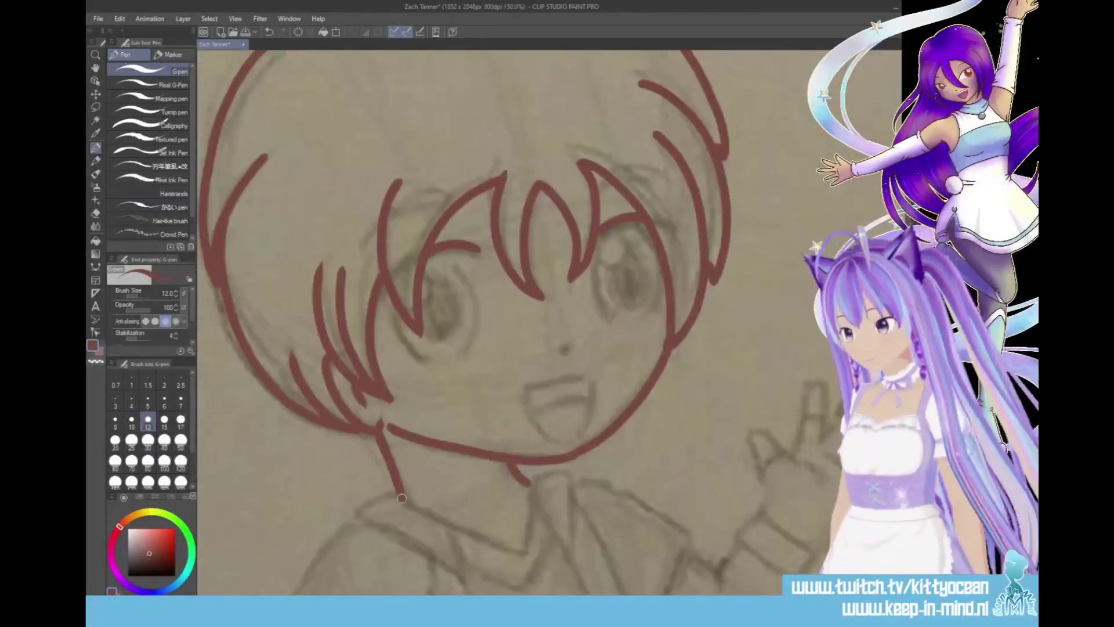
# - Ink both pointed flaps of the open shirt's collar
pyautogui.scroll(-5, 514, 322)
pyautogui.moveTo(398, 289); pyautogui.dragTo(466, 383)
pyautogui.moveTo(401, 303); pyautogui.dragTo(470, 396)
pyautogui.moveTo(513, 270); pyautogui.dragTo(575, 375)
pyautogui.moveTo(523, 270); pyautogui.dragTo(576, 377)
# - Ink the open shirt's left front panel and short sleeve, and the bent arm below that sleeve
pyautogui.scroll(-5, 514, 322)
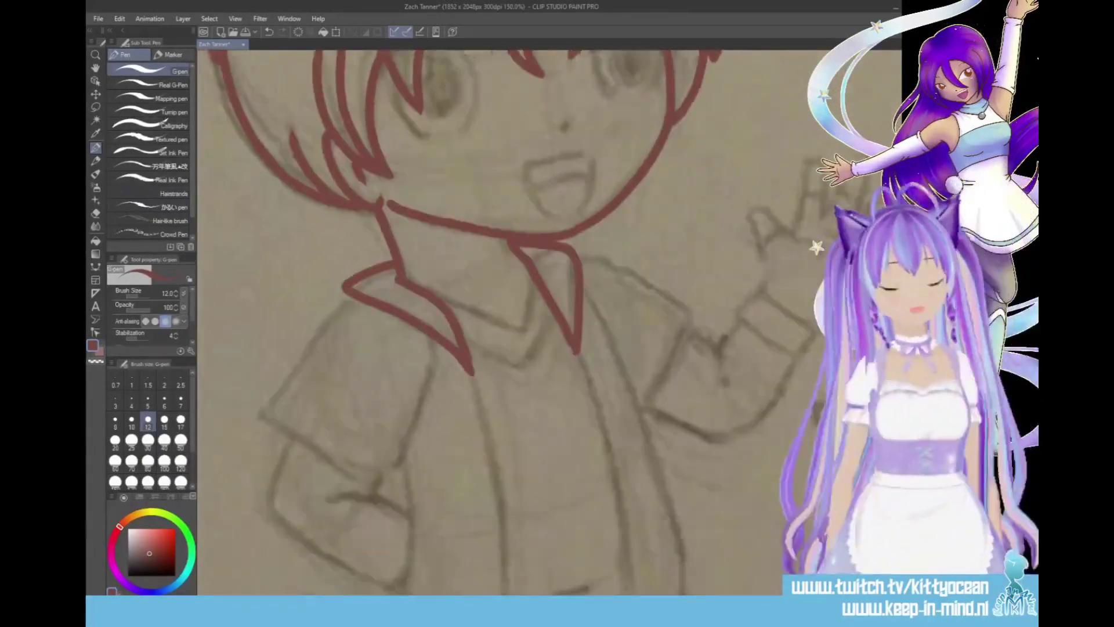
pyautogui.moveTo(469, 185); pyautogui.dragTo(506, 435)
pyautogui.moveTo(433, 181)
pyautogui.mouseDown()
pyautogui.moveTo(264, 239)
pyautogui.moveTo(360, 113)
pyautogui.mouseUp()
pyautogui.moveTo(407, 296); pyautogui.dragTo(507, 430)
pyautogui.moveTo(339, 313); pyautogui.dragTo(403, 331)
pyautogui.moveTo(287, 253); pyautogui.dragTo(394, 410)
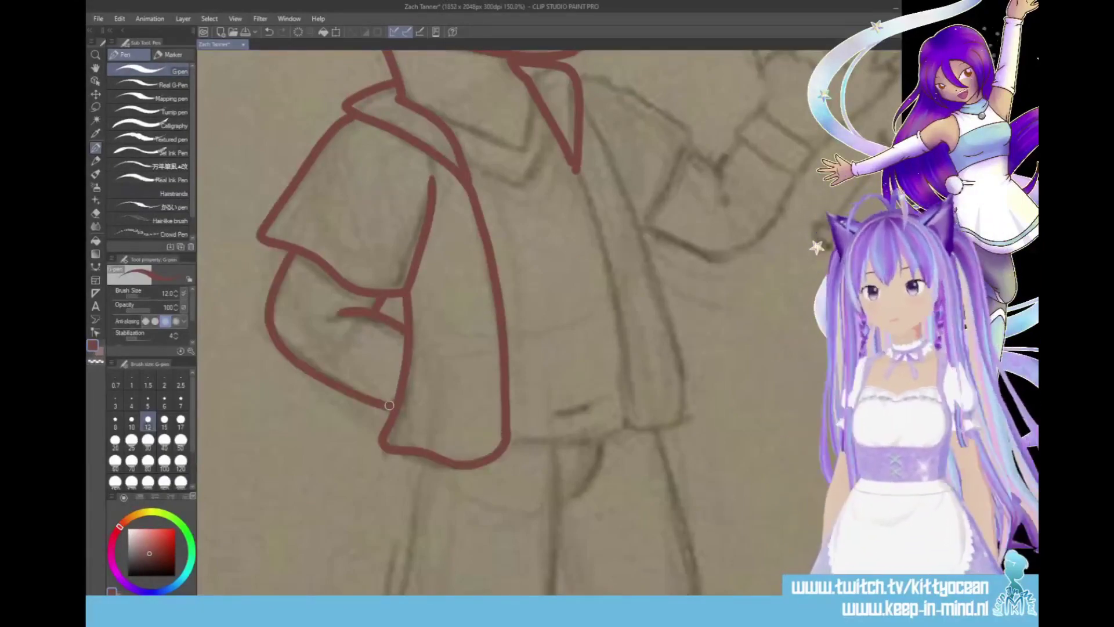
# - Ink the open shirt's right front panel and the short sleeve on the raised arm
pyautogui.moveTo(572, 154); pyautogui.dragTo(638, 424)
pyautogui.moveTo(583, 110); pyautogui.dragTo(686, 421)
pyautogui.scroll(5, 639, 348)
pyautogui.moveTo(583, 290); pyautogui.dragTo(647, 448)
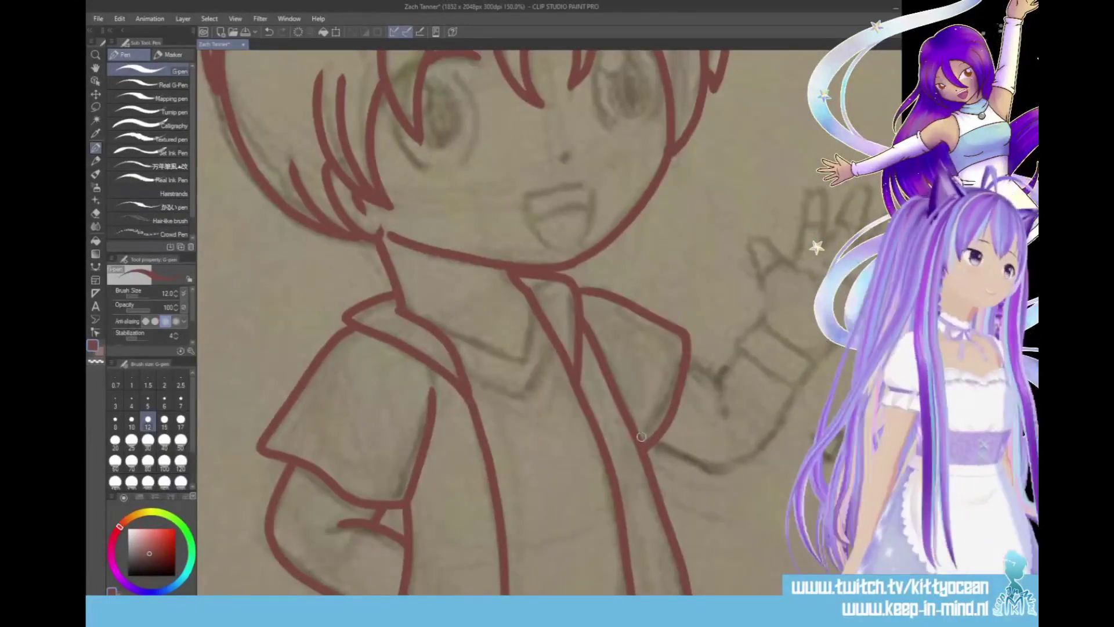
# - Ink the raised forearm from the sleeve to the wrist, including the crease at the elbow
pyautogui.moveTo(691, 359); pyautogui.dragTo(723, 402)
pyautogui.moveTo(718, 373); pyautogui.dragTo(739, 351)
pyautogui.moveTo(654, 442)
pyautogui.mouseDown()
pyautogui.moveTo(791, 374)
pyautogui.moveTo(734, 337)
pyautogui.mouseUp()
# - Ink the wristband and the waving hand, with its palm, thumb, four fingers and palm crease
pyautogui.scroll(2, 734, 348)
pyautogui.hscroll(5, 548, 325)
pyautogui.moveTo(588, 396)
pyautogui.mouseDown()
pyautogui.moveTo(617, 320)
pyautogui.moveTo(681, 318)
pyautogui.moveTo(701, 350)
pyautogui.mouseUp()
pyautogui.moveTo(732, 353)
pyautogui.mouseDown()
pyautogui.moveTo(639, 433)
pyautogui.moveTo(733, 351)
pyautogui.mouseUp()
pyautogui.moveTo(584, 350); pyautogui.dragTo(602, 335)
pyautogui.moveTo(626, 300); pyautogui.dragTo(681, 295)
pyautogui.moveTo(693, 326); pyautogui.dragTo(708, 309)
pyautogui.moveTo(708, 367); pyautogui.dragTo(730, 347)
pyautogui.moveTo(607, 348); pyautogui.dragTo(648, 366)
pyautogui.moveTo(720, 368); pyautogui.dragTo(731, 358)
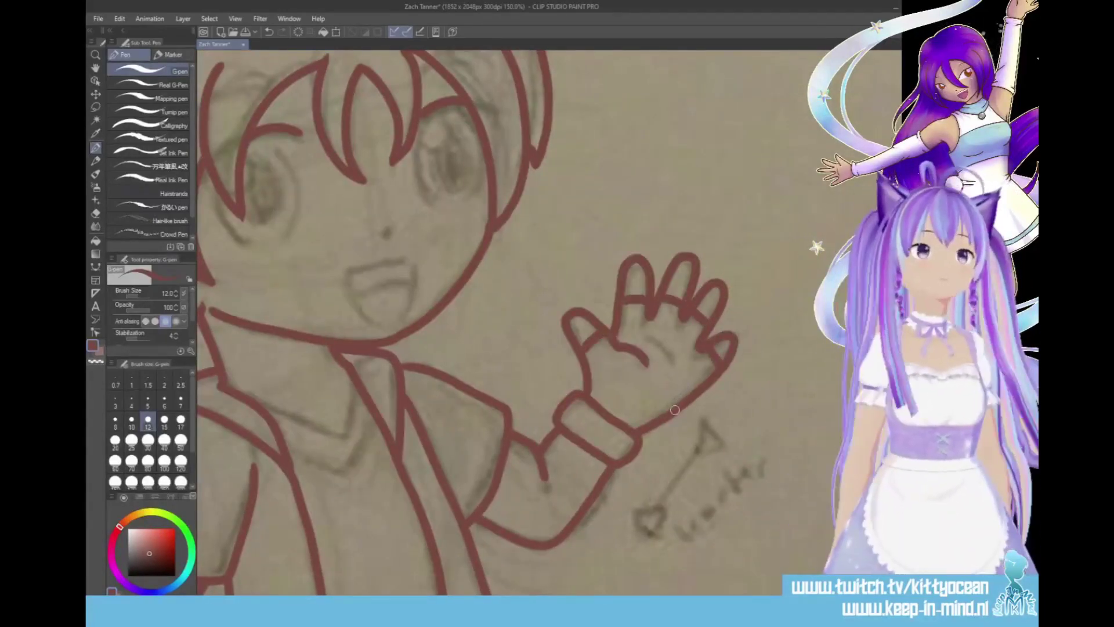
# - Ink the undershirt's hem between the open shirt panels and its double V-shaped neckline
pyautogui.scroll(-10, 685, 442)
pyautogui.moveTo(380, 253); pyautogui.dragTo(421, 243)
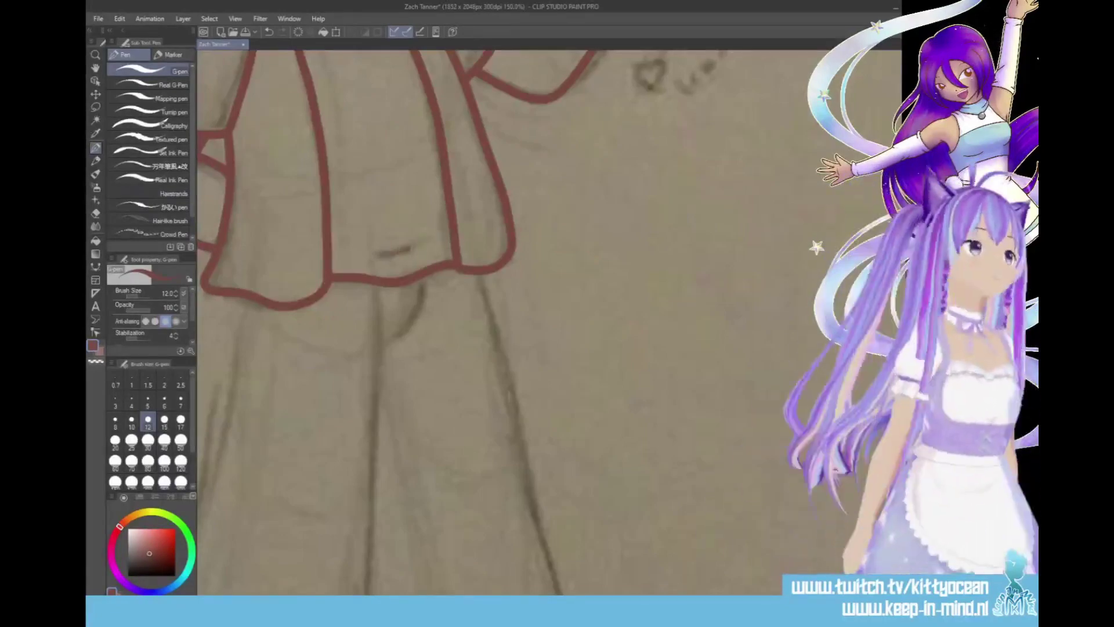
pyautogui.scroll(6, 549, 322)
pyautogui.moveTo(277, 221); pyautogui.dragTo(351, 282)
pyautogui.moveTo(293, 301); pyautogui.dragTo(371, 250)
# - Ink the flared trousers with the centre line, both outer leg edges, the fly curve and the wavy bottom hems
pyautogui.scroll(-9, 548, 322)
pyautogui.hscroll(-4, 548, 322)
pyautogui.moveTo(572, 135); pyautogui.dragTo(555, 566)
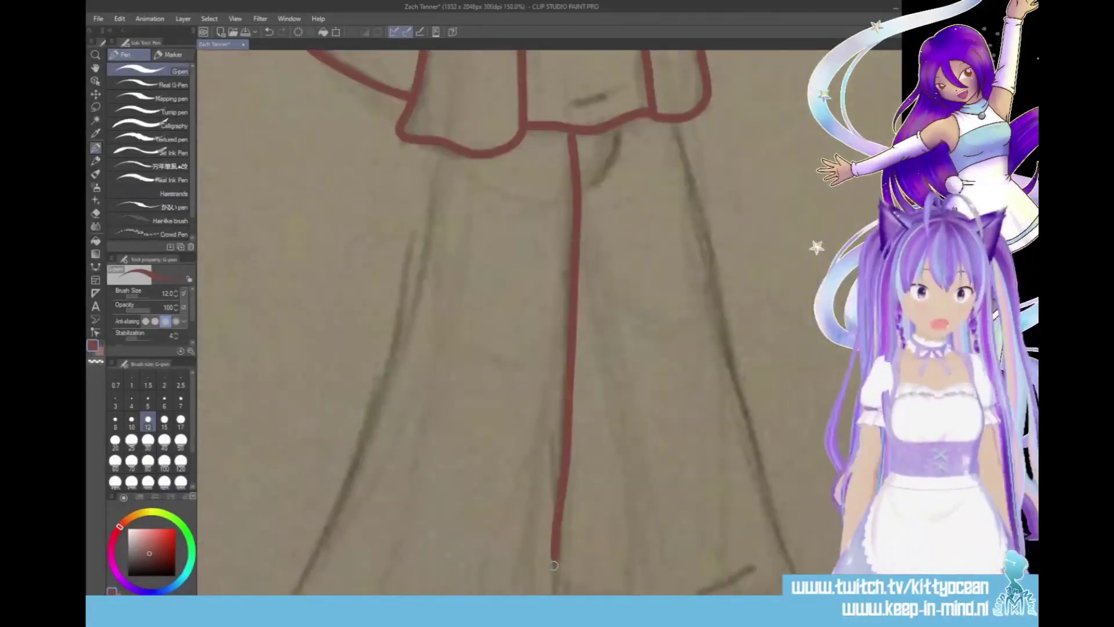
pyautogui.moveTo(436, 146); pyautogui.dragTo(324, 556)
pyautogui.moveTo(583, 193); pyautogui.dragTo(622, 129)
pyautogui.moveTo(671, 82); pyautogui.dragTo(778, 490)
pyautogui.scroll(-4, 778, 491)
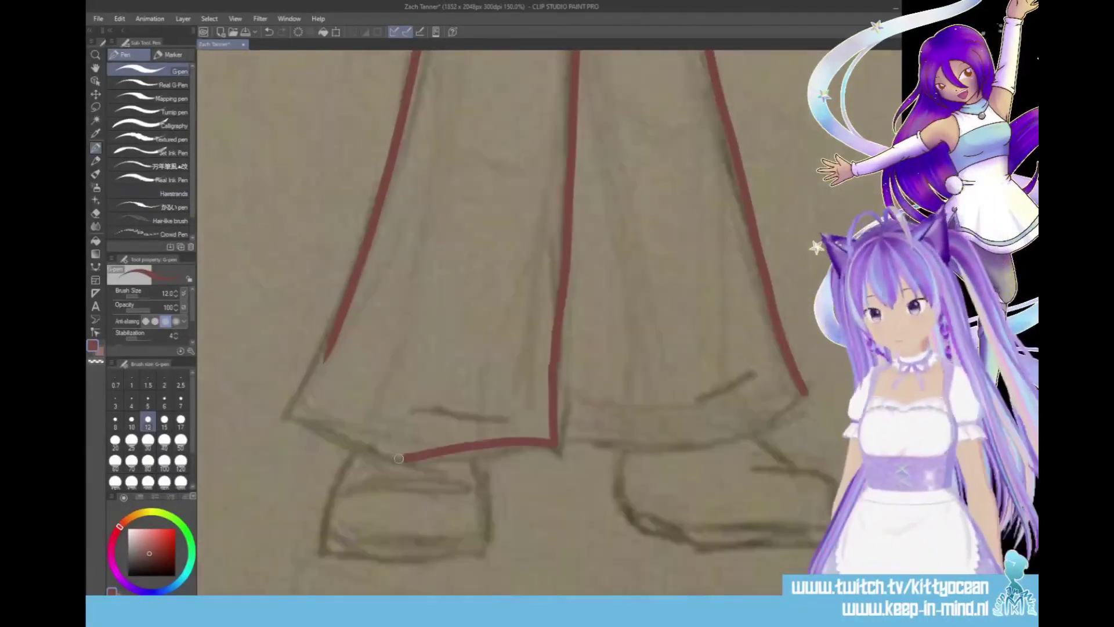
pyautogui.moveTo(290, 415)
pyautogui.mouseDown()
pyautogui.moveTo(552, 447)
pyautogui.moveTo(804, 390)
pyautogui.mouseUp()
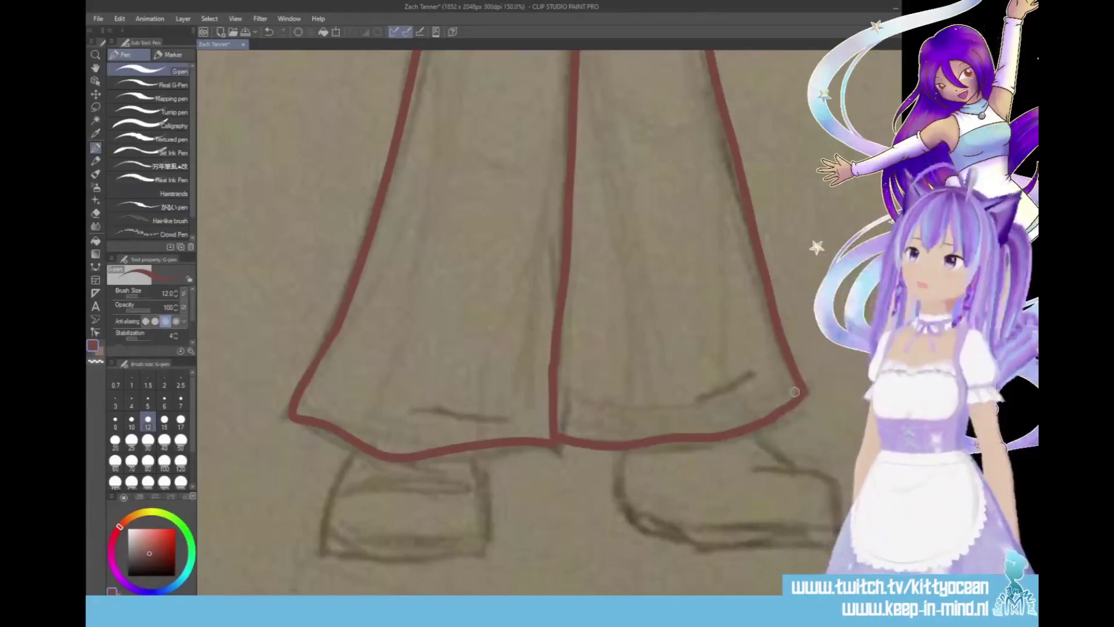
# - Ink both shoes below the trouser hems, including their sole lines
pyautogui.scroll(-3, 795, 392)
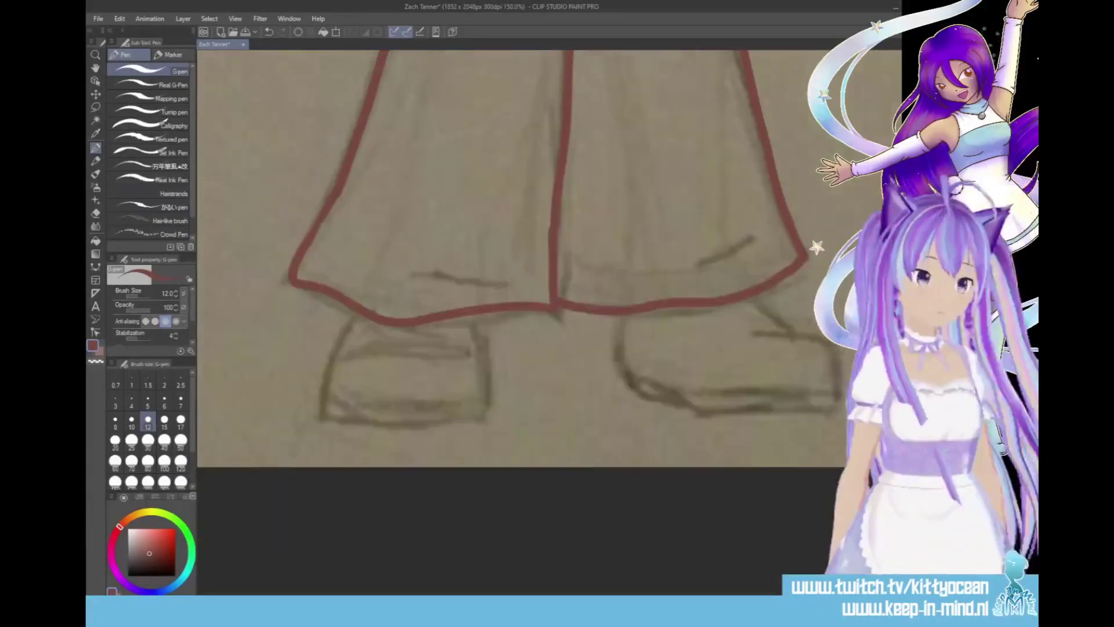
pyautogui.moveTo(354, 311); pyautogui.dragTo(473, 427)
pyautogui.moveTo(472, 315); pyautogui.dragTo(474, 426)
pyautogui.moveTo(332, 363)
pyautogui.mouseDown()
pyautogui.moveTo(435, 353)
pyautogui.moveTo(485, 365)
pyautogui.mouseUp()
pyautogui.moveTo(325, 399); pyautogui.dragTo(487, 397)
pyautogui.moveTo(616, 315)
pyautogui.mouseDown()
pyautogui.moveTo(655, 388)
pyautogui.moveTo(841, 399)
pyautogui.mouseUp()
pyautogui.moveTo(737, 299); pyautogui.dragTo(841, 377)
pyautogui.moveTo(620, 380); pyautogui.dragTo(838, 382)
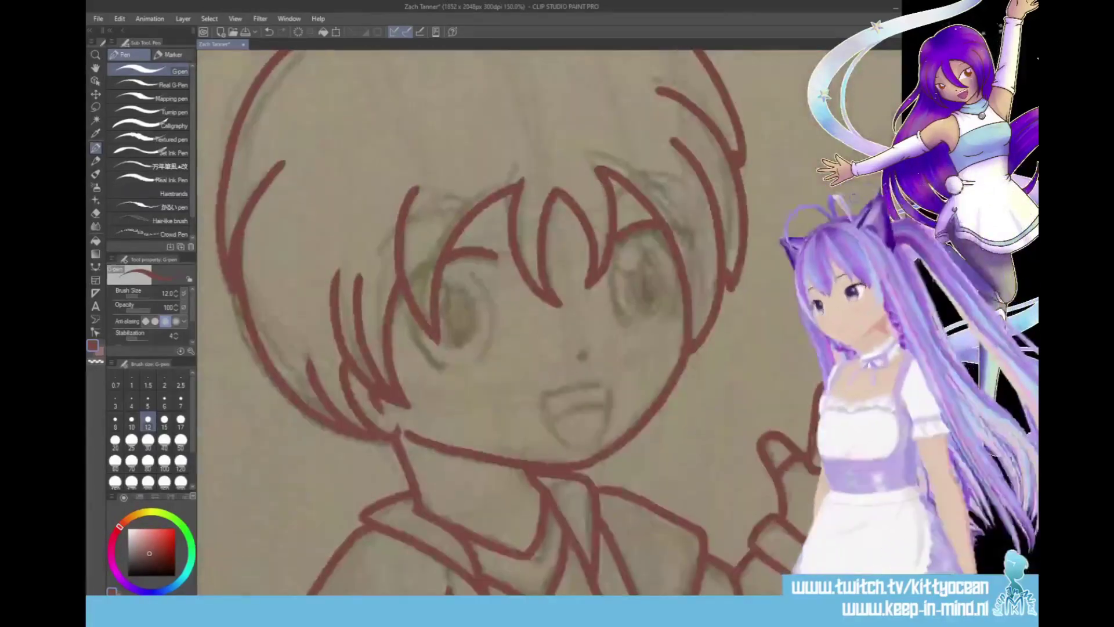
# - Paint both of the boy's eyes as solid ovals in a lighter red
pyautogui.moveTo(417, 333)
pyautogui.mouseDown()
pyautogui.moveTo(449, 325)
pyautogui.moveTo(435, 343)
pyautogui.moveTo(450, 283)
pyautogui.moveTo(470, 321)
pyautogui.mouseUp()
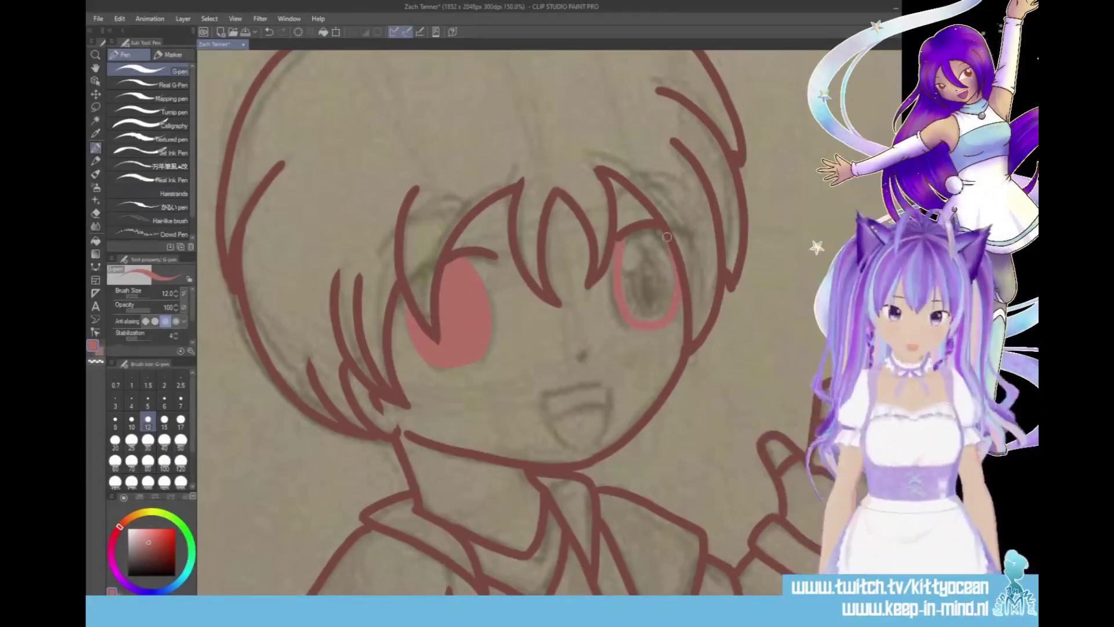
pyautogui.moveTo(667, 237); pyautogui.dragTo(638, 303)
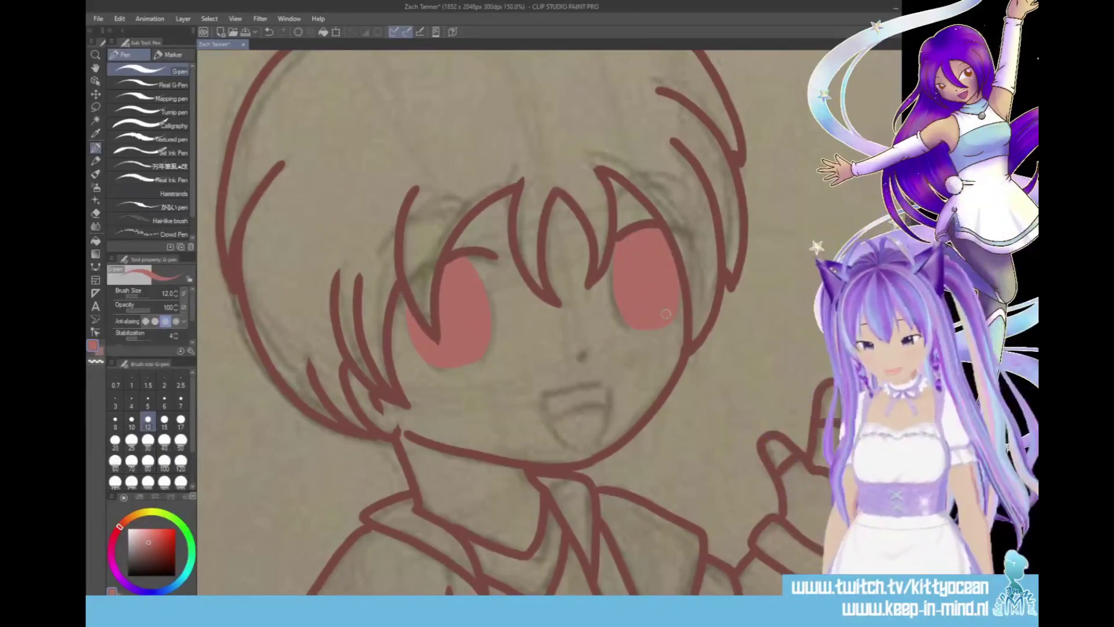
pyautogui.scroll(-3, 661, 307)
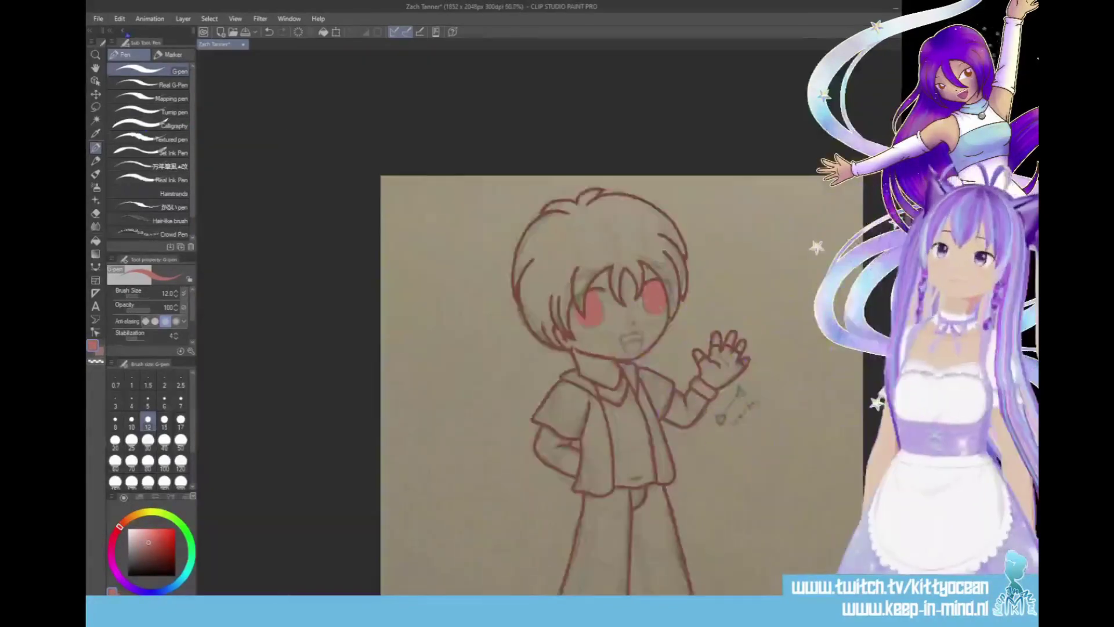
# - Outline the open smiling mouth in the lighter red, with a curved line separating teeth and tongue
pyautogui.press('h')
pyautogui.press('h')
pyautogui.scroll(3, 731, 327)
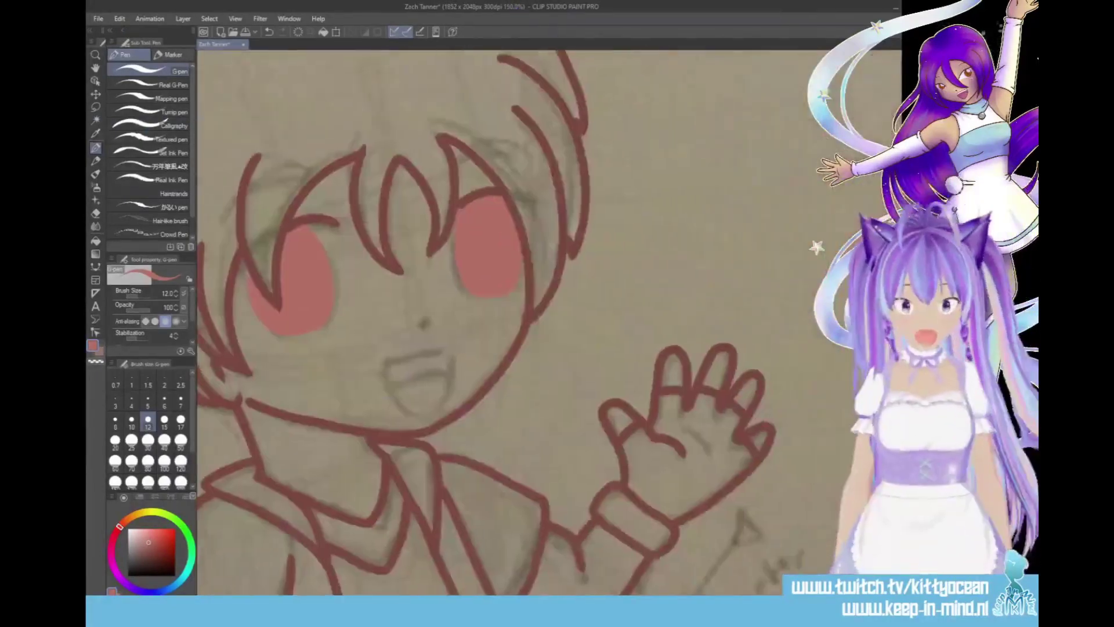
pyautogui.moveTo(451, 343)
pyautogui.mouseDown()
pyautogui.moveTo(381, 367)
pyautogui.moveTo(449, 345)
pyautogui.moveTo(464, 381)
pyautogui.mouseUp()
pyautogui.hotkey('ctrl', 'z')
pyautogui.moveTo(388, 375); pyautogui.dragTo(445, 370)
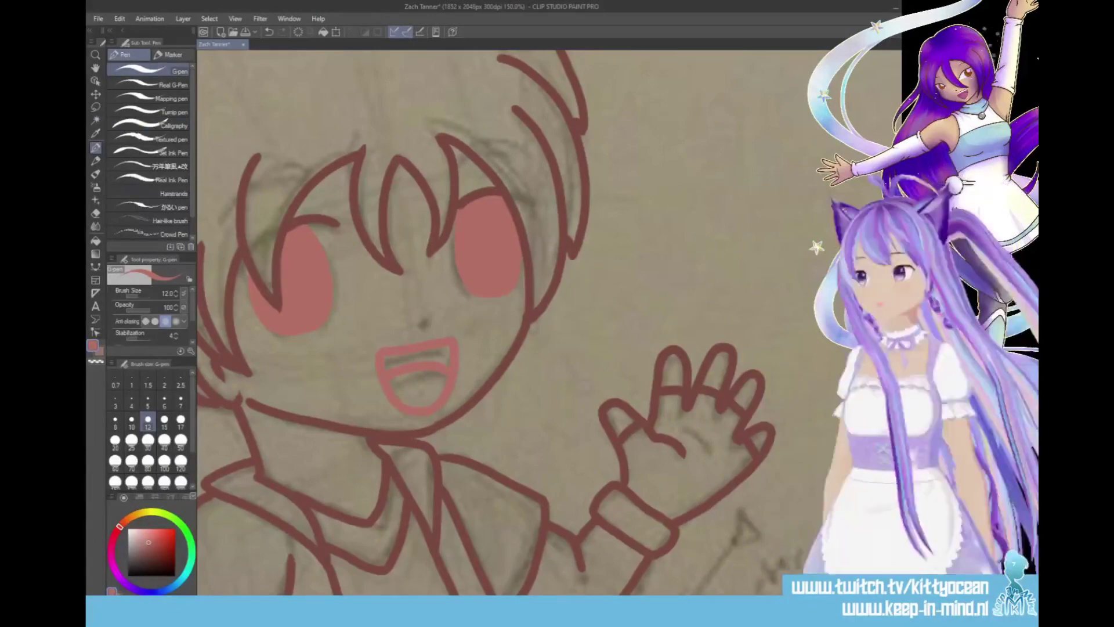
# - Select the area around the figure, including the gap inside the bent arm, and invert it to select the silhouette
pyautogui.scroll(-4, 552, 322)
pyautogui.moveTo(553, 322); pyautogui.dragTo(552, 189)
pyautogui.press('w')
pyautogui.click(418, 256)
pyautogui.keyDown('shift'); pyautogui.click(485, 270); pyautogui.keyUp('shift')
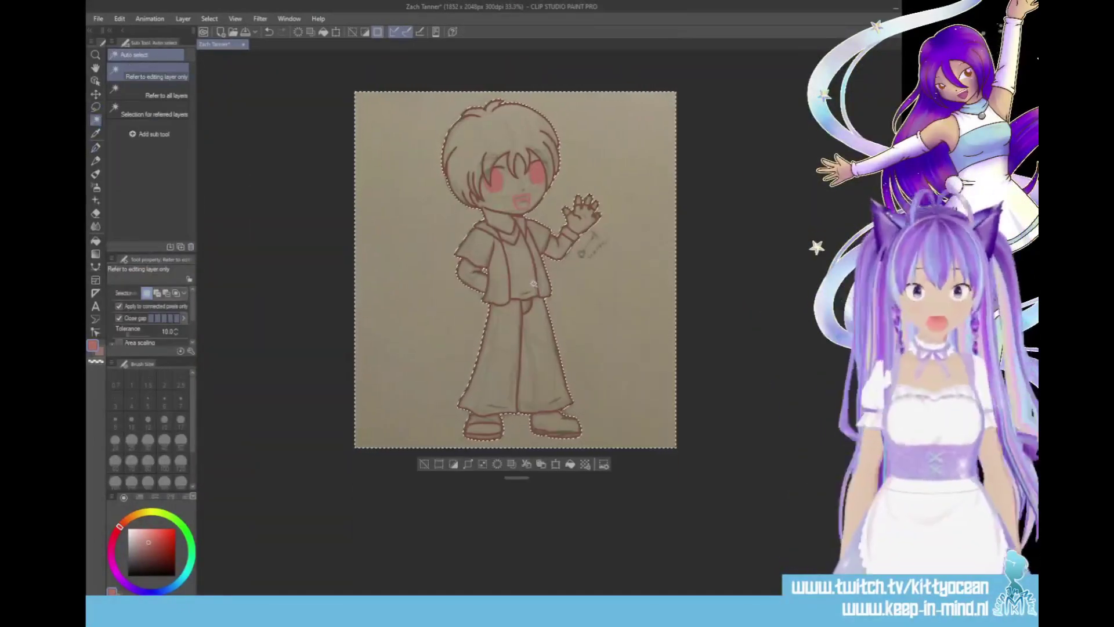
pyautogui.hotkey('ctrl', 'shift', 'i')
# - Fill the selected silhouette with pale pink beneath the lines and clear the selection
pyautogui.click(134, 533)
pyautogui.click(96, 241)
pyautogui.click(498, 273)
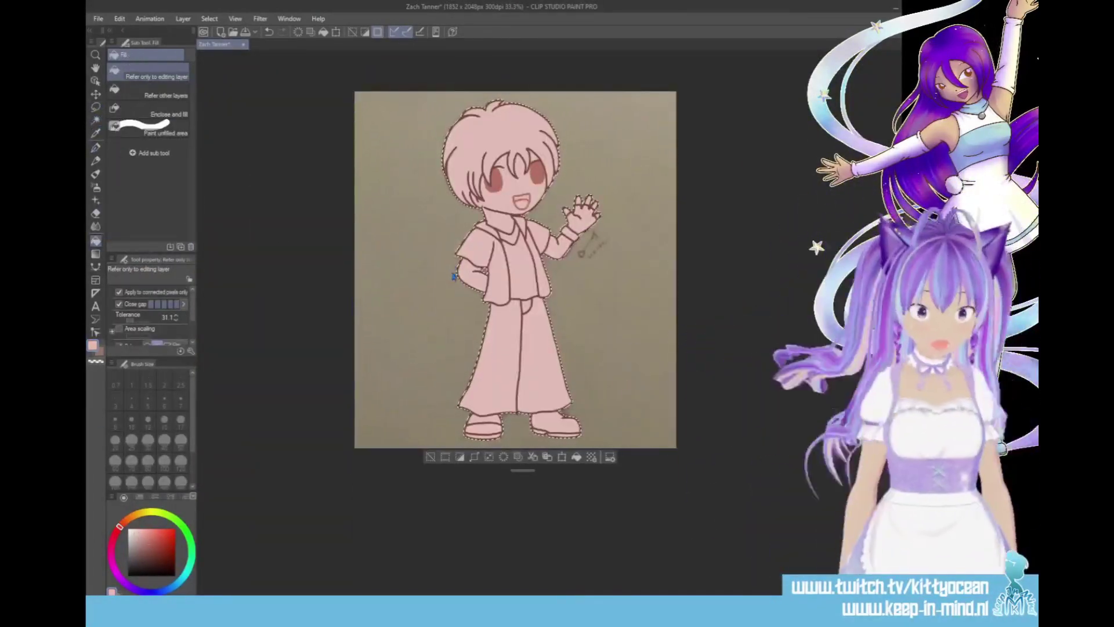
pyautogui.hotkey('ctrl', 'd')
# - Save the coloured figure as a PNG file with a transparent background
pyautogui.click(98, 18)
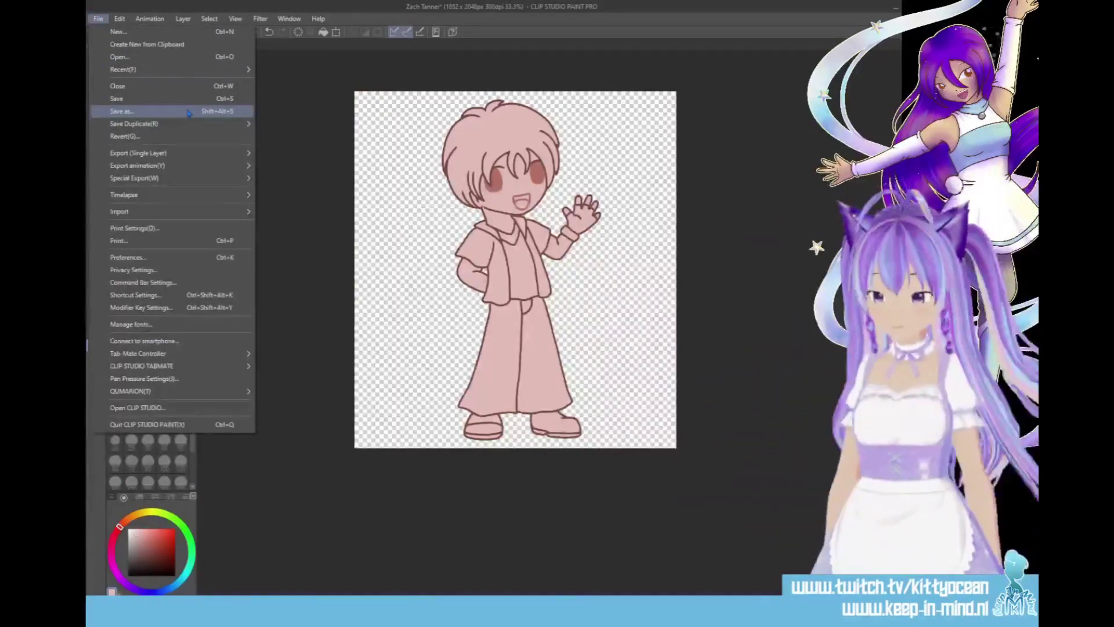
pyautogui.click(188, 112)
pyautogui.press('Return')
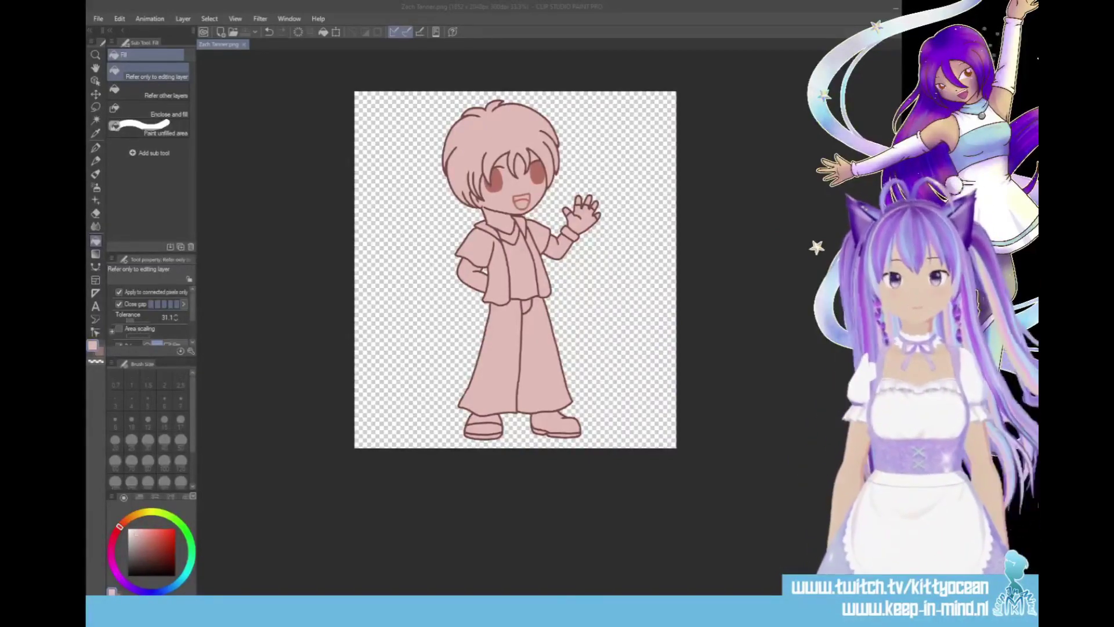
# - Retouch the dark red line beside the gap between the bent arm and torso, and save the PNG
pyautogui.scroll(3, 480, 322)
pyautogui.moveTo(480, 322); pyautogui.dragTo(480, 557)
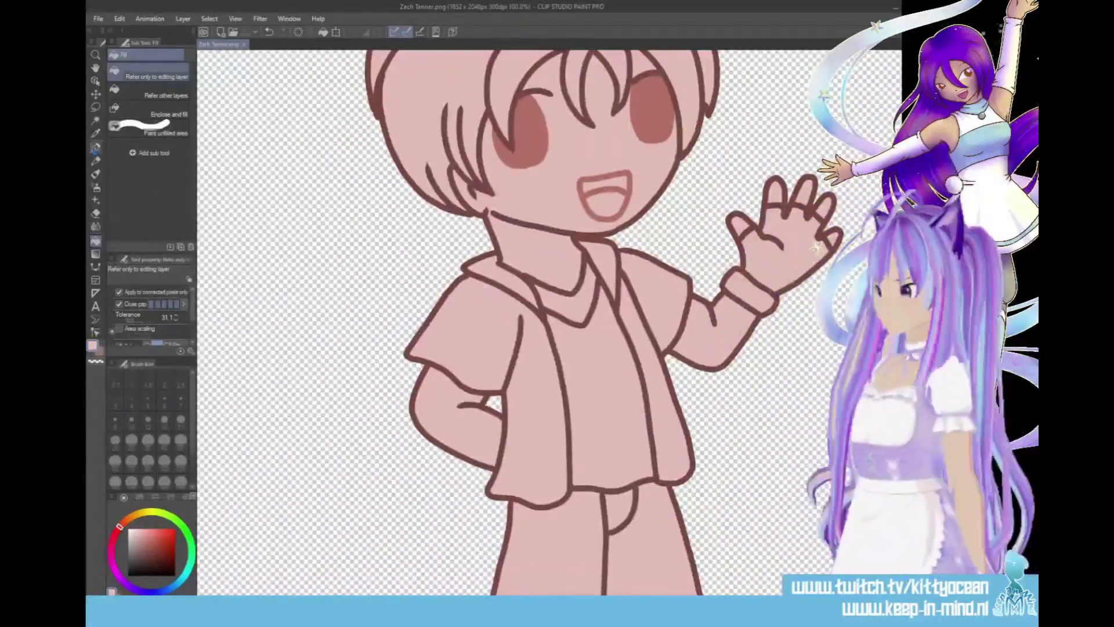
pyautogui.press('p')
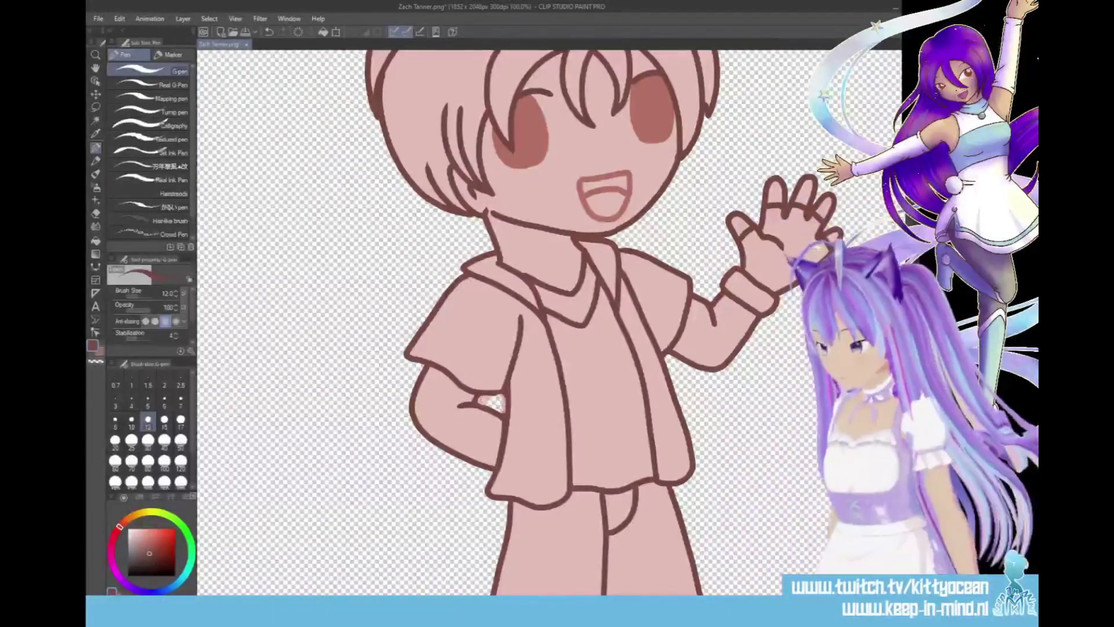
pyautogui.moveTo(504, 396); pyautogui.dragTo(504, 421)
pyautogui.moveTo(749, 232)
pyautogui.mouseDown()
pyautogui.moveTo(579, 401)
pyautogui.moveTo(621, 369)
pyautogui.mouseUp()
pyautogui.moveTo(622, 369)
pyautogui.mouseDown()
pyautogui.moveTo(652, 357)
pyautogui.moveTo(657, 392)
pyautogui.moveTo(619, 453)
pyautogui.mouseUp()
pyautogui.hotkey('ctrl', 'z')
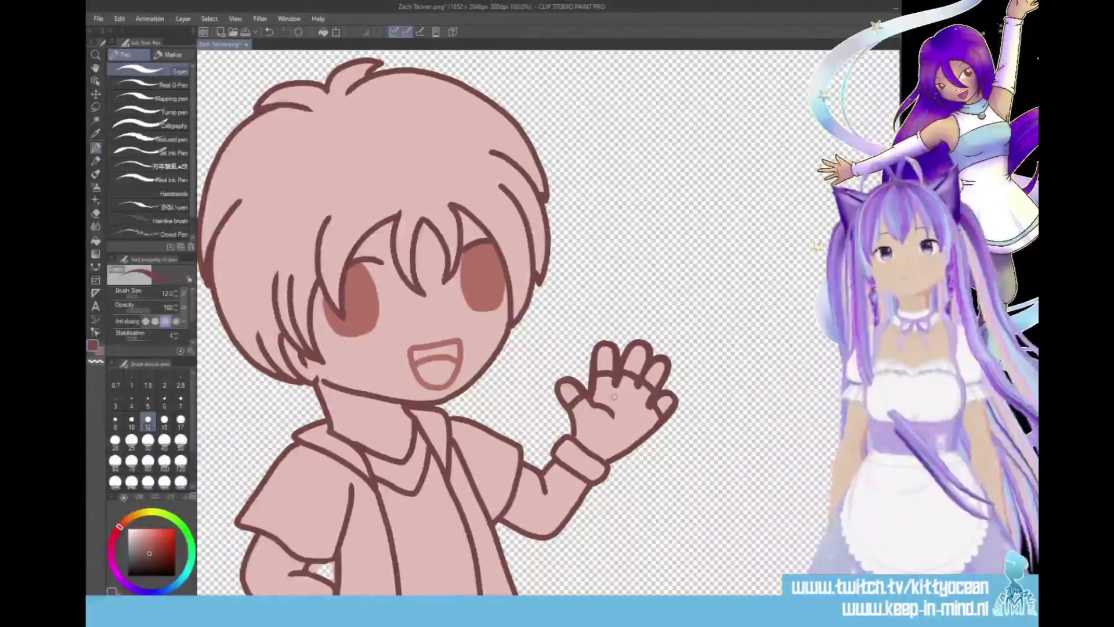
pyautogui.hotkey('ctrl', 's')
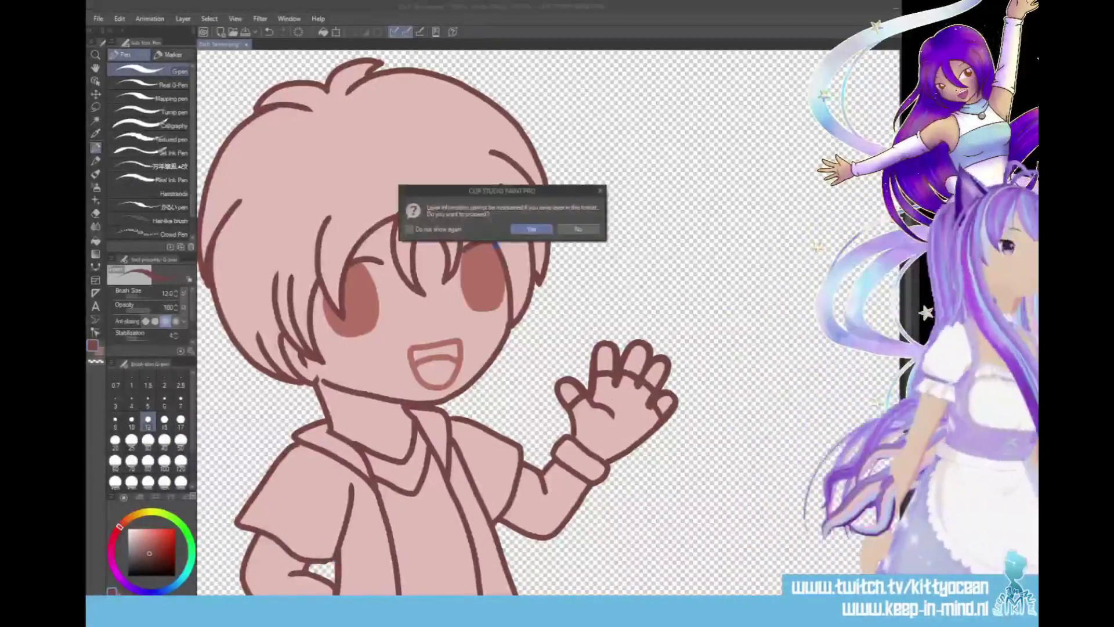
pyautogui.press('Return')
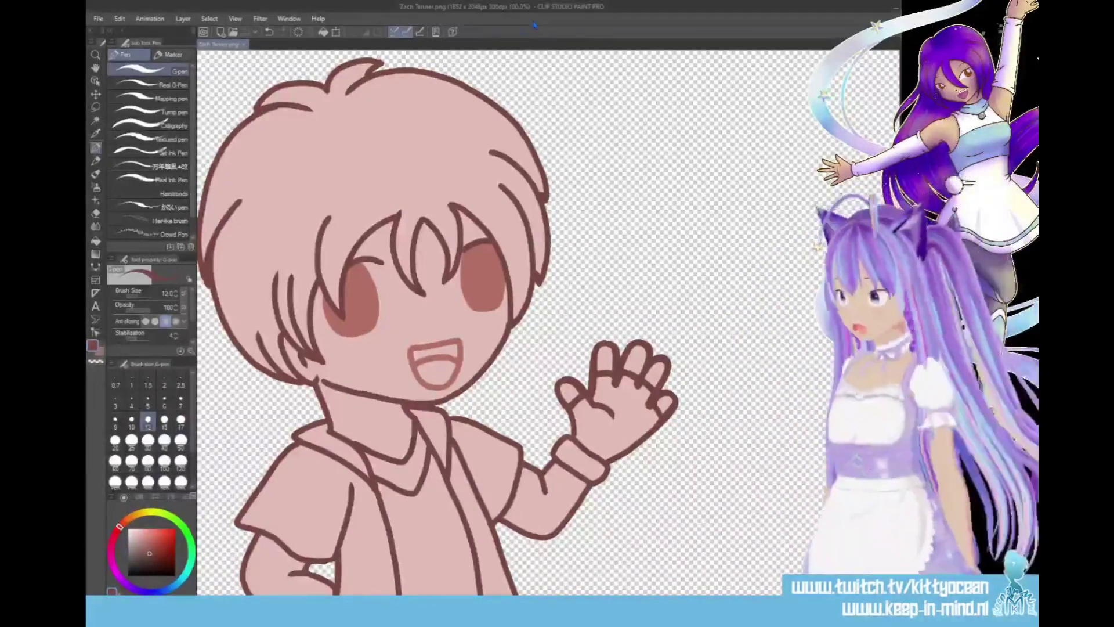
# - Retouch the waving hand's outline below the thumb and sample the pale pink fill colour from the little finger
pyautogui.hotkey('ctrl', '+')
pyautogui.moveTo(593, 540)
pyautogui.mouseDown()
pyautogui.moveTo(581, 437)
pyautogui.moveTo(572, 487)
pyautogui.mouseUp()
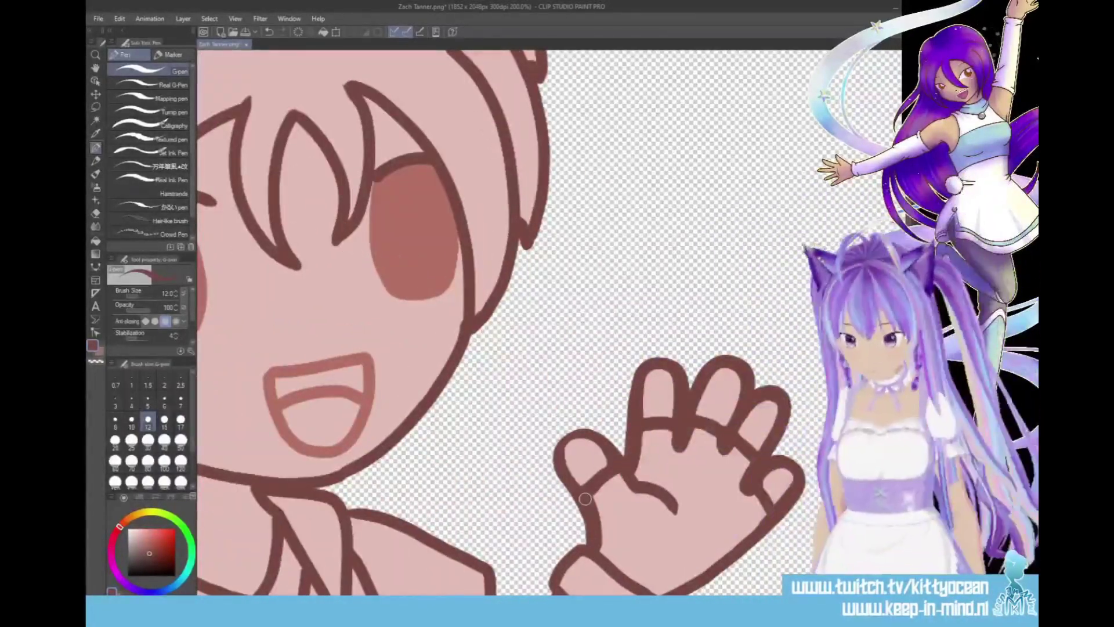
pyautogui.keyDown('alt'); pyautogui.click(779, 487); pyautogui.keyUp('alt')
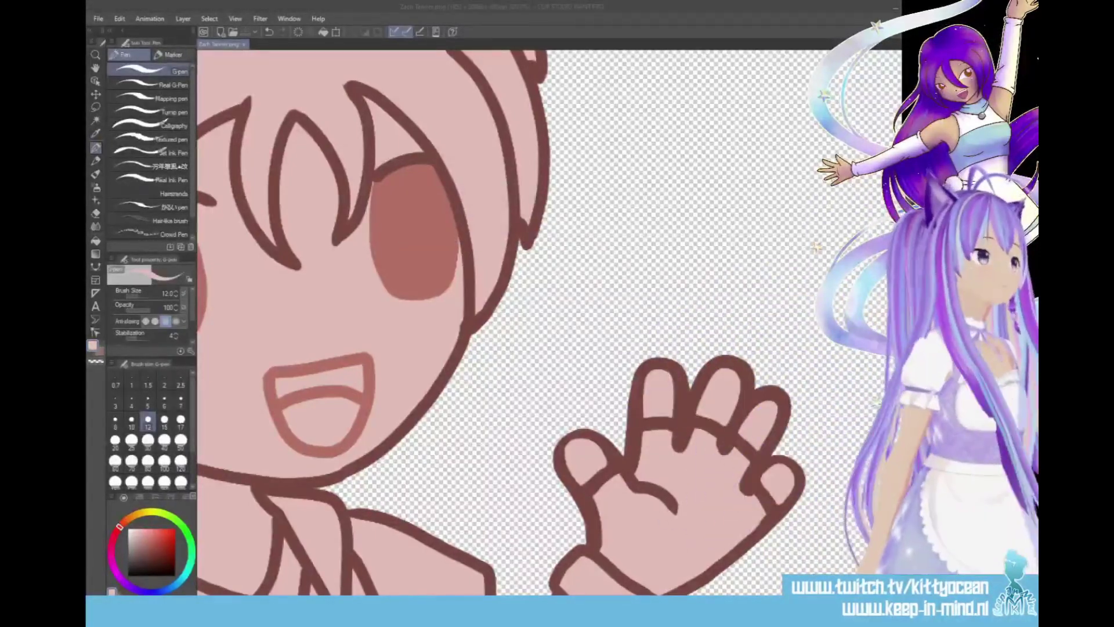
pyautogui.scroll(-3, 549, 322)
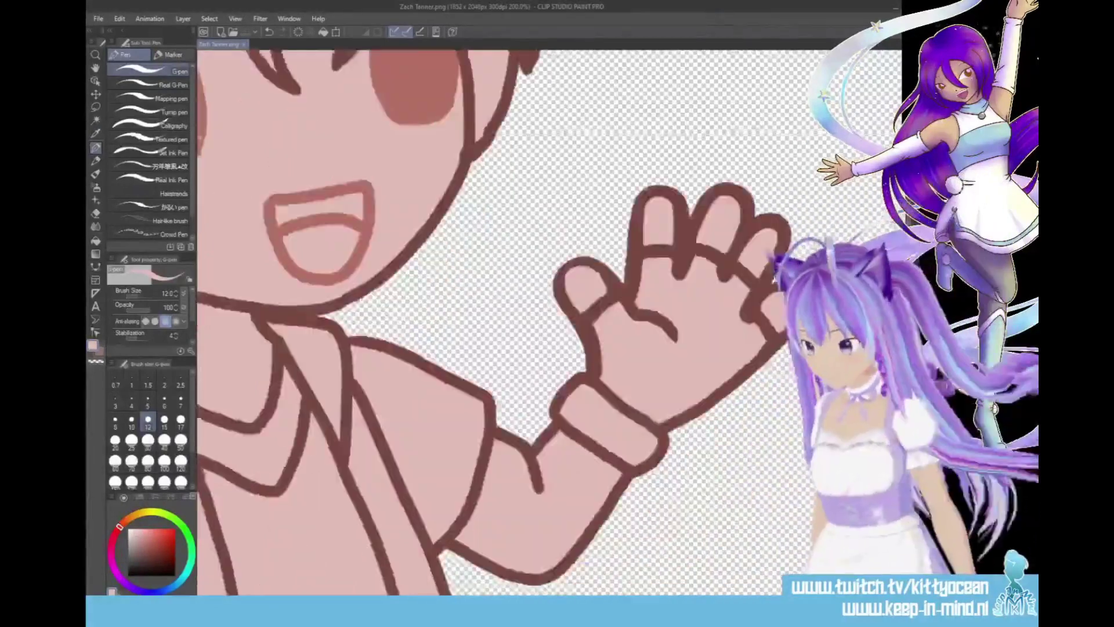
# - Undo the last touch-up, sample the line colour from the hand's outline again, and save the PNG
pyautogui.hotkey('ctrl', 'z')
pyautogui.keyDown('alt'); pyautogui.click(749, 358); pyautogui.keyUp('alt')
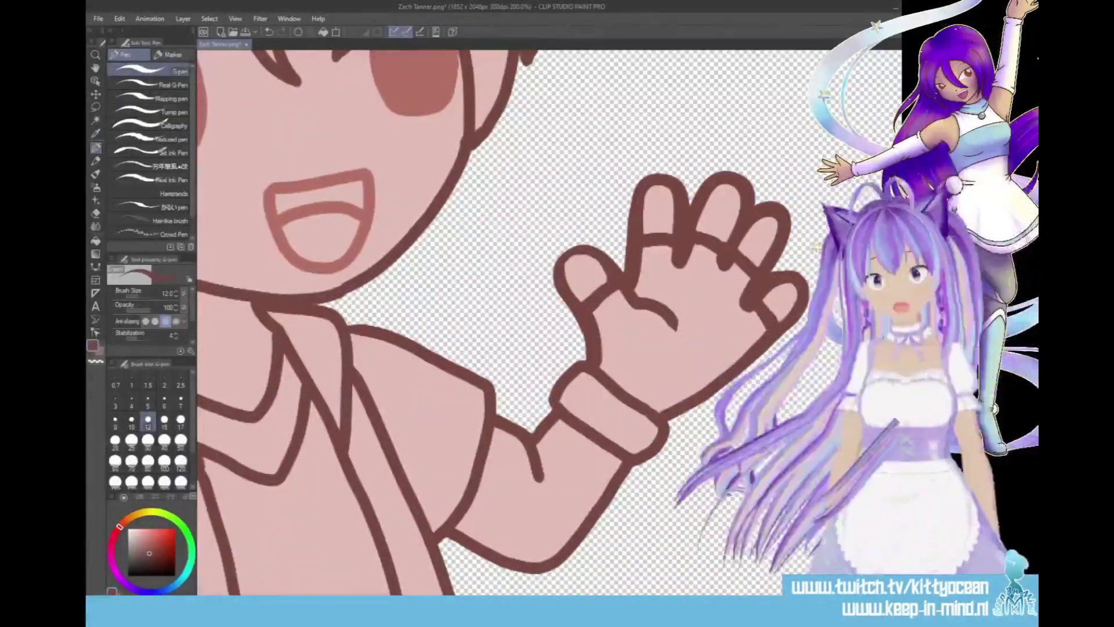
pyautogui.keyDown('alt'); pyautogui.click(448, 422); pyautogui.keyUp('alt')
pyautogui.keyDown('alt'); pyautogui.click(781, 321); pyautogui.keyUp('alt')
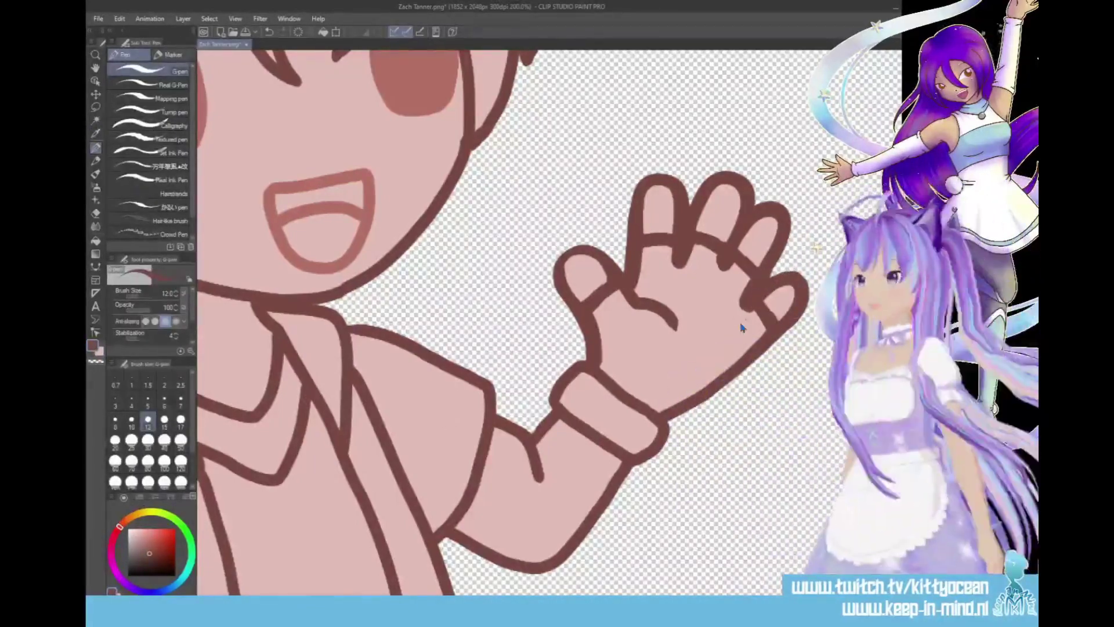
pyautogui.hotkey('ctrl', 's')
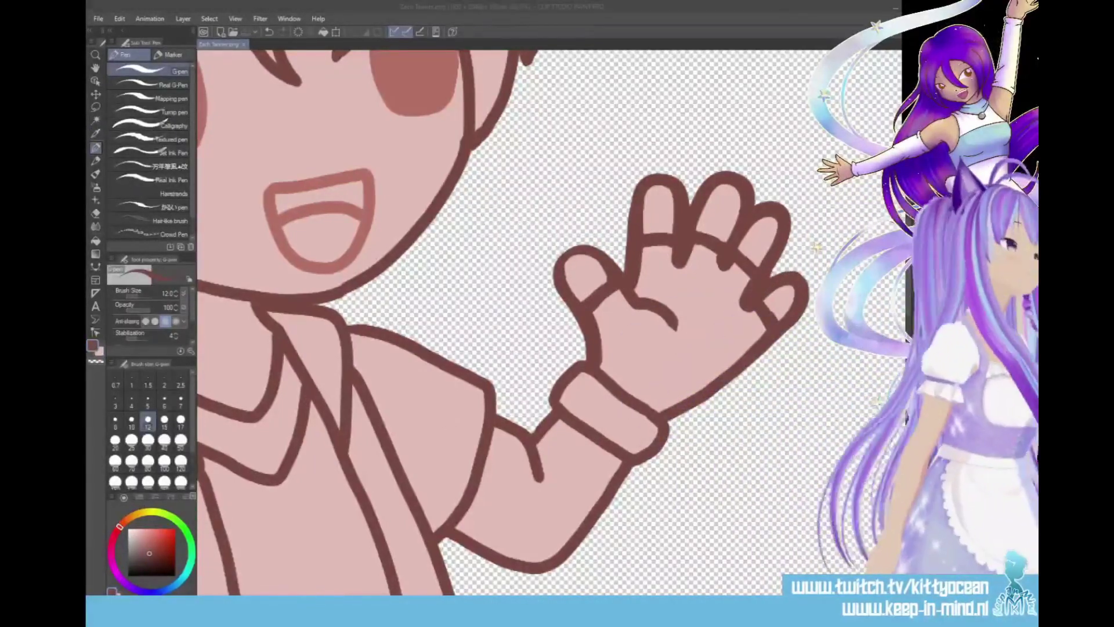
# - Touch up the outline at the little finger and the base of the palm, and save the PNG again
pyautogui.click(615, 7)
pyautogui.hscroll(5, 581, 302)
pyautogui.moveTo(469, 301); pyautogui.dragTo(489, 328)
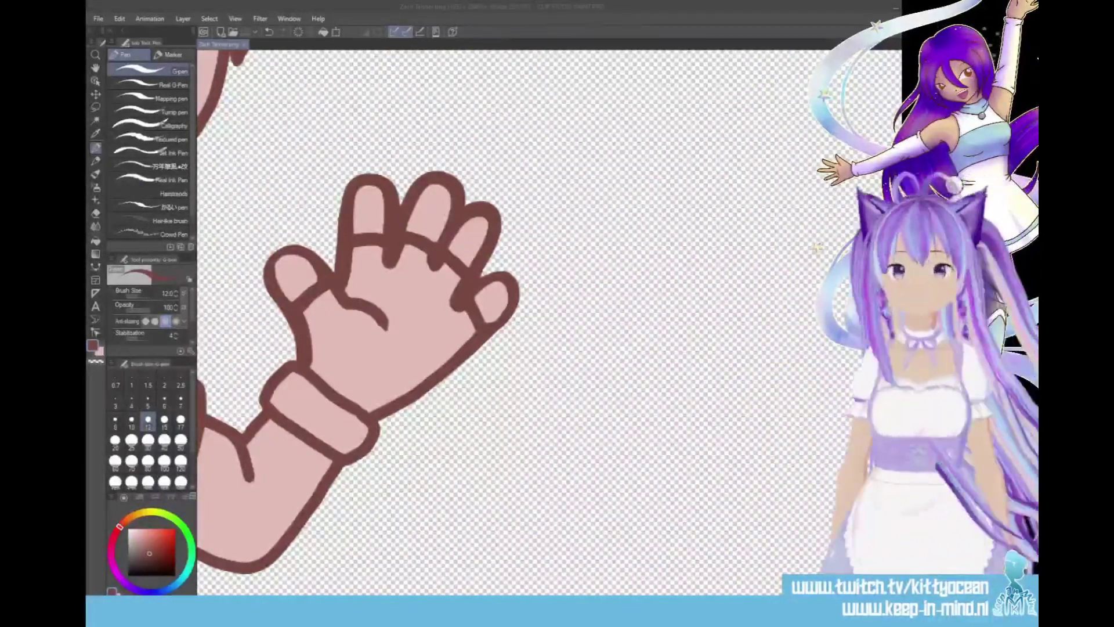
pyautogui.moveTo(379, 415)
pyautogui.mouseDown()
pyautogui.moveTo(516, 297)
pyautogui.moveTo(376, 410)
pyautogui.mouseUp()
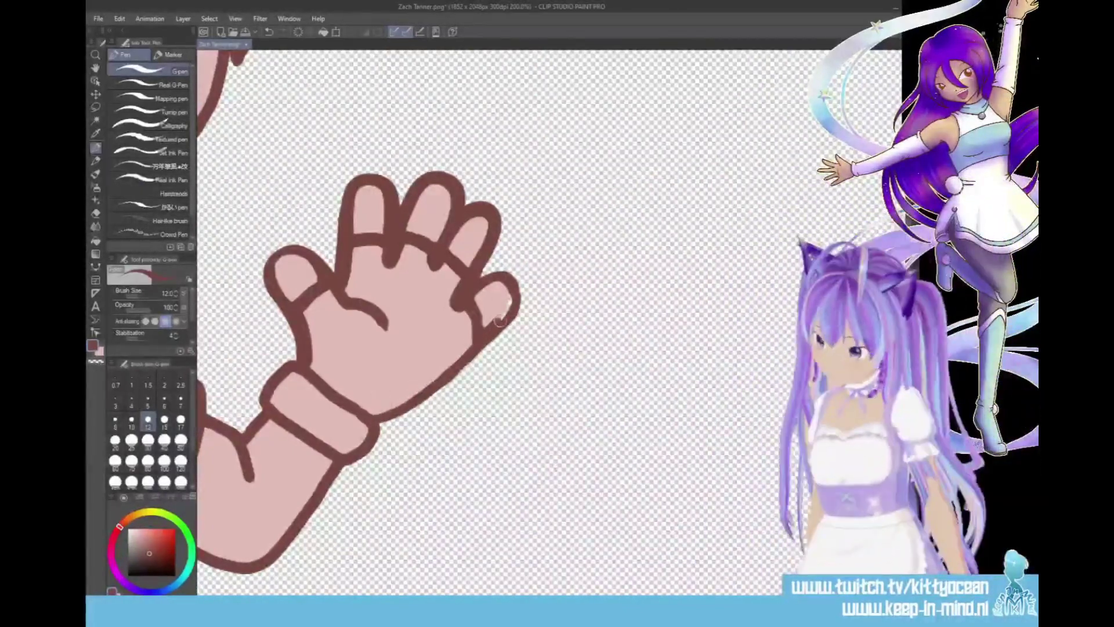
pyautogui.hotkey('ctrl', 's')
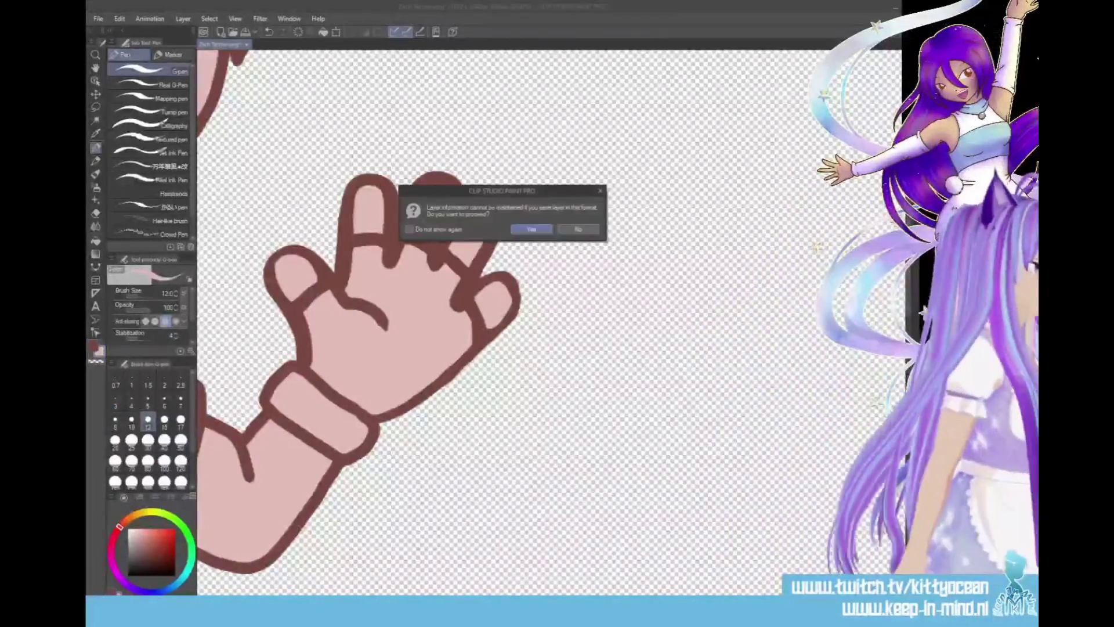
pyautogui.press('Return')
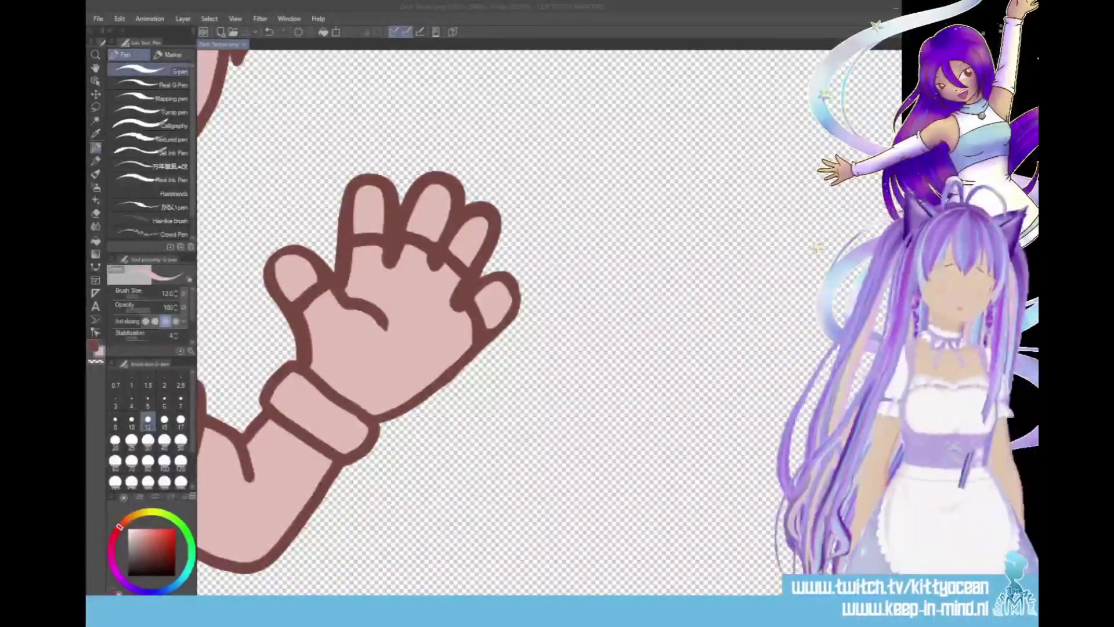
# - Save the drawing as a separate file and bring up the pencil sketch of the boy with both hands on his hips
pyautogui.click(98, 18)
pyautogui.click(125, 110)
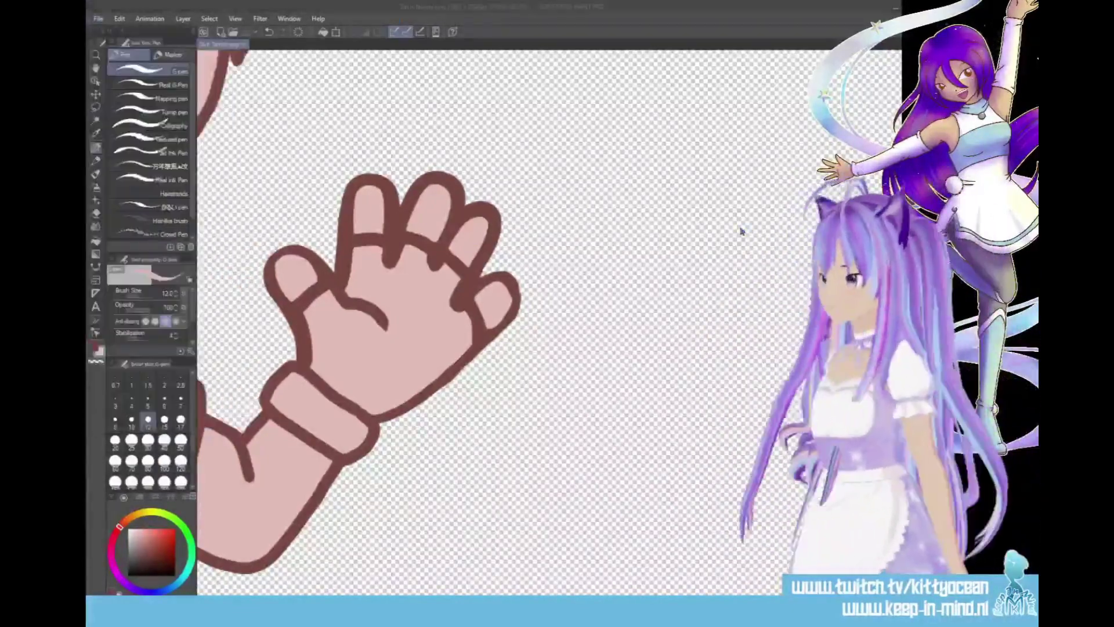
pyautogui.click(98, 19)
pyautogui.click(125, 110)
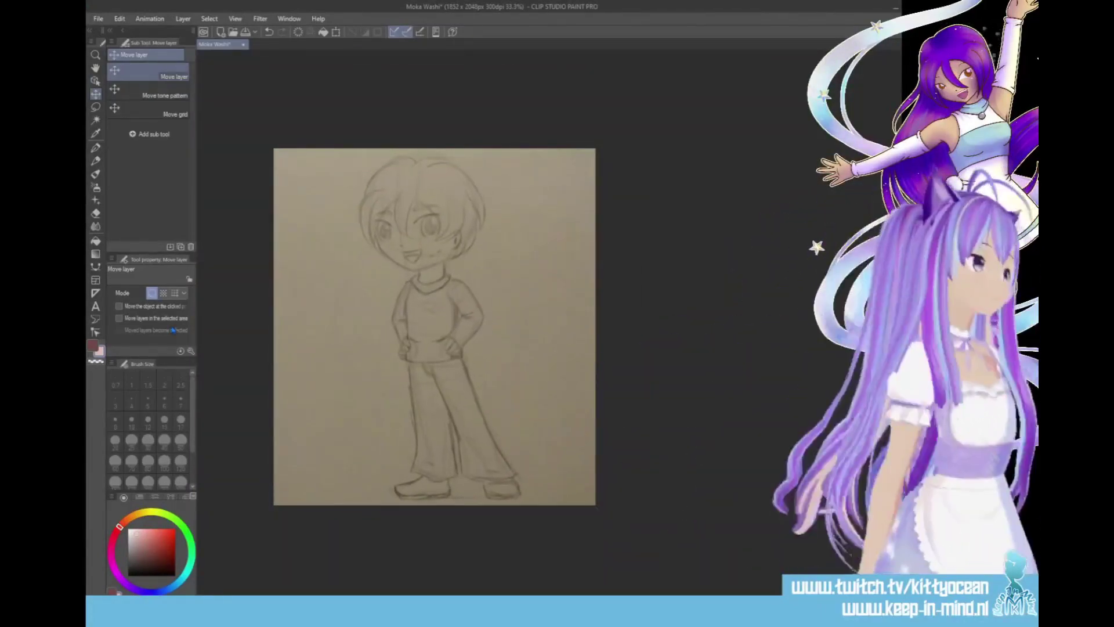
# - Choose a dark brown line colour and ink the fringe strands and the ear with the G-pen at size 12
pyautogui.click(134, 559)
pyautogui.scroll(3, 552, 331)
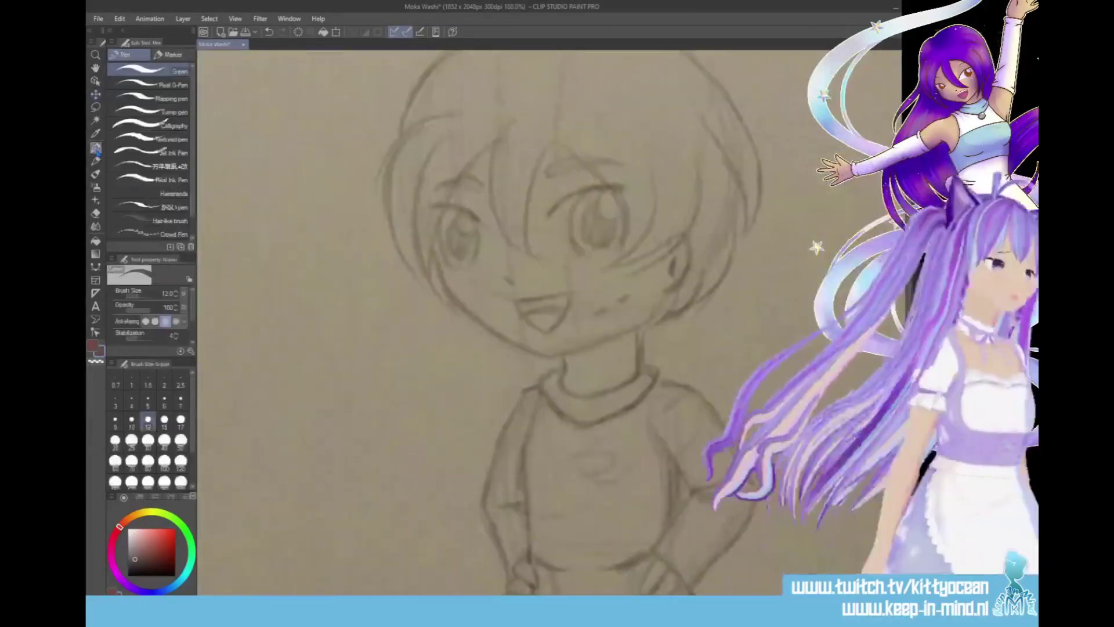
pyautogui.moveTo(554, 140); pyautogui.dragTo(528, 194)
pyautogui.moveTo(511, 123); pyautogui.dragTo(537, 258)
pyautogui.moveTo(554, 140); pyautogui.dragTo(621, 264)
pyautogui.moveTo(650, 163); pyautogui.dragTo(616, 264)
pyautogui.moveTo(697, 154)
pyautogui.mouseDown()
pyautogui.moveTo(630, 250)
pyautogui.moveTo(663, 291)
pyautogui.mouseUp()
pyautogui.moveTo(675, 254); pyautogui.dragTo(665, 277)
# - Ink the crown and the outer hair contour on the side of the visible ear
pyautogui.scroll(3, 663, 291)
pyautogui.moveTo(547, 183); pyautogui.dragTo(670, 181)
pyautogui.moveTo(593, 185)
pyautogui.mouseDown()
pyautogui.moveTo(670, 181)
pyautogui.moveTo(745, 383)
pyautogui.mouseUp()
pyautogui.moveTo(702, 267)
pyautogui.mouseDown()
pyautogui.moveTo(682, 456)
pyautogui.moveTo(650, 464)
pyautogui.mouseUp()
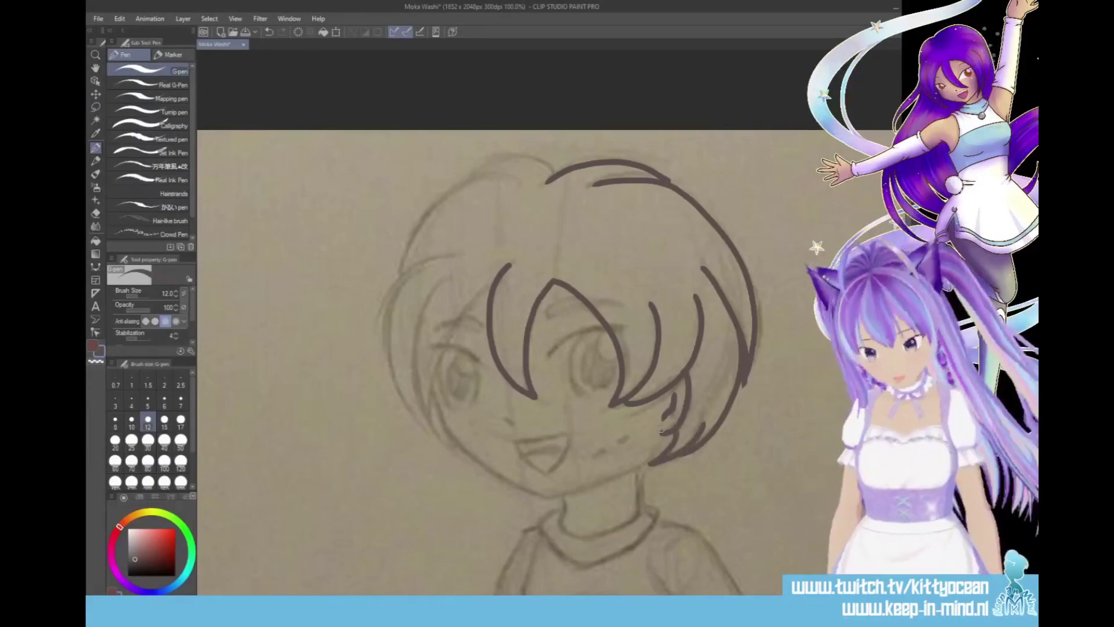
# - Ink the eyebrow and upper lash line of the eye beside the ear, plus the fringe strand above the other eye
pyautogui.moveTo(548, 357)
pyautogui.mouseDown()
pyautogui.moveTo(606, 327)
pyautogui.moveTo(585, 301)
pyautogui.mouseUp()
pyautogui.hotkey('ctrl', 'z')
pyautogui.moveTo(491, 287); pyautogui.dragTo(445, 348)
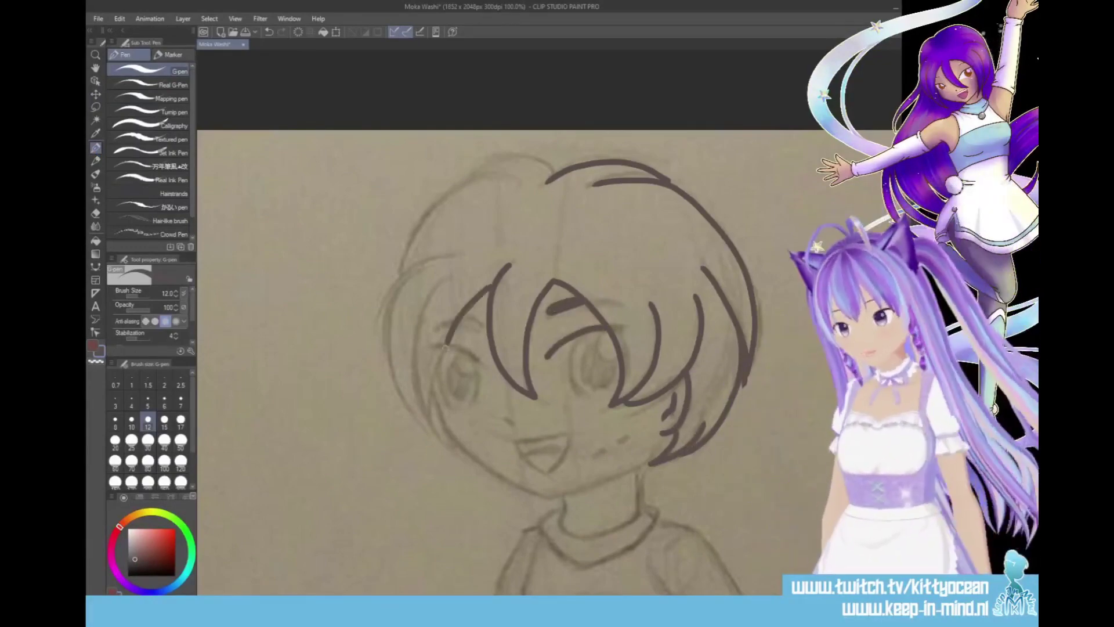
# - Ink the remaining side strands, the other lash line, the jaw and neck, and the rest of the crown's outline
pyautogui.moveTo(438, 283); pyautogui.dragTo(437, 441)
pyautogui.moveTo(452, 254)
pyautogui.mouseDown()
pyautogui.moveTo(388, 348)
pyautogui.moveTo(421, 427)
pyautogui.mouseUp()
pyautogui.moveTo(459, 321)
pyautogui.mouseDown()
pyautogui.moveTo(482, 330)
pyautogui.moveTo(488, 364)
pyautogui.mouseUp()
pyautogui.moveTo(439, 383)
pyautogui.mouseDown()
pyautogui.moveTo(520, 488)
pyautogui.moveTo(638, 467)
pyautogui.moveTo(638, 514)
pyautogui.mouseUp()
pyautogui.moveTo(564, 498); pyautogui.dragTo(562, 524)
pyautogui.moveTo(555, 173)
pyautogui.mouseDown()
pyautogui.moveTo(471, 178)
pyautogui.moveTo(398, 273)
pyautogui.mouseUp()
# - Ink the shirt collar and the boy's left arm with its hand resting on the hip
pyautogui.scroll(-6, 491, 322)
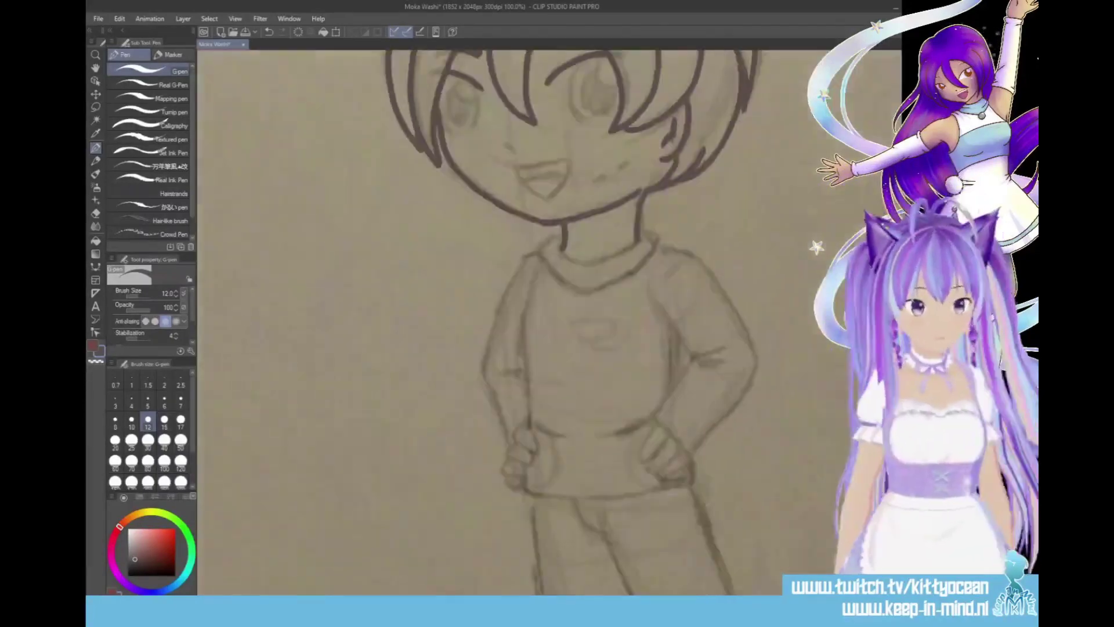
pyautogui.moveTo(559, 243); pyautogui.dragTo(638, 242)
pyautogui.moveTo(543, 244)
pyautogui.mouseDown()
pyautogui.moveTo(657, 239)
pyautogui.moveTo(757, 371)
pyautogui.moveTo(655, 415)
pyautogui.mouseUp()
pyautogui.moveTo(752, 388); pyautogui.dragTo(696, 458)
pyautogui.moveTo(653, 277); pyautogui.dragTo(695, 360)
pyautogui.moveTo(661, 423); pyautogui.dragTo(639, 462)
pyautogui.moveTo(668, 429); pyautogui.dragTo(690, 467)
pyautogui.moveTo(644, 465); pyautogui.dragTo(657, 480)
# - Ink the boy's right arm and hand, the side of the torso and the shirt hem
pyautogui.moveTo(533, 281); pyautogui.dragTo(525, 426)
pyautogui.moveTo(541, 250); pyautogui.dragTo(510, 444)
pyautogui.moveTo(521, 370); pyautogui.dragTo(509, 369)
pyautogui.scroll(-3, 500, 368)
pyautogui.moveTo(517, 252)
pyautogui.mouseDown()
pyautogui.moveTo(501, 290)
pyautogui.moveTo(513, 314)
pyautogui.mouseUp()
pyautogui.moveTo(525, 322); pyautogui.dragTo(693, 302)
# - Ink both trouser legs, including the fly, the inner seams and the flared hems
pyautogui.scroll(-3, 603, 336)
pyautogui.moveTo(532, 146)
pyautogui.mouseDown()
pyautogui.moveTo(582, 487)
pyautogui.moveTo(674, 483)
pyautogui.mouseUp()
pyautogui.moveTo(600, 159)
pyautogui.mouseDown()
pyautogui.moveTo(681, 406)
pyautogui.moveTo(836, 493)
pyautogui.mouseUp()
pyautogui.moveTo(691, 135)
pyautogui.mouseDown()
pyautogui.moveTo(759, 323)
pyautogui.moveTo(839, 461)
pyautogui.mouseUp()
pyautogui.moveTo(639, 261)
pyautogui.mouseDown()
pyautogui.moveTo(656, 384)
pyautogui.moveTo(682, 470)
pyautogui.mouseUp()
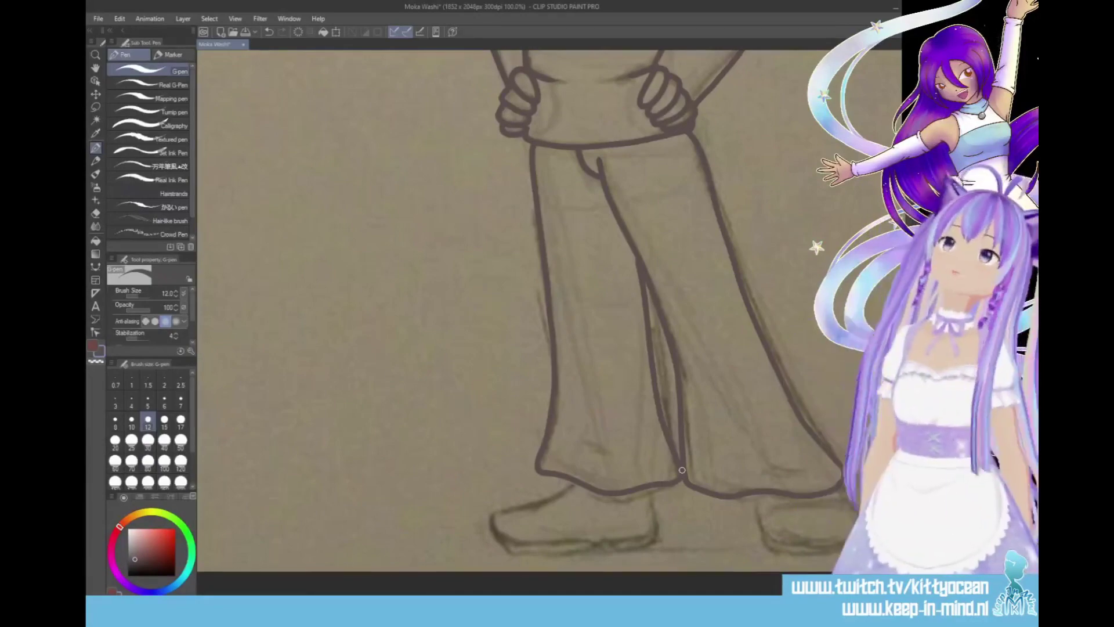
# - Ink the boy's right shoe with its sole below the trouser hem
pyautogui.scroll(-2, 682, 470)
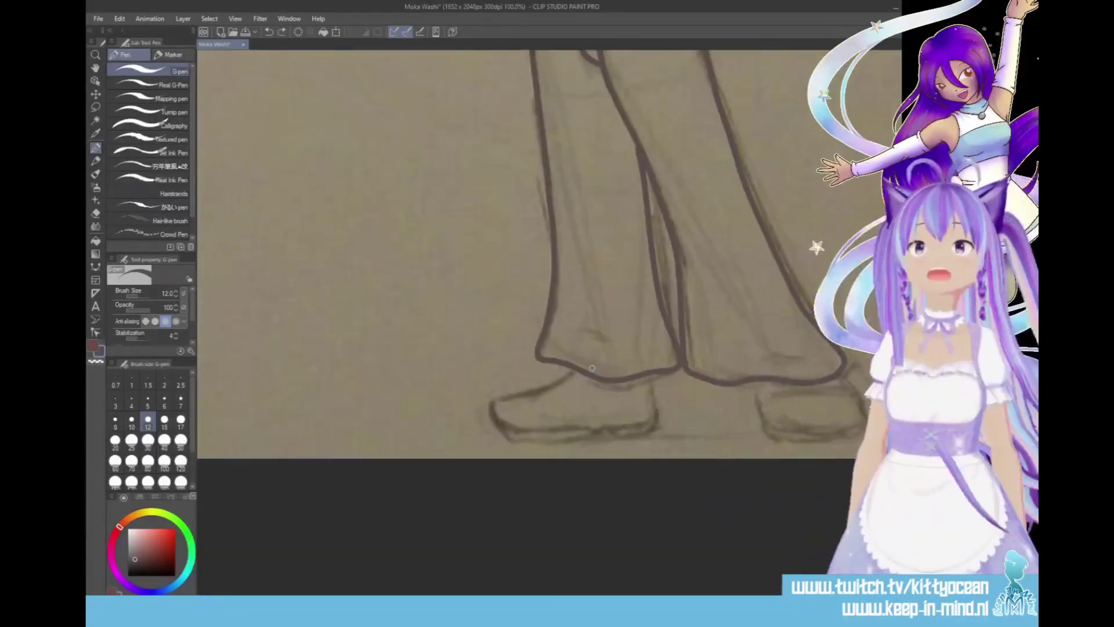
pyautogui.moveTo(494, 406); pyautogui.dragTo(655, 425)
pyautogui.moveTo(573, 371); pyautogui.dragTo(490, 401)
pyautogui.moveTo(490, 402); pyautogui.dragTo(591, 436)
pyautogui.moveTo(651, 378); pyautogui.dragTo(656, 427)
pyautogui.moveTo(607, 431); pyautogui.dragTo(655, 434)
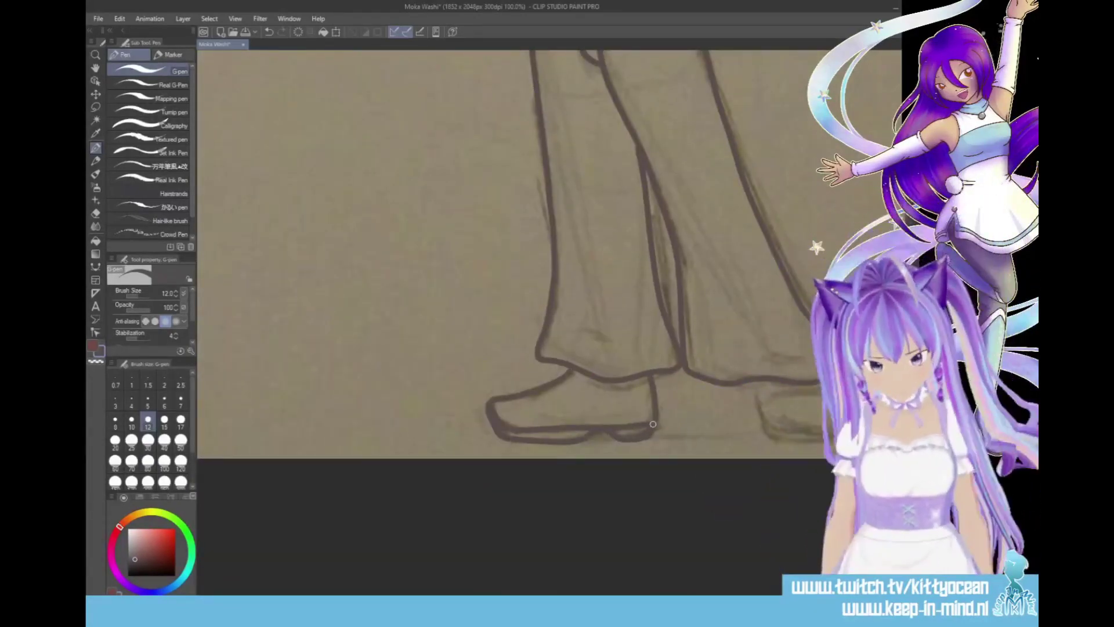
# - Ink the boy's left shoe and its sole
pyautogui.hscroll(3, 652, 427)
pyautogui.moveTo(598, 382)
pyautogui.mouseDown()
pyautogui.moveTo(606, 422)
pyautogui.moveTo(711, 407)
pyautogui.mouseUp()
pyautogui.moveTo(613, 390); pyautogui.dragTo(696, 383)
pyautogui.moveTo(607, 429); pyautogui.dragTo(707, 423)
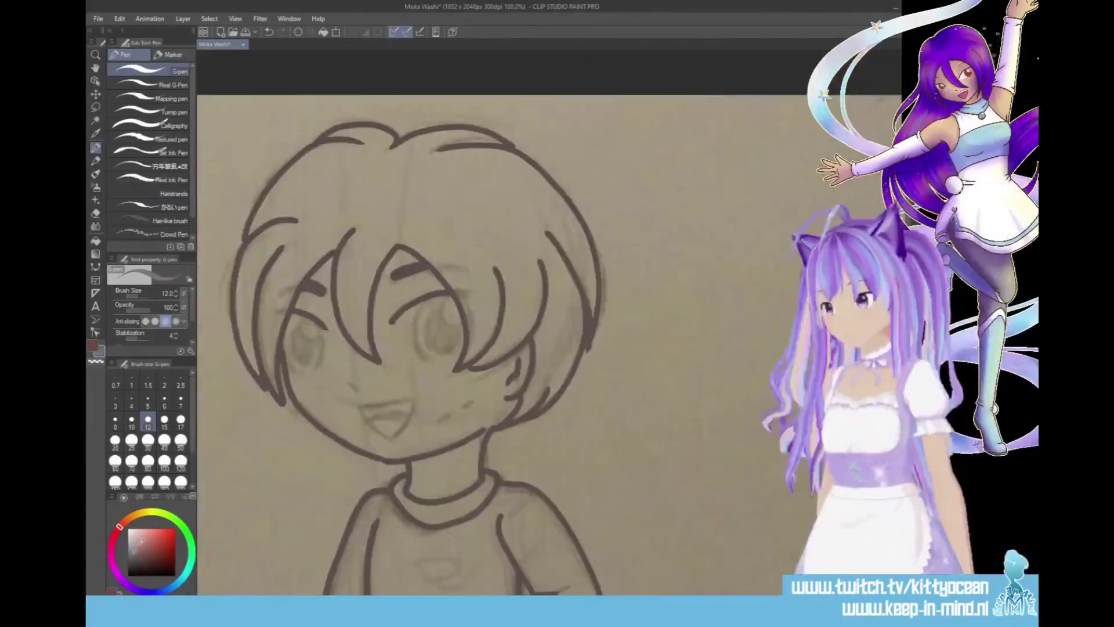
# - Choose a muted mauve-brown colour and paint both irises with the G-pen
pyautogui.click(120, 19)
pyautogui.click(137, 45)
pyautogui.click(96, 133)
pyautogui.click(92, 346)
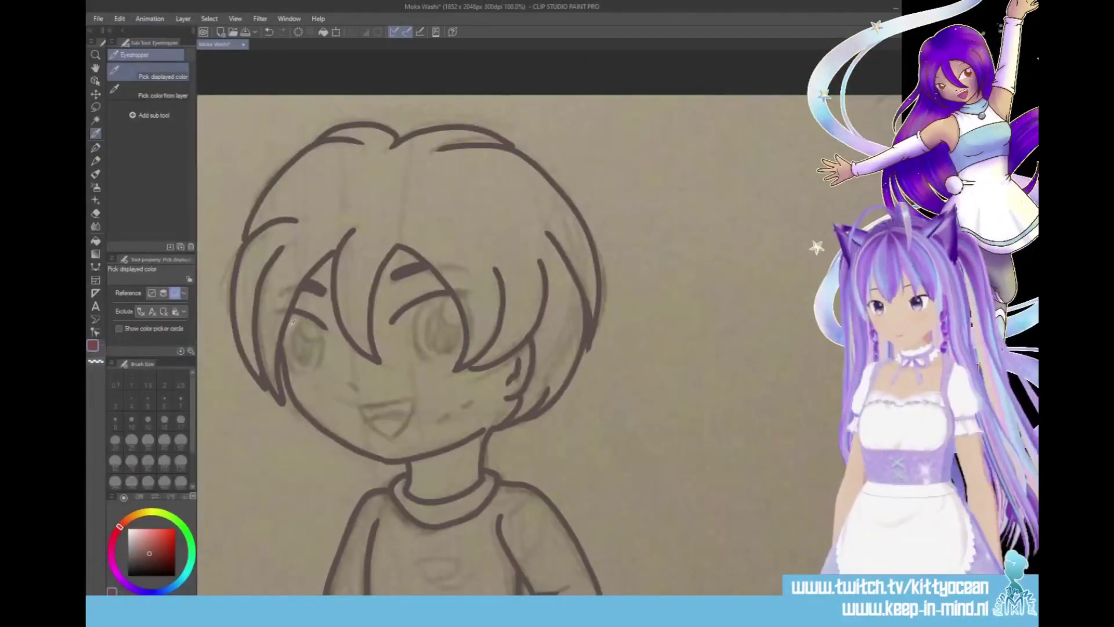
pyautogui.click(96, 148)
pyautogui.moveTo(418, 308)
pyautogui.mouseDown()
pyautogui.moveTo(414, 325)
pyautogui.moveTo(455, 301)
pyautogui.moveTo(425, 311)
pyautogui.mouseUp()
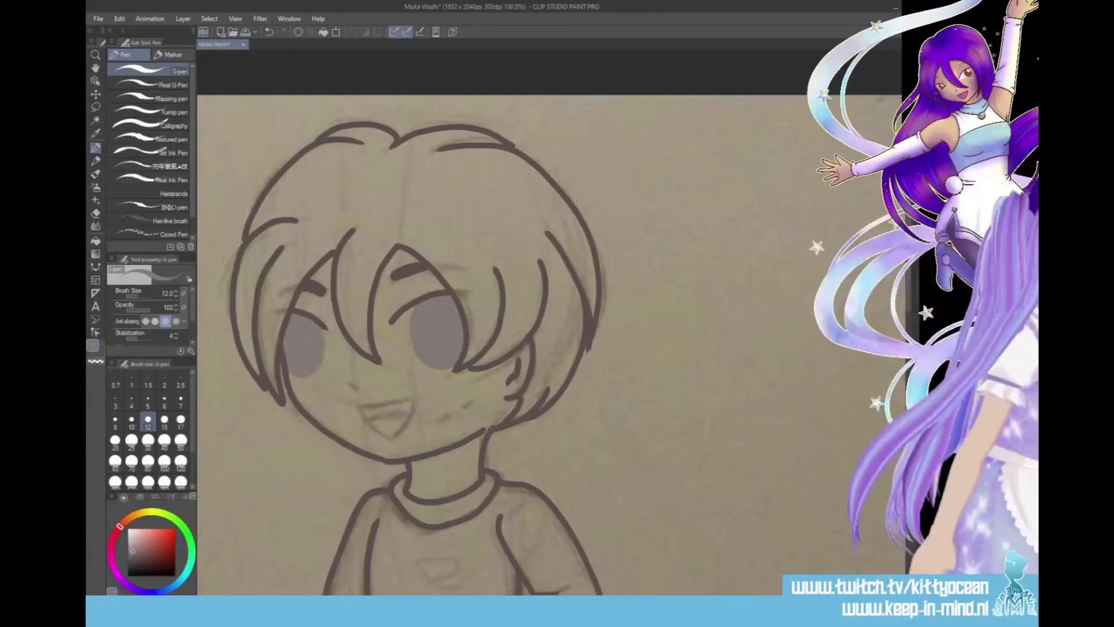
# - Draw the open smiling mouth in the same muted colour as the eyes and undo the last stroke
pyautogui.press('h')
pyautogui.press('h')
pyautogui.moveTo(358, 402)
pyautogui.mouseDown()
pyautogui.moveTo(411, 396)
pyautogui.moveTo(414, 408)
pyautogui.mouseUp()
pyautogui.hotkey('ctrl', 'z')
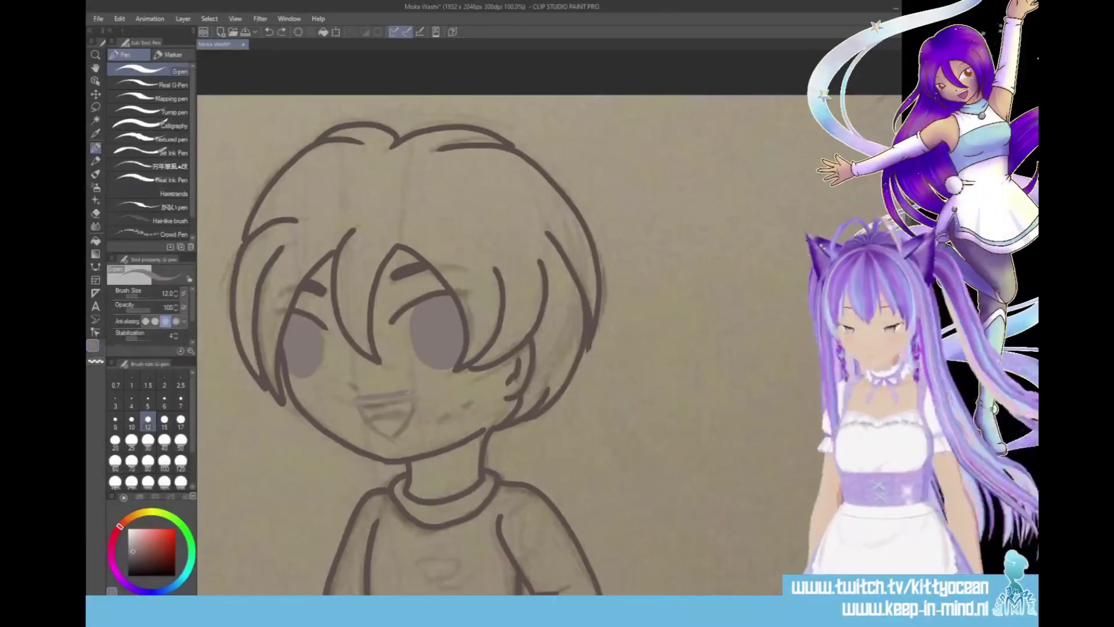
# - Auto-select around the lineart, fill the boy's silhouette with a pale pink and clear the selection
pyautogui.click(96, 120)
pyautogui.click(236, 159)
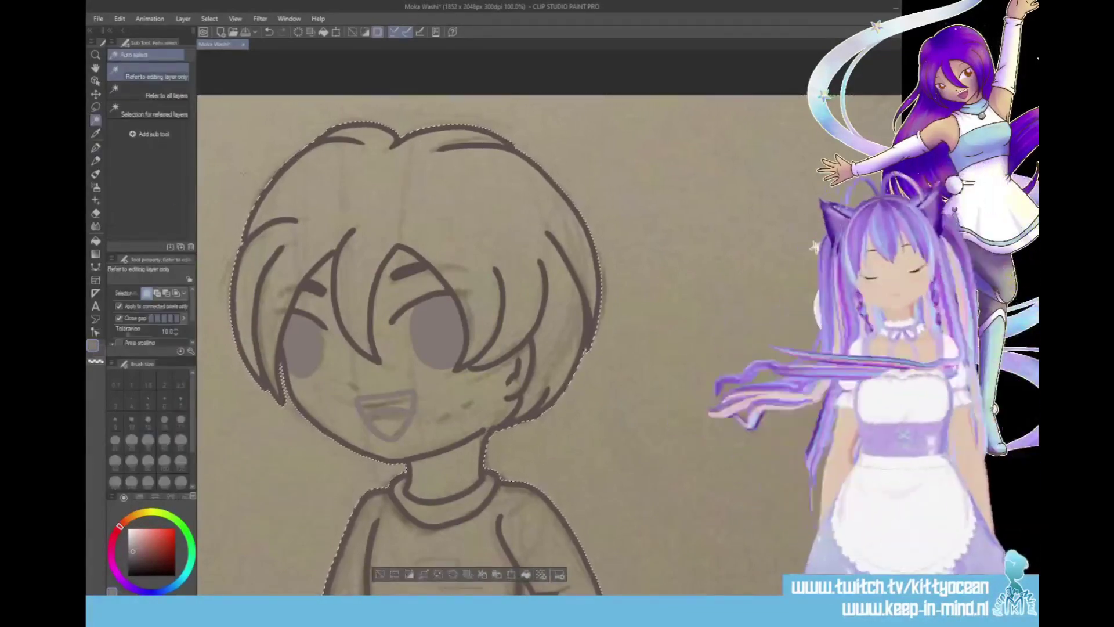
pyautogui.click(127, 540)
pyautogui.click(323, 32)
pyautogui.click(353, 32)
# - Select the gap between the trouser legs, remove the fill there and deselect
pyautogui.scroll(-5, 378, 62)
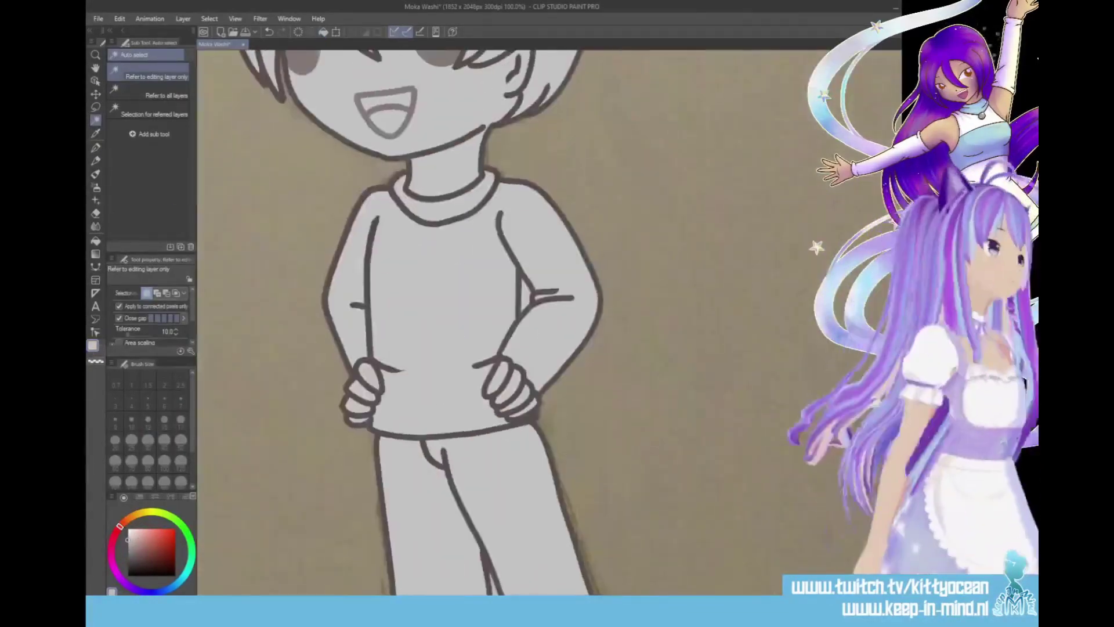
pyautogui.scroll(-3, 526, 296)
pyautogui.click(521, 418)
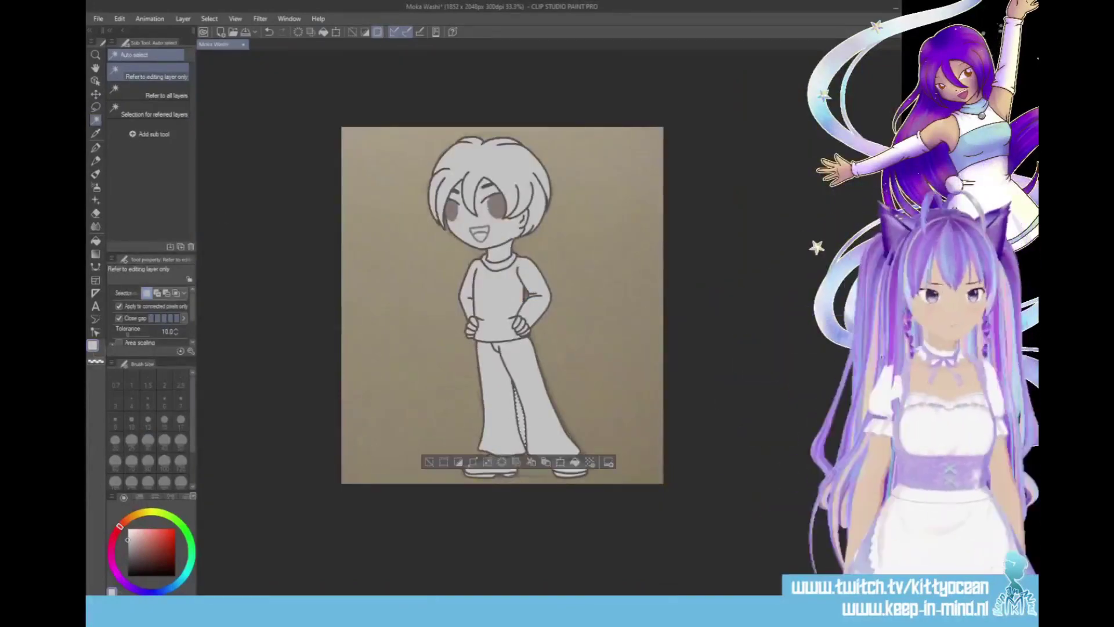
pyautogui.hotkey('ctrl', 'd')
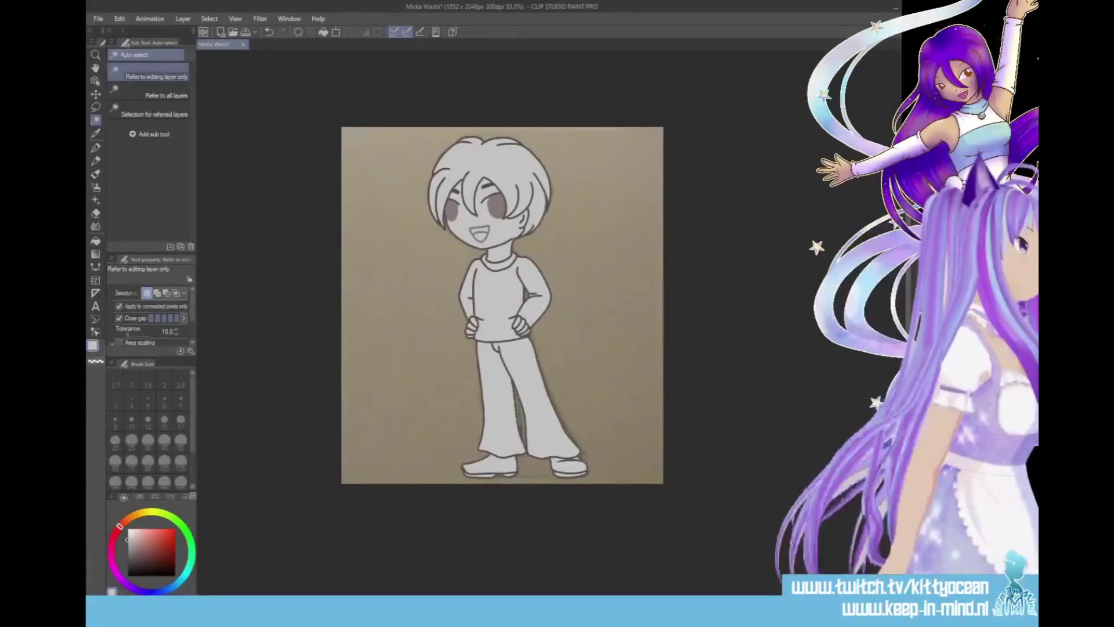
# - Remove the pencil sketch from behind the figure and save the drawing as a transparent PNG
pyautogui.press('Delete')
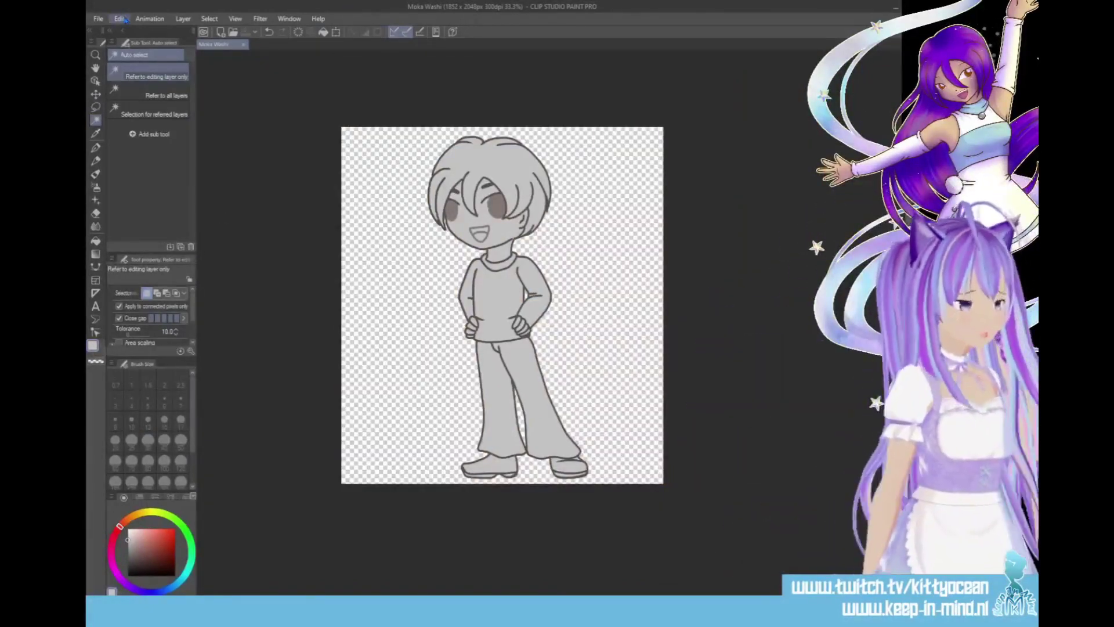
pyautogui.hotkey('ctrl', 's')
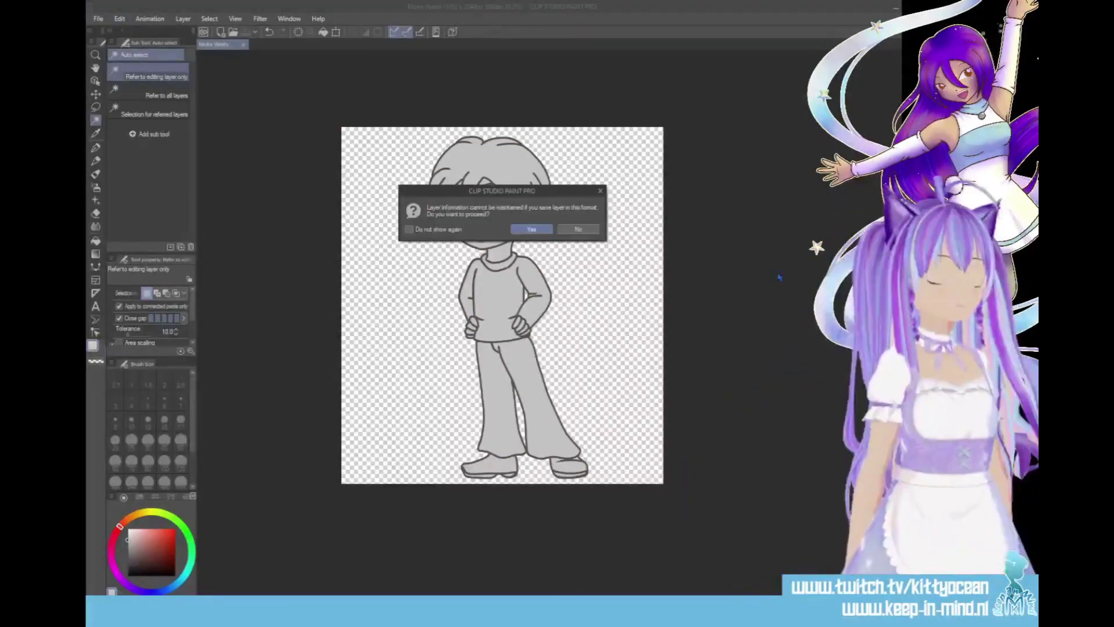
pyautogui.press('Return')
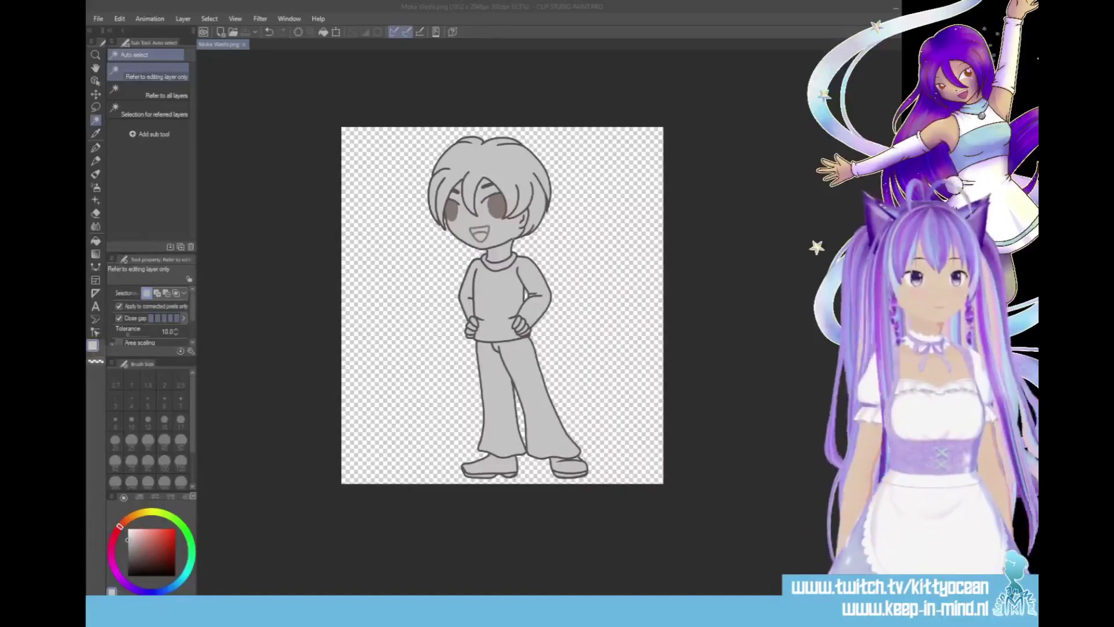
# - Retouch the finger outlines of the boy's right hand, alternating the pale fill and dark line colours
pyautogui.scroll(5, 550, 322)
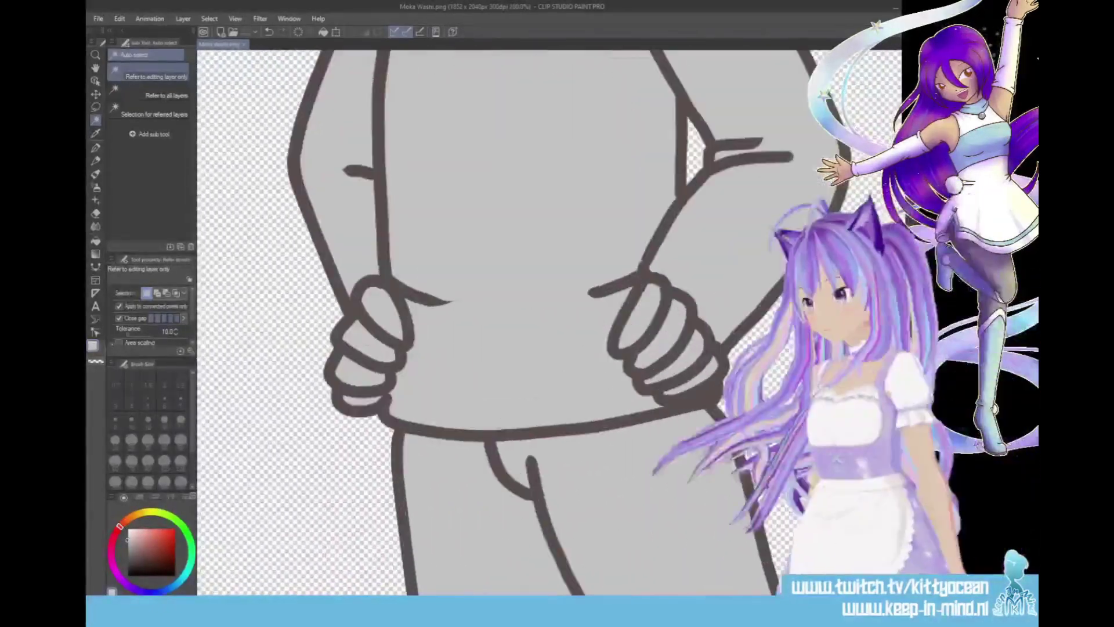
pyautogui.press('p')
pyautogui.press('x')
pyautogui.moveTo(350, 320)
pyautogui.mouseDown()
pyautogui.moveTo(383, 369)
pyautogui.moveTo(346, 384)
pyautogui.moveTo(348, 324)
pyautogui.moveTo(393, 362)
pyautogui.moveTo(330, 367)
pyautogui.moveTo(388, 386)
pyautogui.mouseUp()
pyautogui.press('x')
pyautogui.moveTo(347, 398); pyautogui.dragTo(388, 387)
# - Paint over the heavy lines on the lower fingers of the boy's left hand and save the PNG
pyautogui.press('x')
pyautogui.press('x')
pyautogui.moveTo(651, 383); pyautogui.dragTo(703, 347)
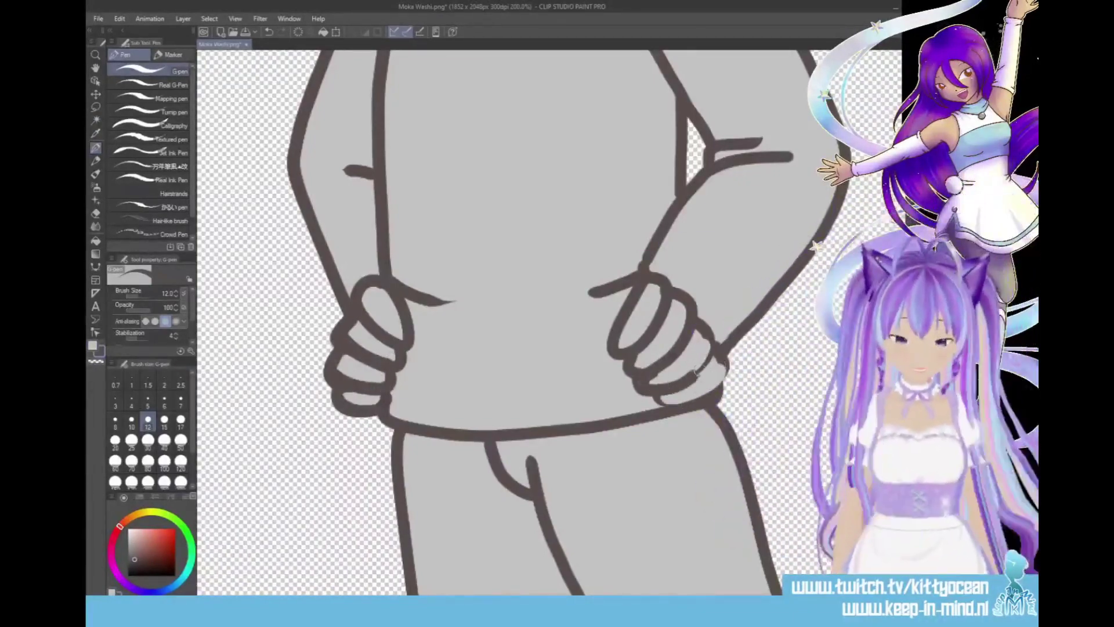
pyautogui.hotkey('ctrl', 's')
pyautogui.press('Return')
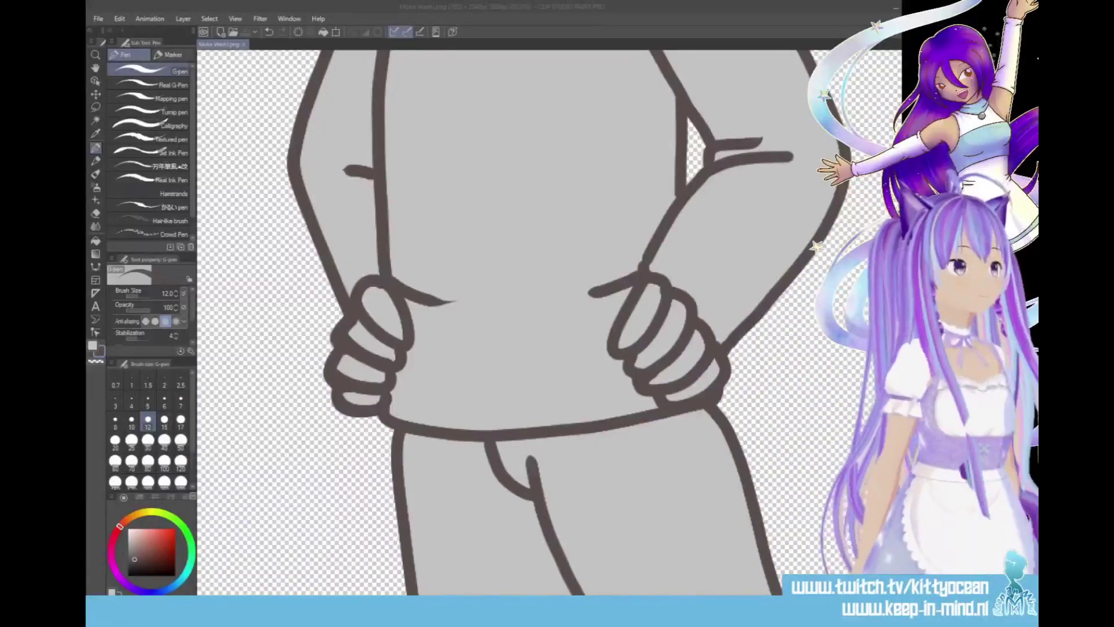
# - Redraw the lower fingers of the boy's right hand with cleaner gaps and outlines
pyautogui.press('x')
pyautogui.moveTo(351, 329)
pyautogui.mouseDown()
pyautogui.moveTo(393, 360)
pyautogui.moveTo(386, 383)
pyautogui.mouseUp()
pyautogui.moveTo(342, 405); pyautogui.dragTo(381, 407)
pyautogui.press('x')
pyautogui.moveTo(344, 352)
pyautogui.mouseDown()
pyautogui.moveTo(389, 367)
pyautogui.moveTo(388, 384)
pyautogui.mouseUp()
pyautogui.moveTo(338, 393); pyautogui.dragTo(384, 416)
# - Refine the little finger and outer edge of the boy's left hand and save the PNG
pyautogui.press('x')
pyautogui.moveTo(673, 400)
pyautogui.mouseDown()
pyautogui.moveTo(719, 369)
pyautogui.moveTo(671, 404)
pyautogui.mouseUp()
pyautogui.press('x')
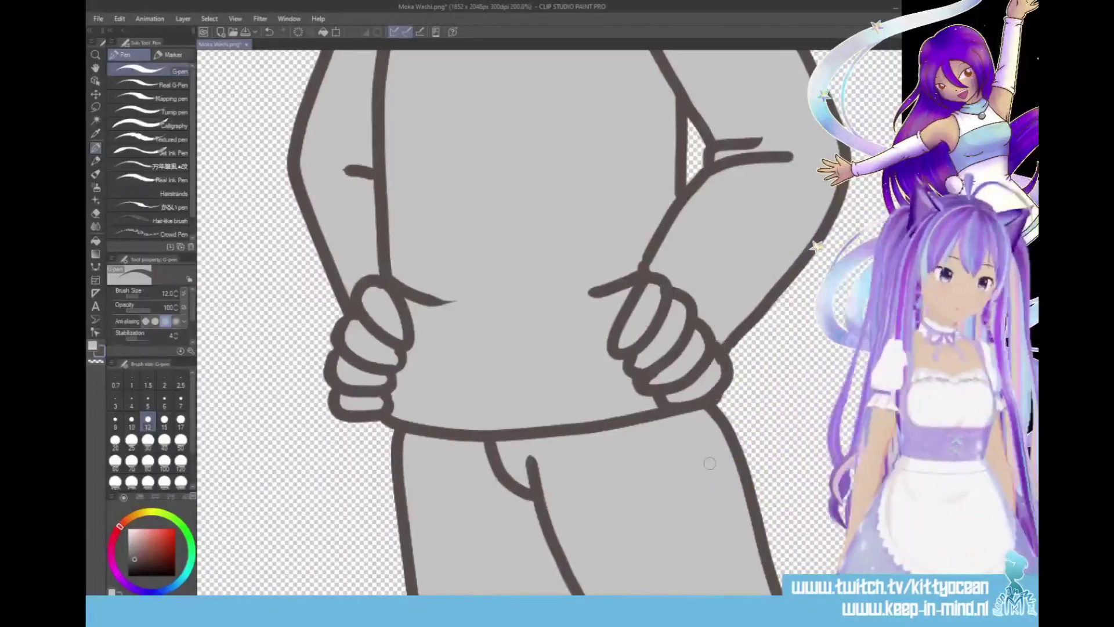
pyautogui.moveTo(715, 353)
pyautogui.mouseDown()
pyautogui.moveTo(725, 367)
pyautogui.moveTo(716, 394)
pyautogui.mouseUp()
pyautogui.hotkey('ctrl', 's')
pyautogui.press('Return')
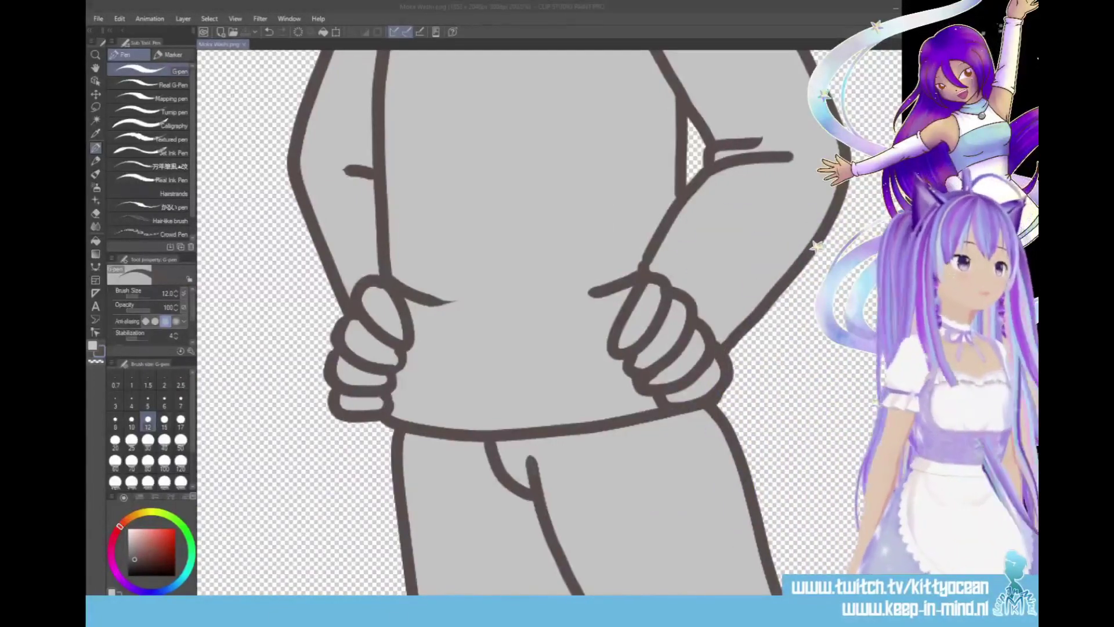
# - Rework the ring and little fingers of the boy's right hand, extending the little finger downward, and save the PNG
pyautogui.press('x')
pyautogui.moveTo(341, 400); pyautogui.dragTo(384, 410)
pyautogui.press('x')
pyautogui.moveTo(335, 369); pyautogui.dragTo(394, 385)
pyautogui.moveTo(333, 395); pyautogui.dragTo(385, 419)
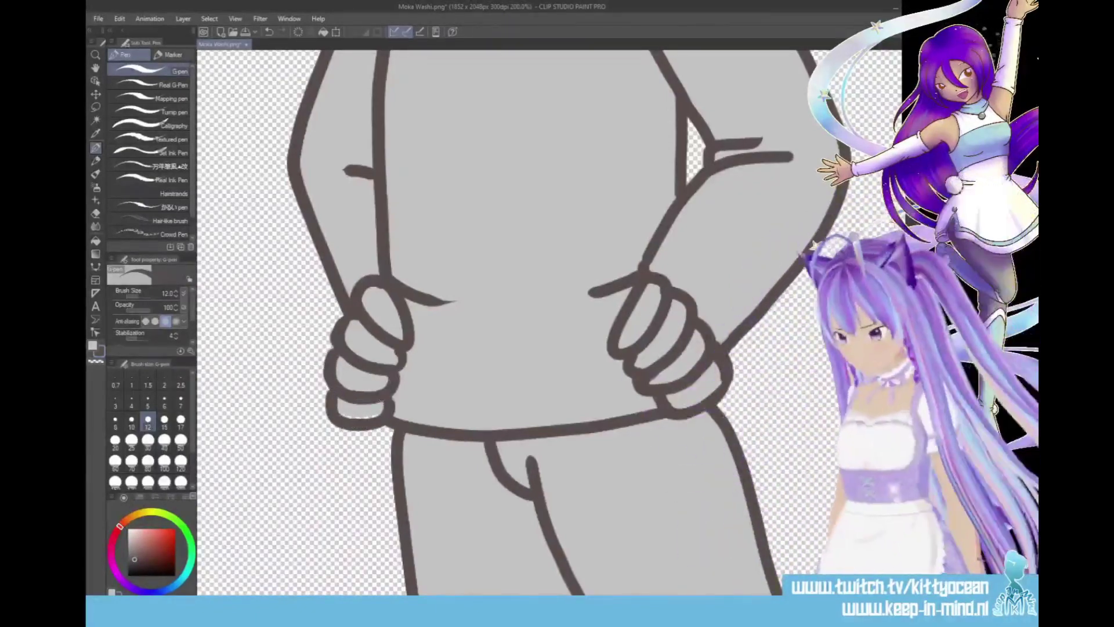
pyautogui.hotkey('ctrl', 's')
pyautogui.press('Return')
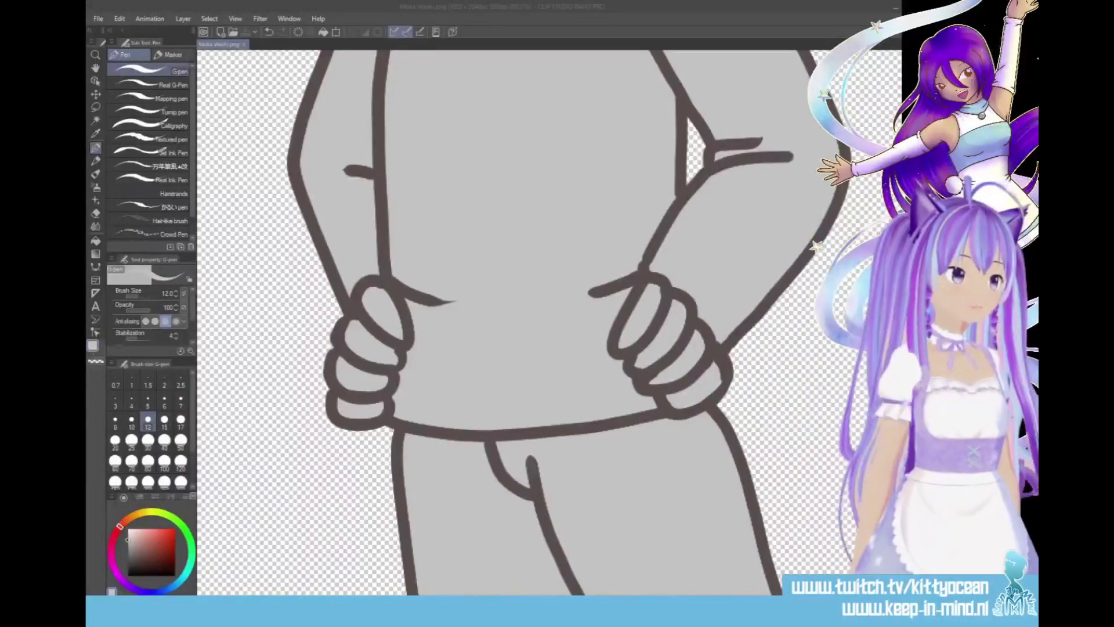
# - Repaint the little finger of the boy's right hand with a fuller shape and cleaned-up edge, and save the PNG
pyautogui.press('x')
pyautogui.moveTo(330, 402); pyautogui.dragTo(390, 407)
pyautogui.press('c')
pyautogui.moveTo(340, 409)
pyautogui.mouseDown()
pyautogui.moveTo(374, 421)
pyautogui.moveTo(382, 408)
pyautogui.mouseUp()
pyautogui.press('c')
pyautogui.moveTo(333, 396); pyautogui.dragTo(329, 415)
pyautogui.press('c')
pyautogui.hotkey('ctrl', 's')
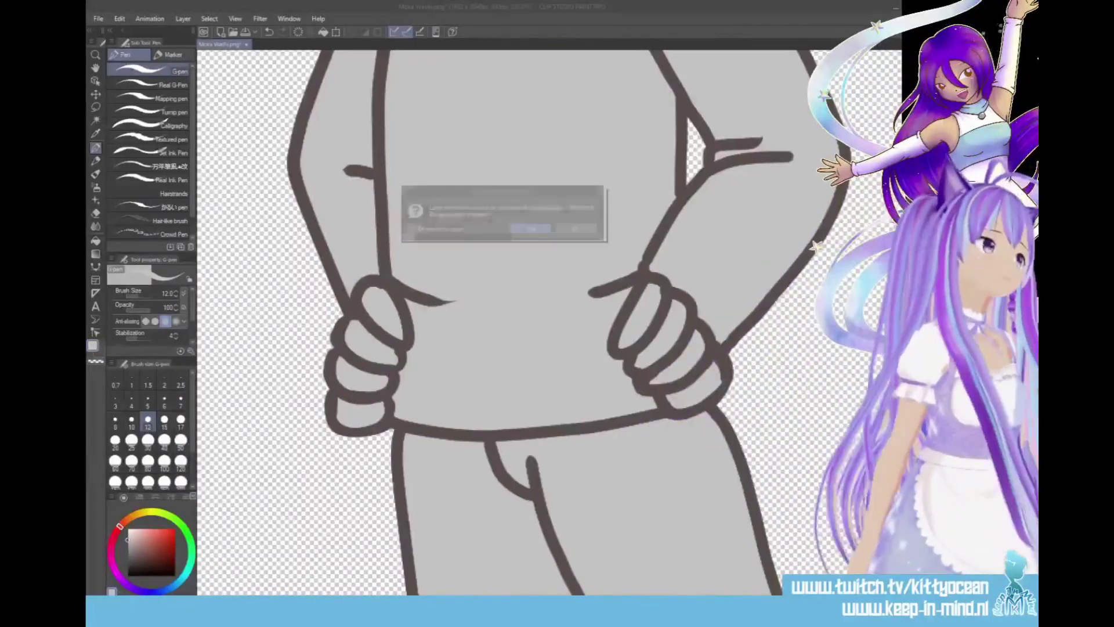
pyautogui.press('Return')
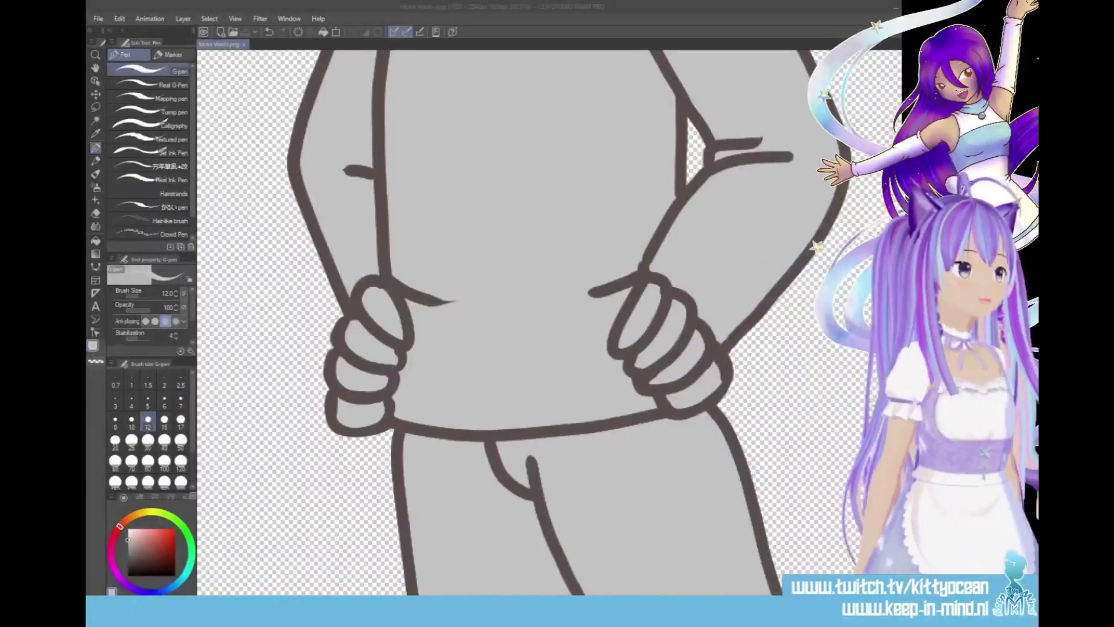
# - Redraw the lines above and below the right hand's little finger, undo the last stroke and save the PNG
pyautogui.press('x')
pyautogui.moveTo(338, 400); pyautogui.dragTo(381, 403)
pyautogui.moveTo(336, 423)
pyautogui.mouseDown()
pyautogui.moveTo(385, 430)
pyautogui.moveTo(372, 435)
pyautogui.moveTo(390, 425)
pyautogui.mouseUp()
pyautogui.hotkey('ctrl', 'z')
pyautogui.hotkey('ctrl', 's')
pyautogui.hotkey('ctrl', 's')
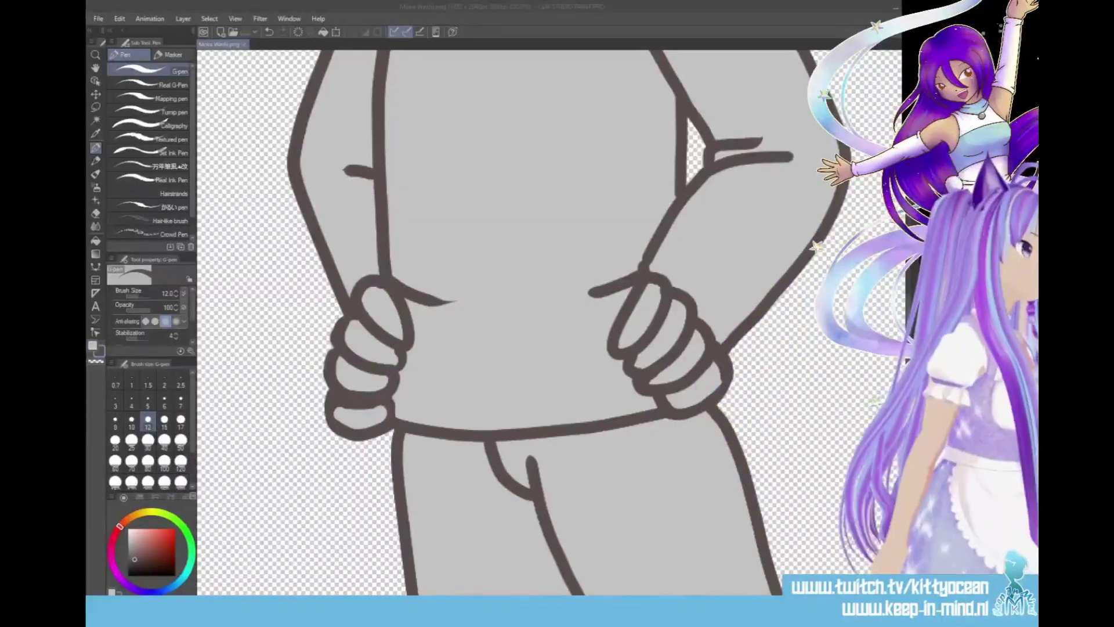
# - Round out the little finger's outline on the boy's right hand, undoing stray strokes, and save the PNG again
pyautogui.moveTo(336, 395)
pyautogui.mouseDown()
pyautogui.moveTo(344, 441)
pyautogui.moveTo(385, 395)
pyautogui.mouseUp()
pyautogui.hotkey('ctrl', 'z')
pyautogui.press('x')
pyautogui.moveTo(342, 426)
pyautogui.mouseDown()
pyautogui.moveTo(380, 427)
pyautogui.moveTo(332, 427)
pyautogui.mouseUp()
pyautogui.press('x')
pyautogui.hotkey('ctrl', 'z')
pyautogui.hotkey('ctrl', 's')
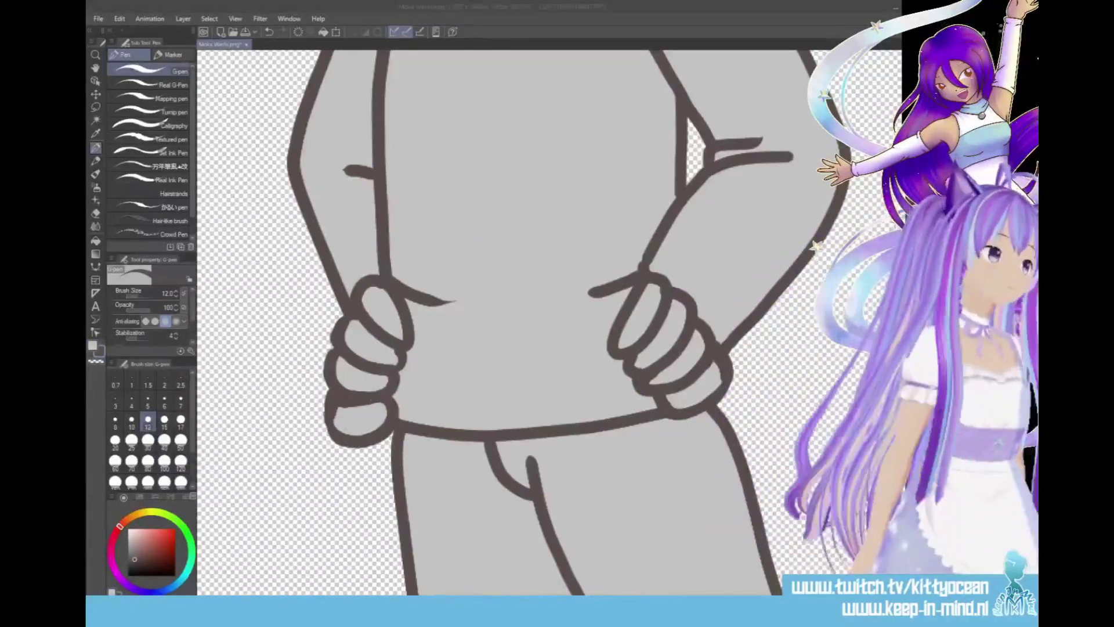
pyautogui.hotkey('ctrl', 's')
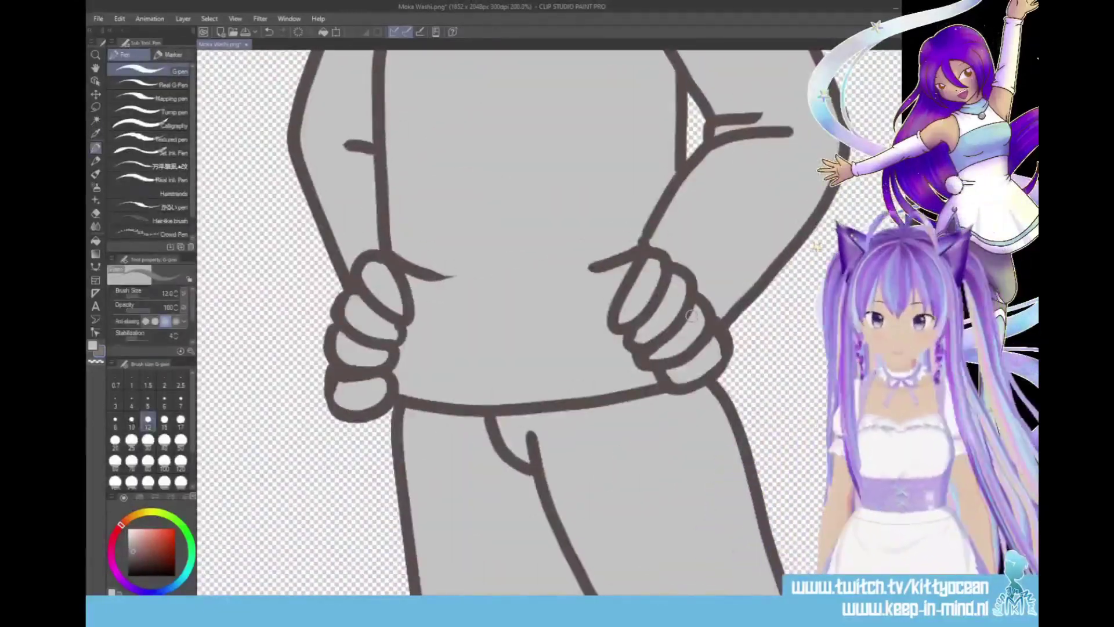
# - Colour the left hand's two lower fingers and the right hand's ring finger muted brown, and save the file
pyautogui.moveTo(691, 316); pyautogui.dragTo(659, 353)
pyautogui.moveTo(711, 344); pyautogui.dragTo(672, 377)
pyautogui.moveTo(343, 341); pyautogui.dragTo(383, 356)
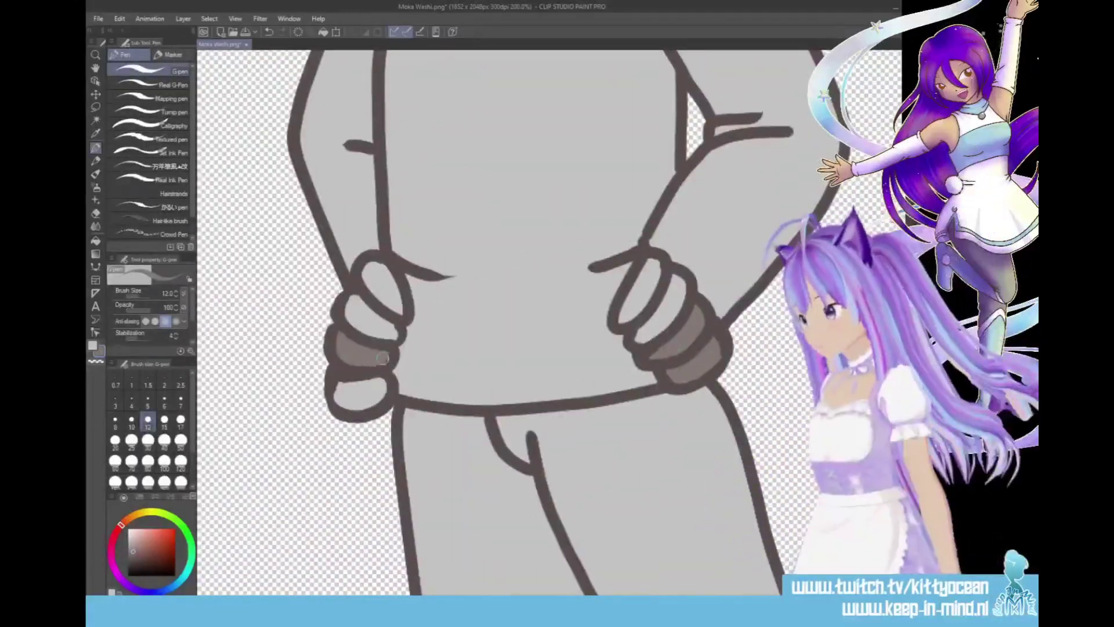
pyautogui.click(98, 18)
pyautogui.click(142, 99)
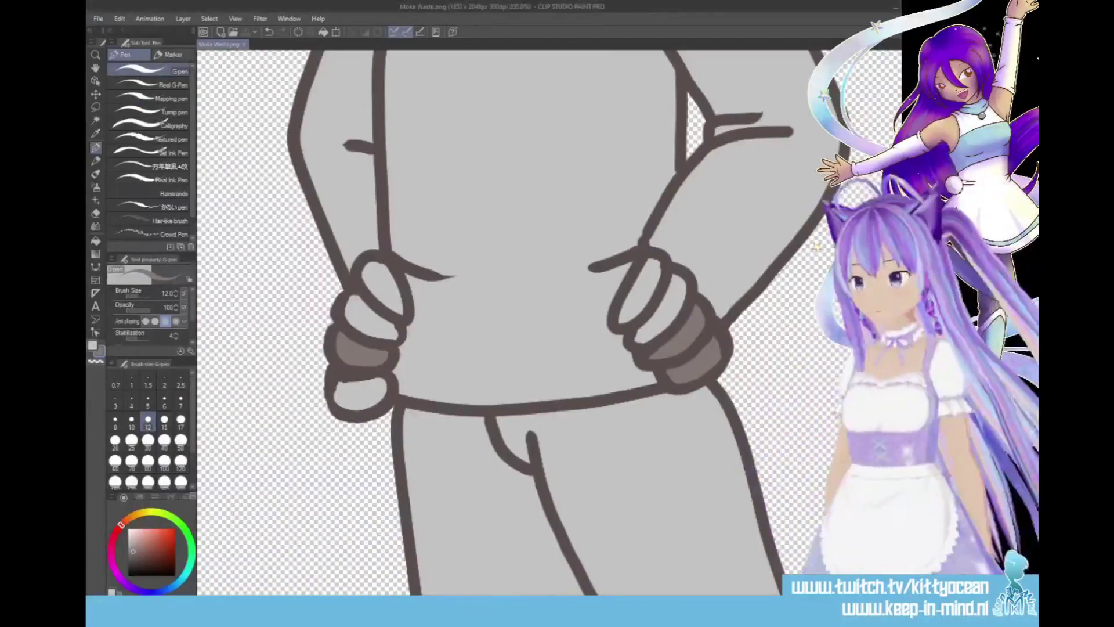
# - Sample the line and finger colours from the boy's left hand and retouch the edges of its two lower fingers
pyautogui.keyDown('alt'); pyautogui.click(725, 331); pyautogui.keyUp('alt')
pyautogui.moveTo(727, 339)
pyautogui.mouseDown()
pyautogui.moveTo(673, 393)
pyautogui.moveTo(669, 373)
pyautogui.moveTo(699, 322)
pyautogui.mouseUp()
pyautogui.moveTo(679, 381)
pyautogui.mouseDown()
pyautogui.moveTo(717, 344)
pyautogui.moveTo(678, 386)
pyautogui.mouseUp()
pyautogui.keyDown('alt'); pyautogui.click(694, 332); pyautogui.keyUp('alt')
pyautogui.moveTo(676, 360); pyautogui.dragTo(653, 363)
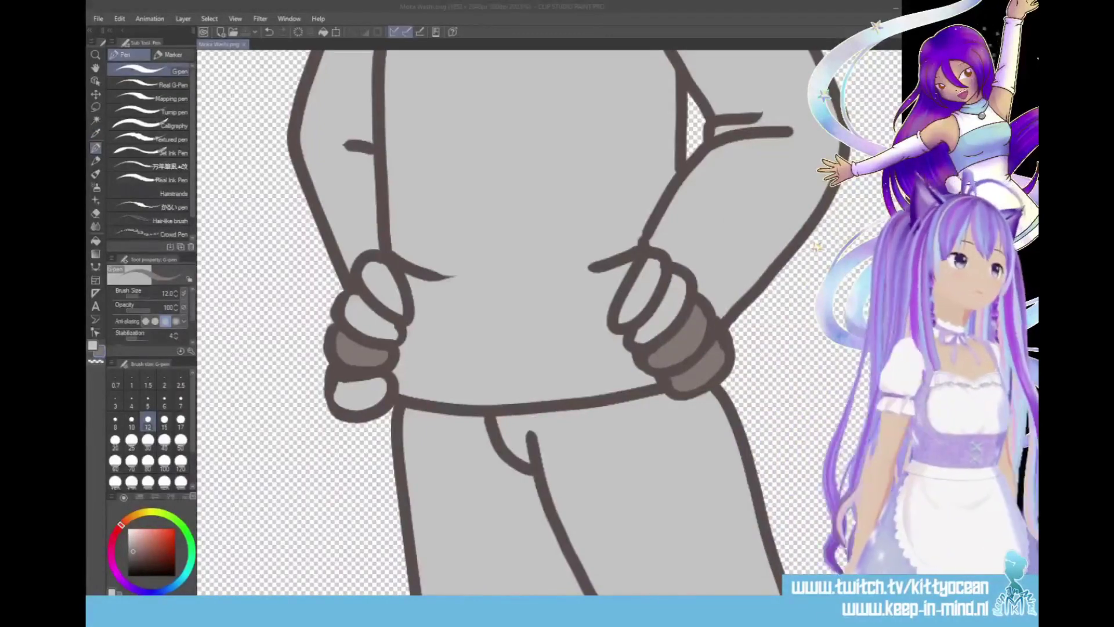
pyautogui.click(571, 9)
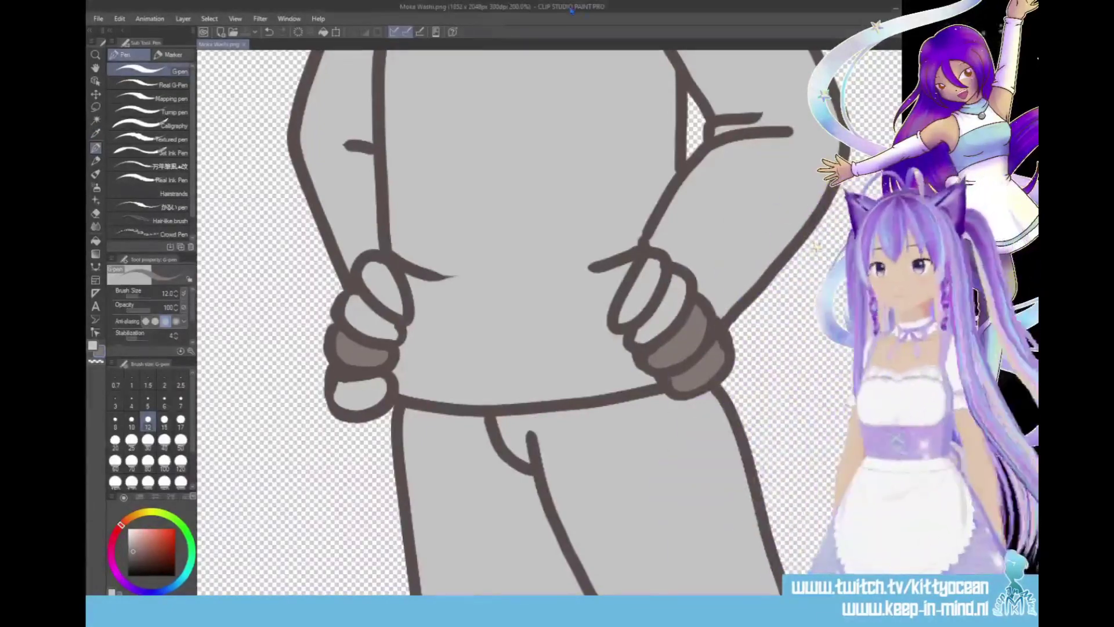
pyautogui.scroll(-5, 517, 313)
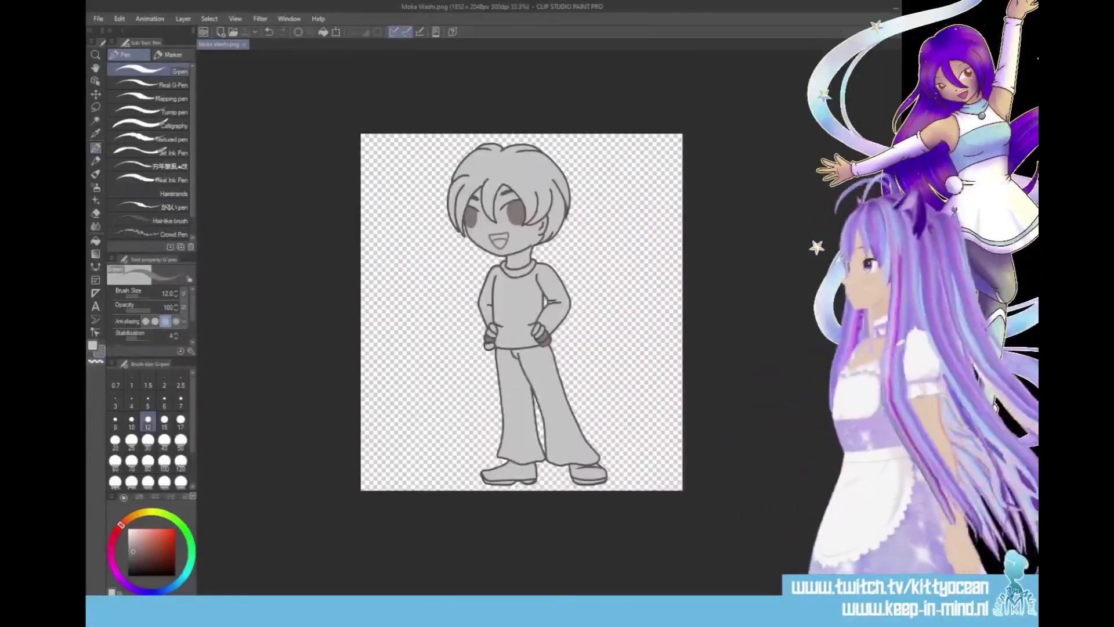